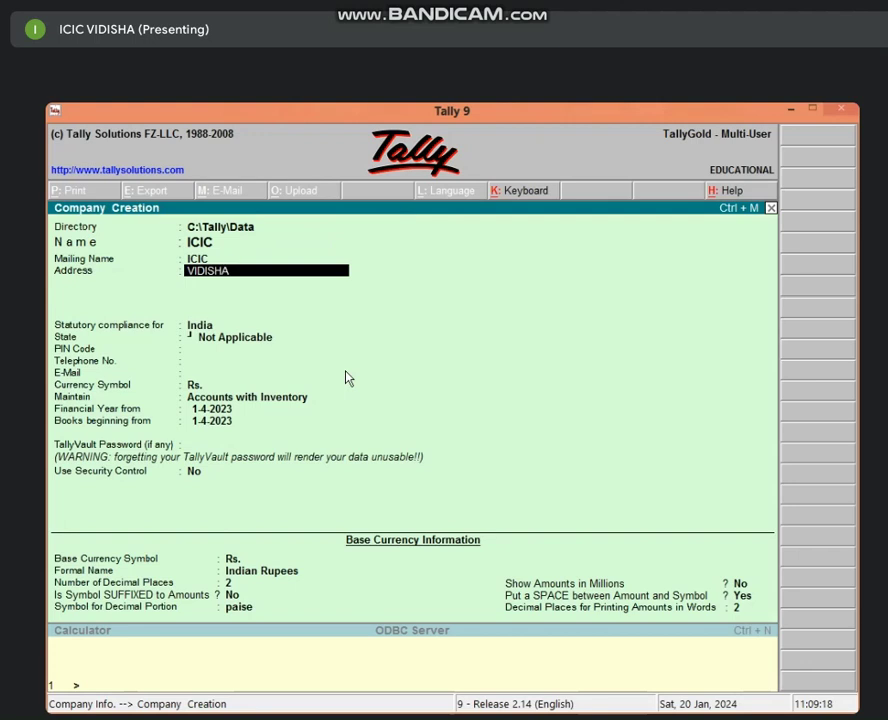
Complete ICIC's address with India, state Madhya Pradesh, PIN 464001 and the company telephone number.
{"action": "key", "text": "Return"}
{"action": "key", "text": "Return"}
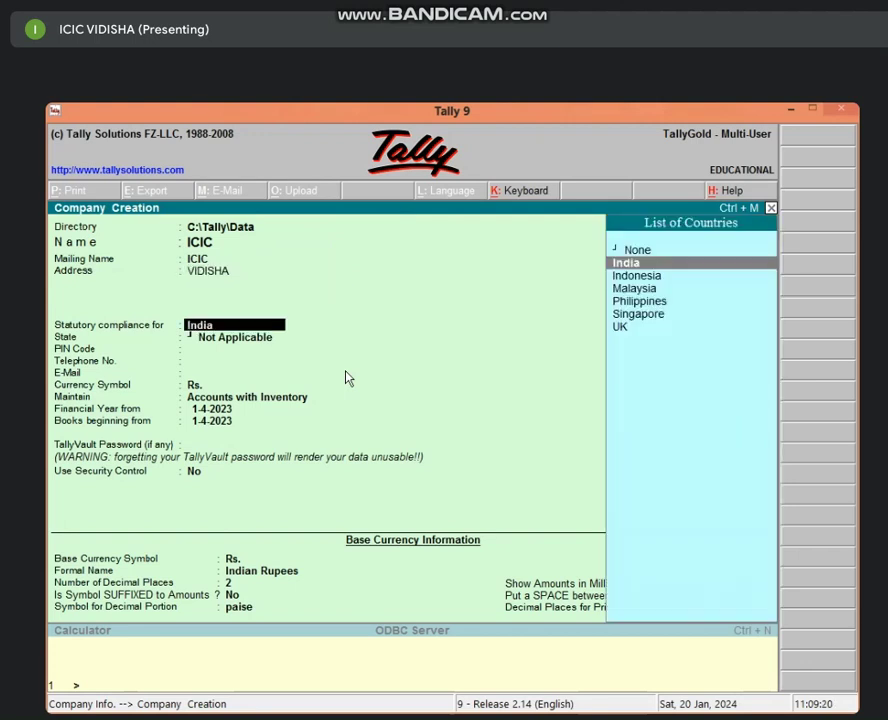
{"action": "key", "text": "Return"}
{"action": "type", "text": "MA"}
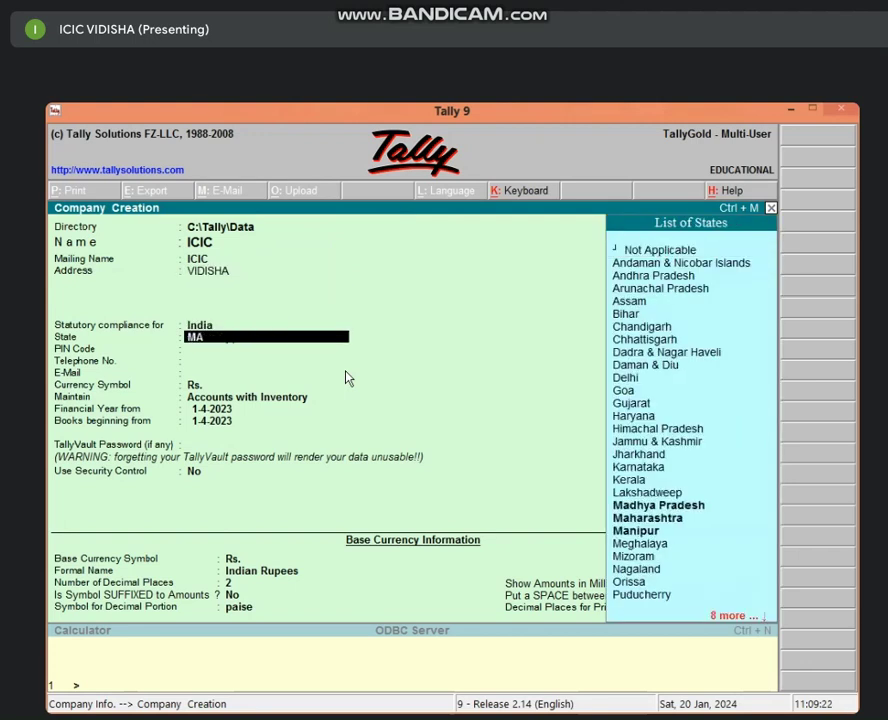
{"action": "type", "text": "D"}
{"action": "key", "text": "Return"}
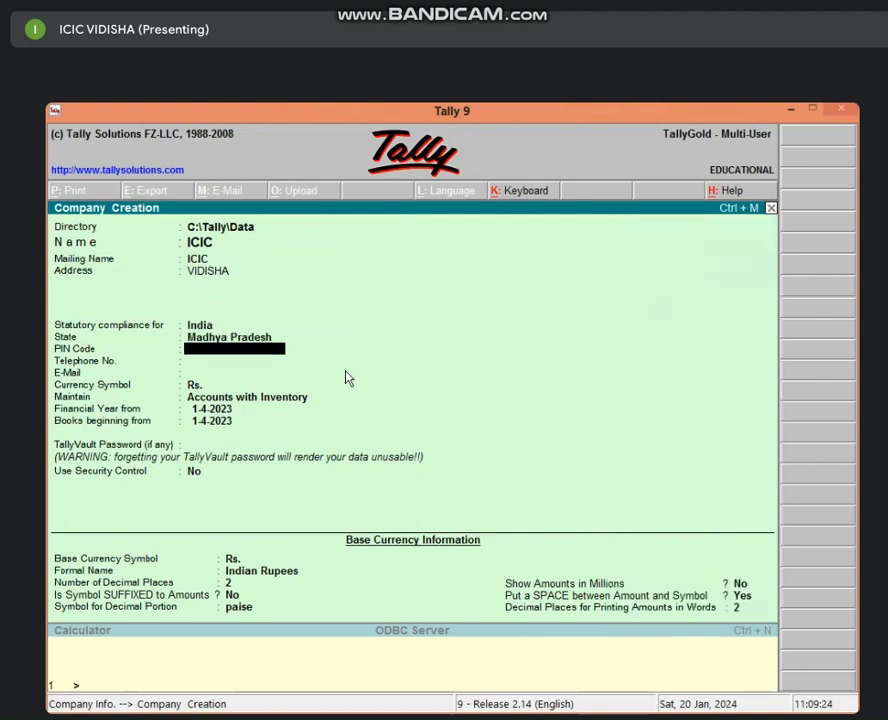
{"action": "type", "text": "464001"}
{"action": "key", "text": "Return"}
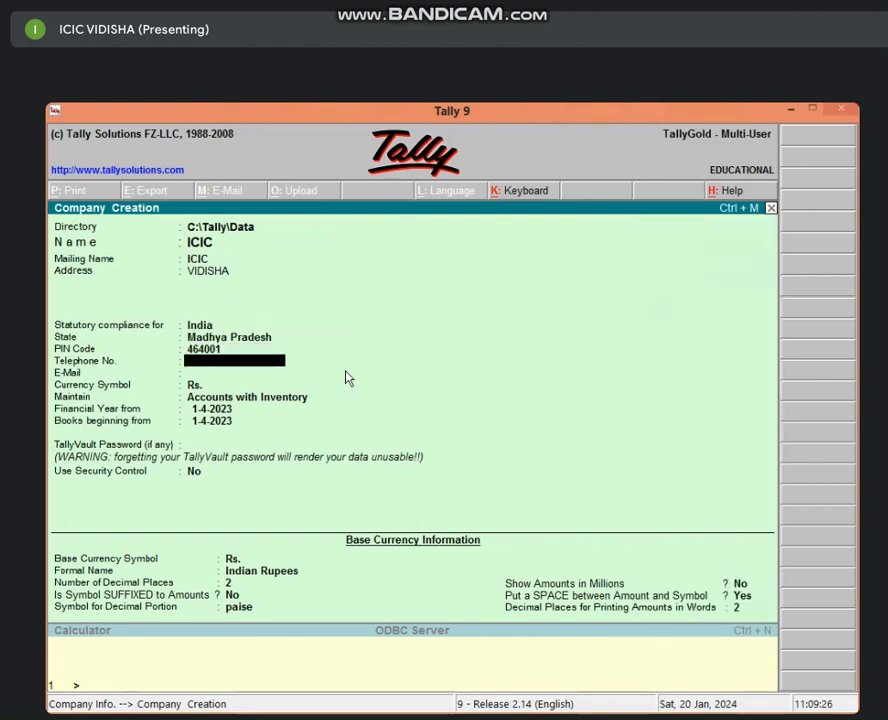
{"action": "type", "text": "1236547896"}
{"action": "key", "text": "Return"}
{"action": "key", "text": "Return"}
{"action": "key", "text": "Return"}
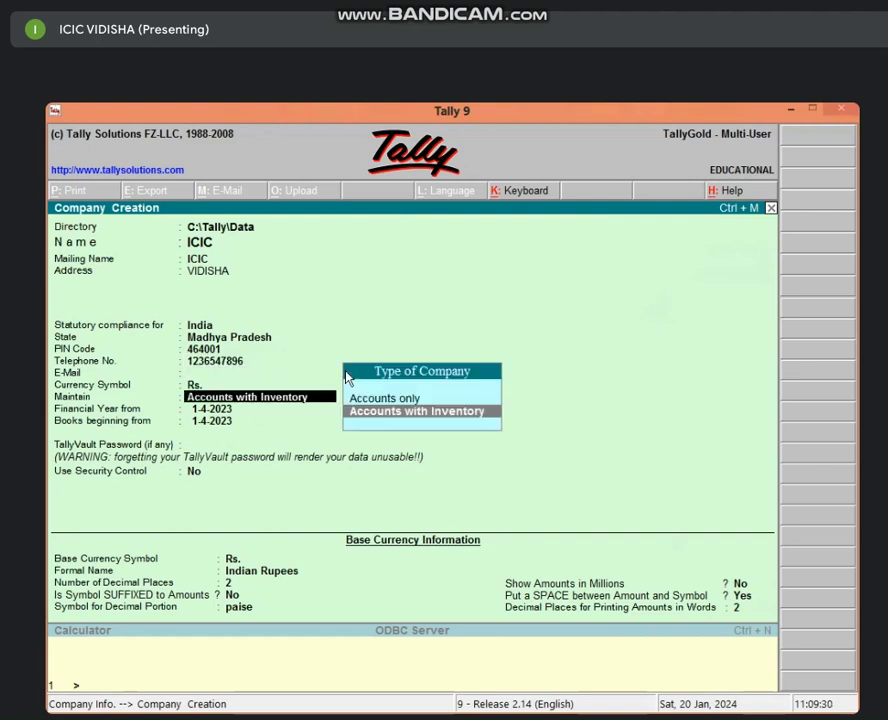
{"action": "key", "text": "Return"}
{"action": "key", "text": "Return"}
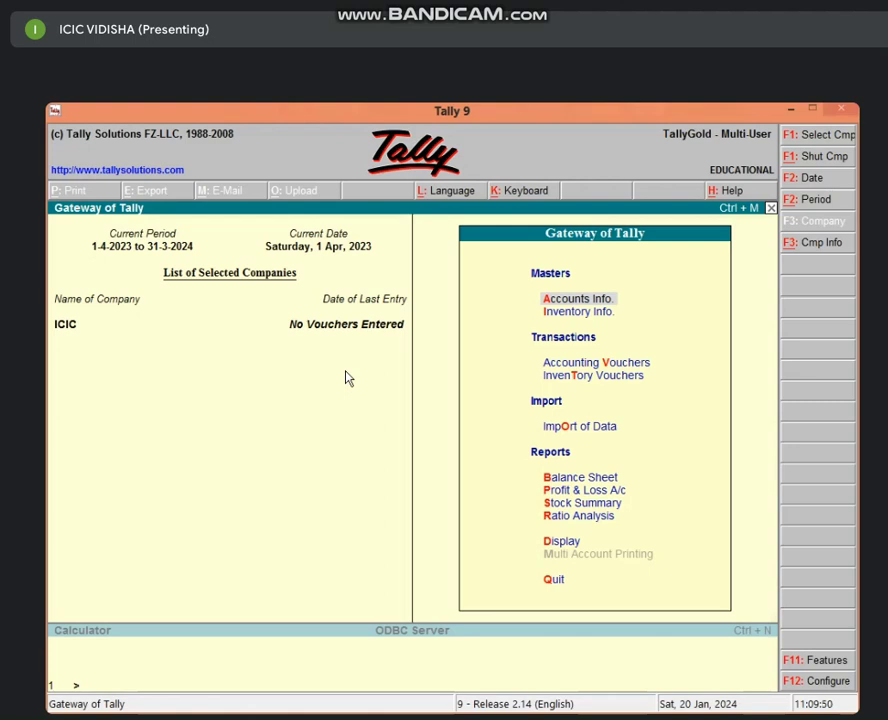
Create ledger CAPITAL A/C under the Capital Account group.
{"action": "key", "text": "Return"}
{"action": "key", "text": "l"}
{"action": "key", "text": "Return"}
{"action": "type", "text": "CA"}
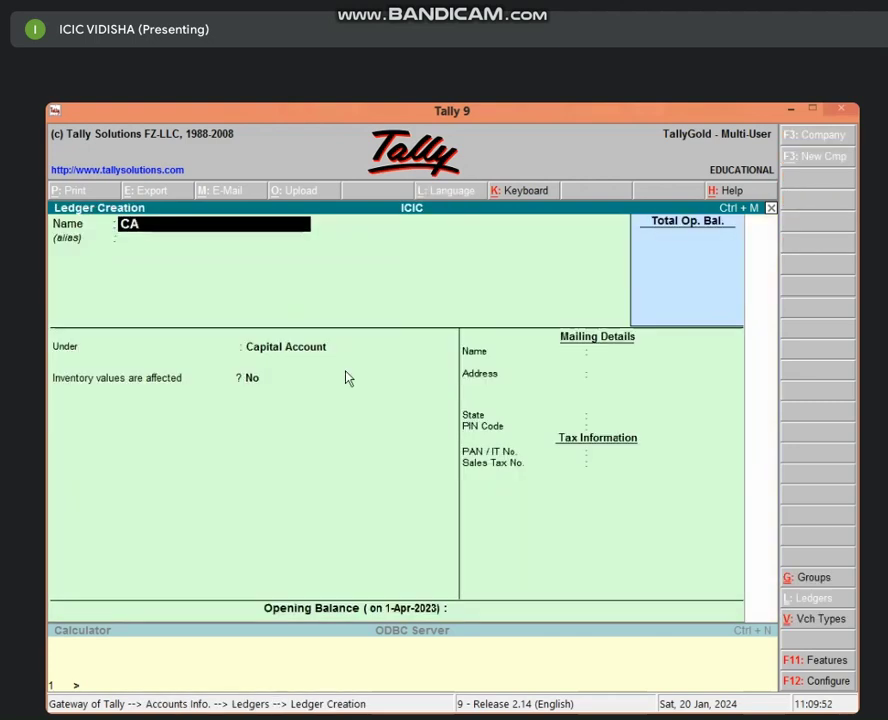
{"action": "type", "text": "PITA"}
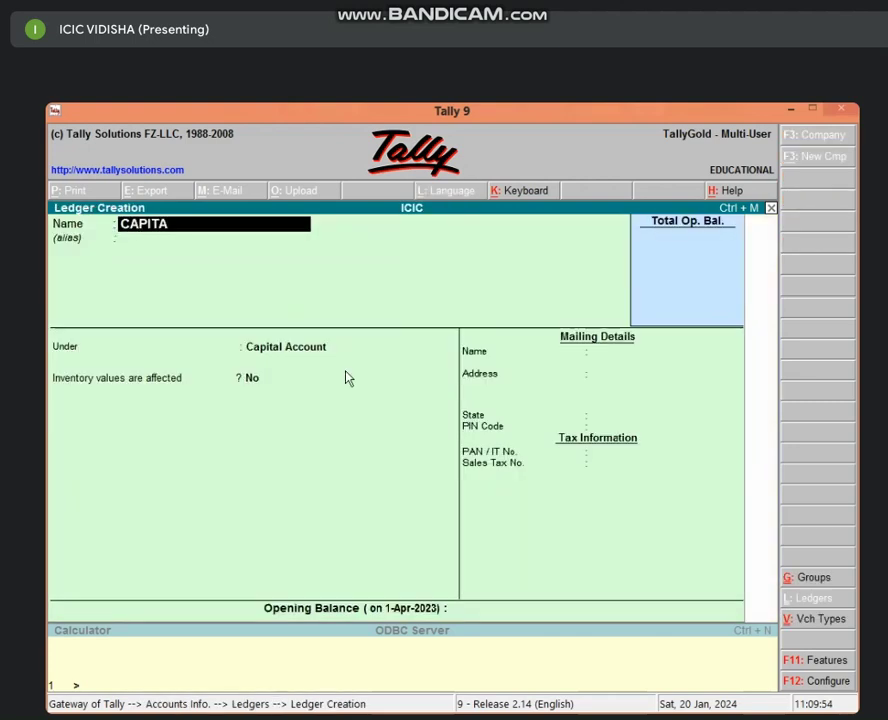
{"action": "type", "text": "L A/C"}
{"action": "key", "text": "Return"}
{"action": "key", "text": "Return"}
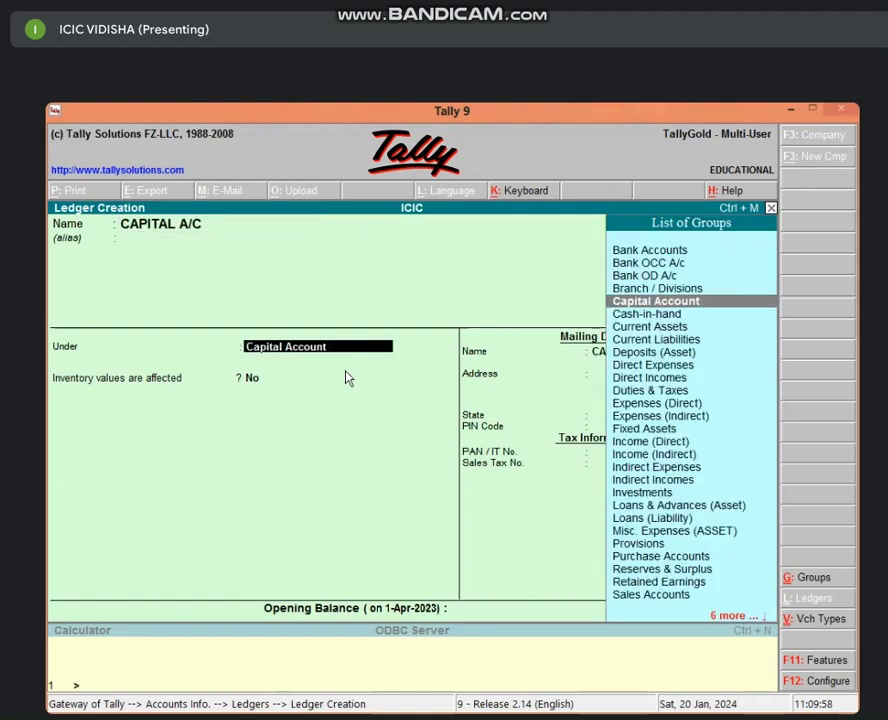
{"action": "key", "text": "Return"}
{"action": "key", "text": "Return"}
{"action": "key", "text": "Return"}
{"action": "key", "text": "Return"}
{"action": "key", "text": "Return"}
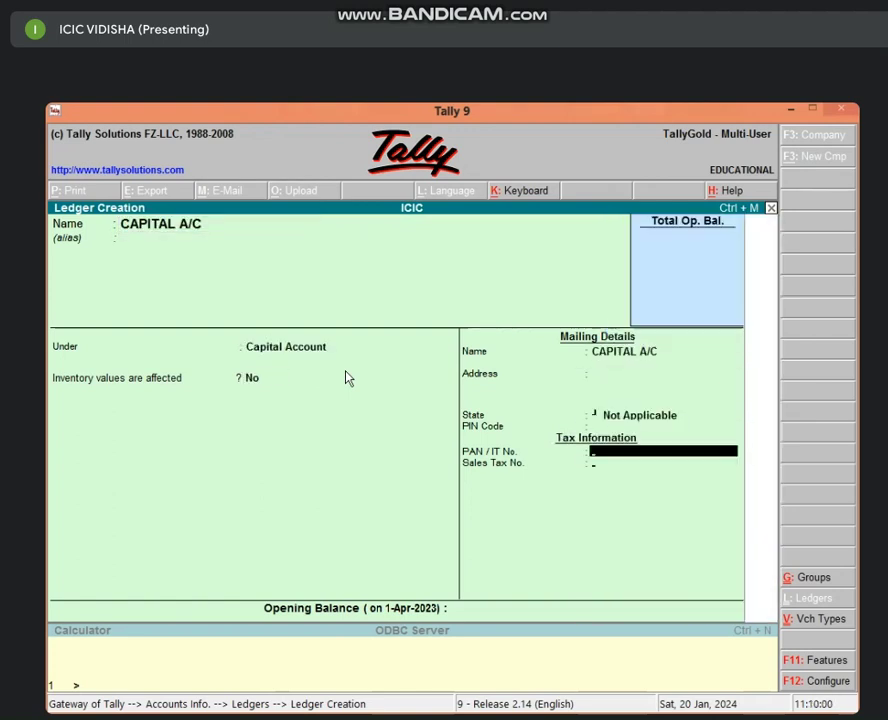
{"action": "key", "text": "Return"}
{"action": "key", "text": "Return"}
{"action": "key", "text": "Return"}
{"action": "key", "text": "Return"}
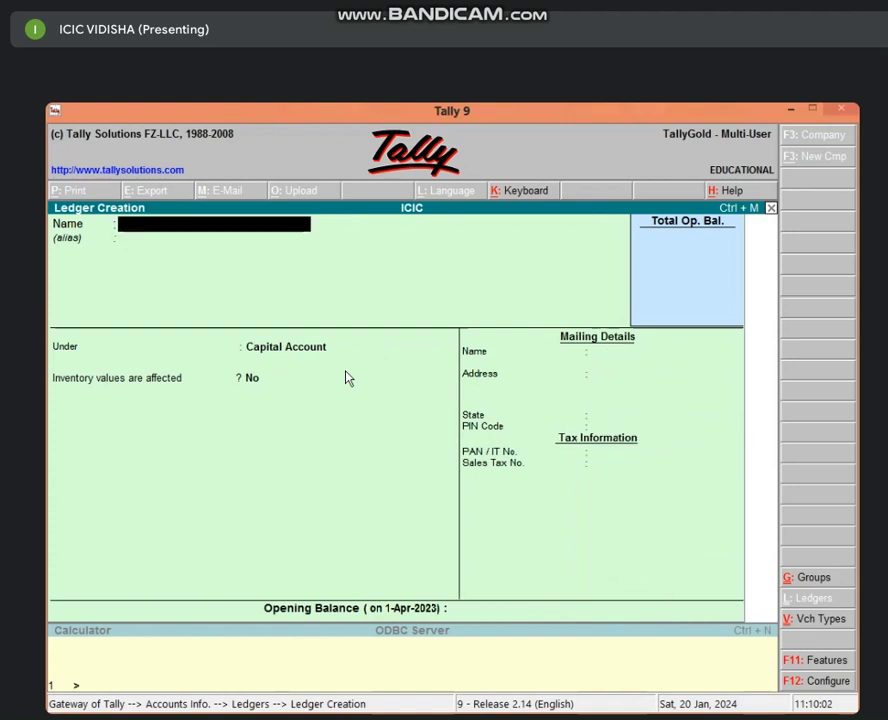
Create ledger BANK LOAN A/C under Loans (Liability), save it, and return to the Gateway.
{"action": "type", "text": "BANK"}
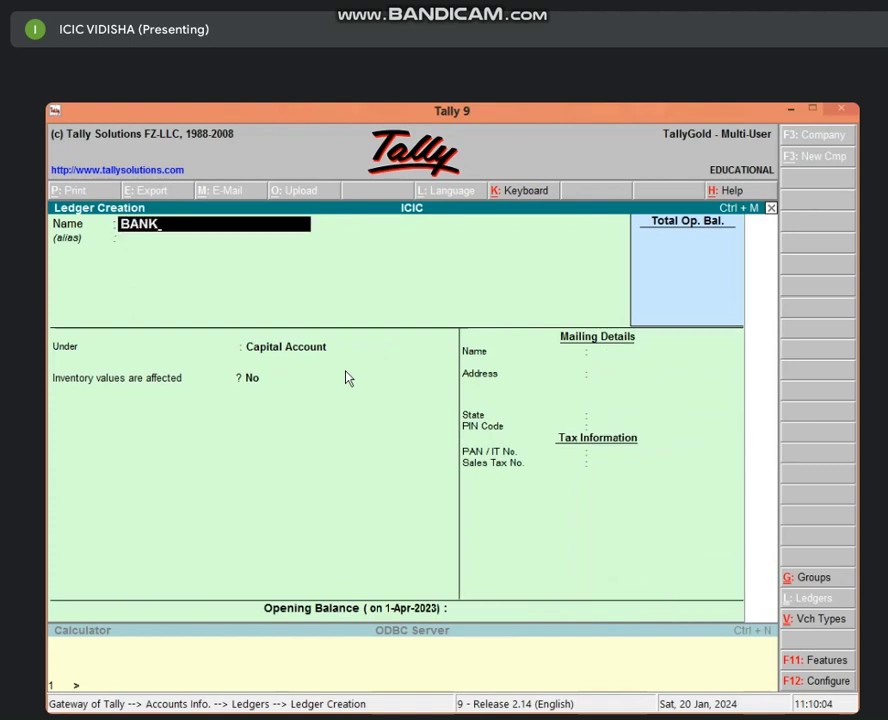
{"action": "type", "text": " LOAN A/C"}
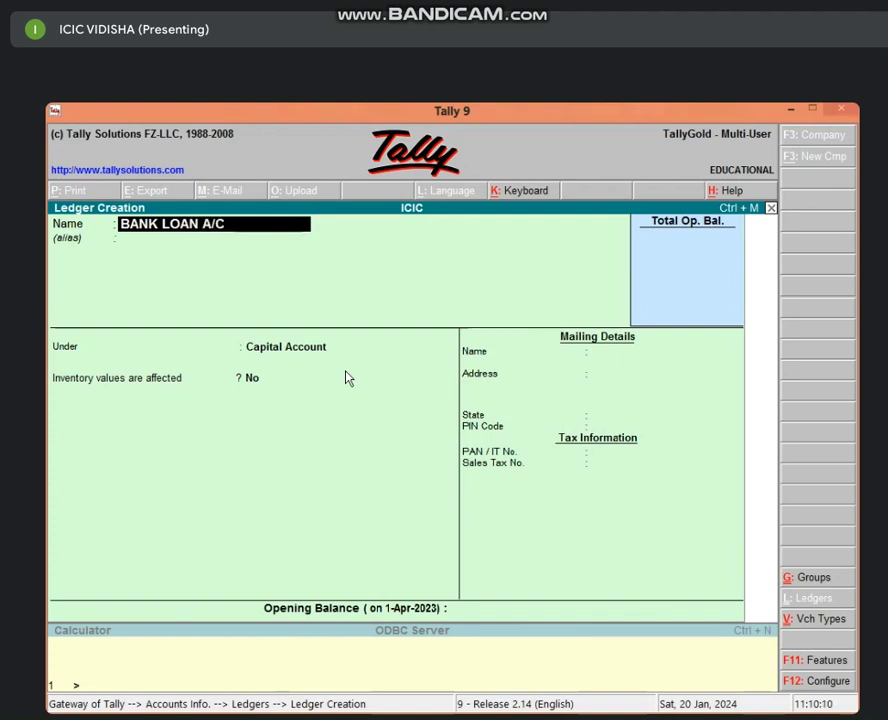
{"action": "key", "text": "Return"}
{"action": "key", "text": "Return"}
{"action": "type", "text": "LO"}
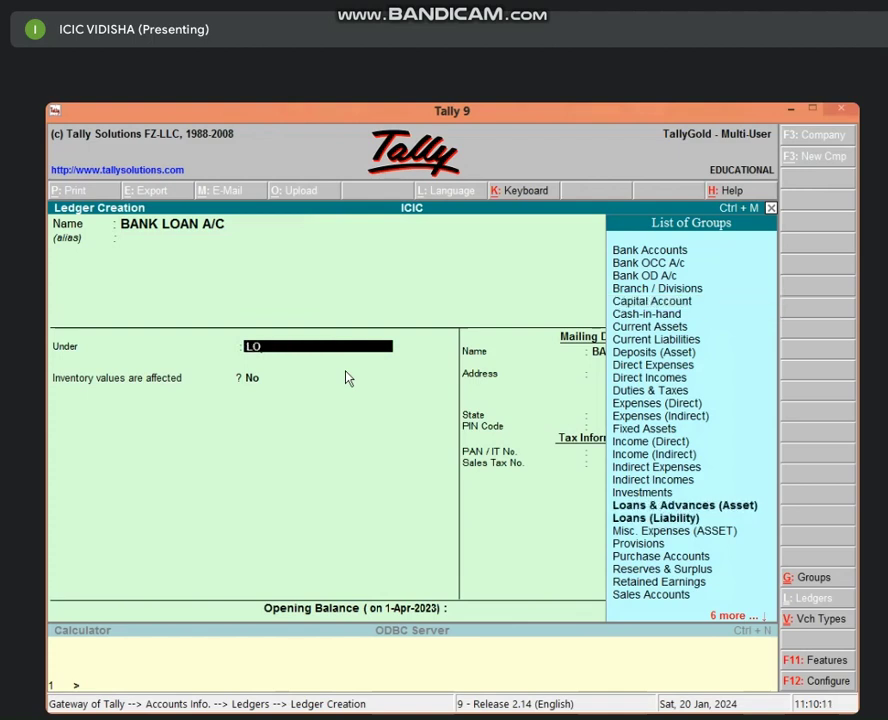
{"action": "key", "text": "Down"}
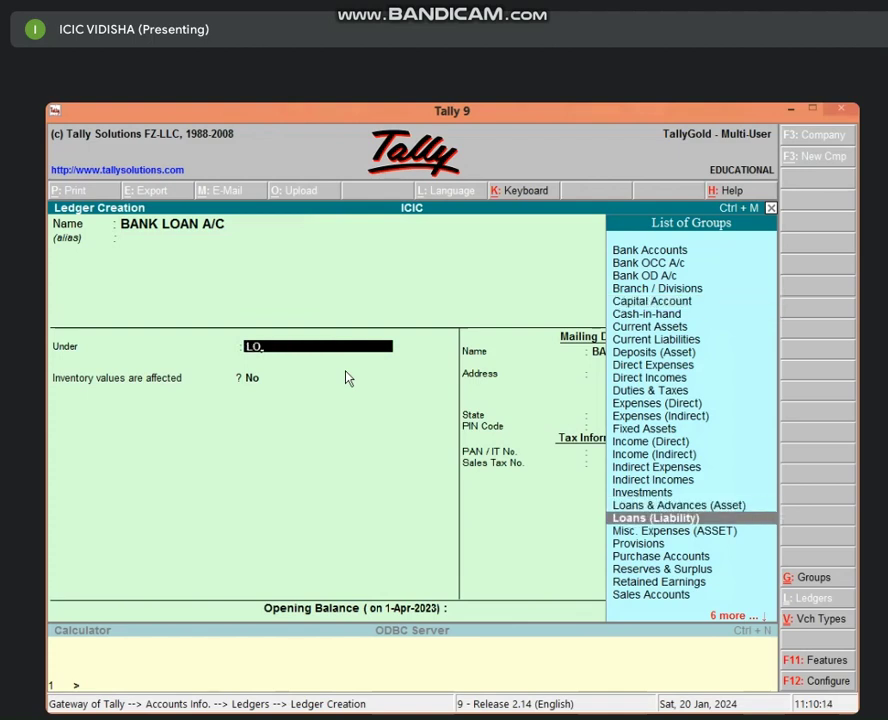
{"action": "key", "text": "Return"}
{"action": "key", "text": "ctrl+a"}
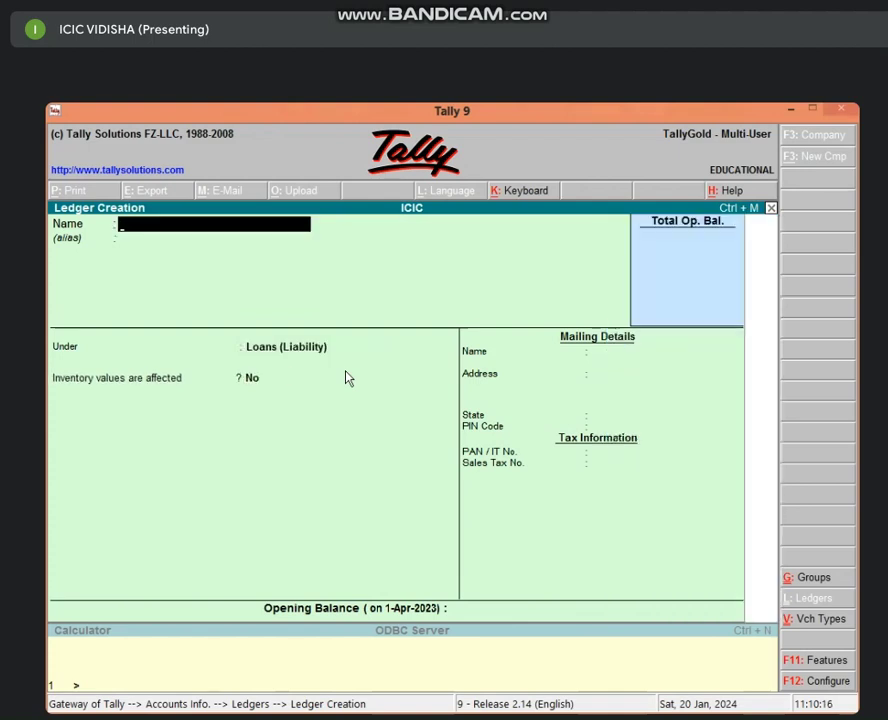
{"action": "key", "text": "Escape"}
{"action": "key", "text": "Return"}
{"action": "key", "text": "Escape"}
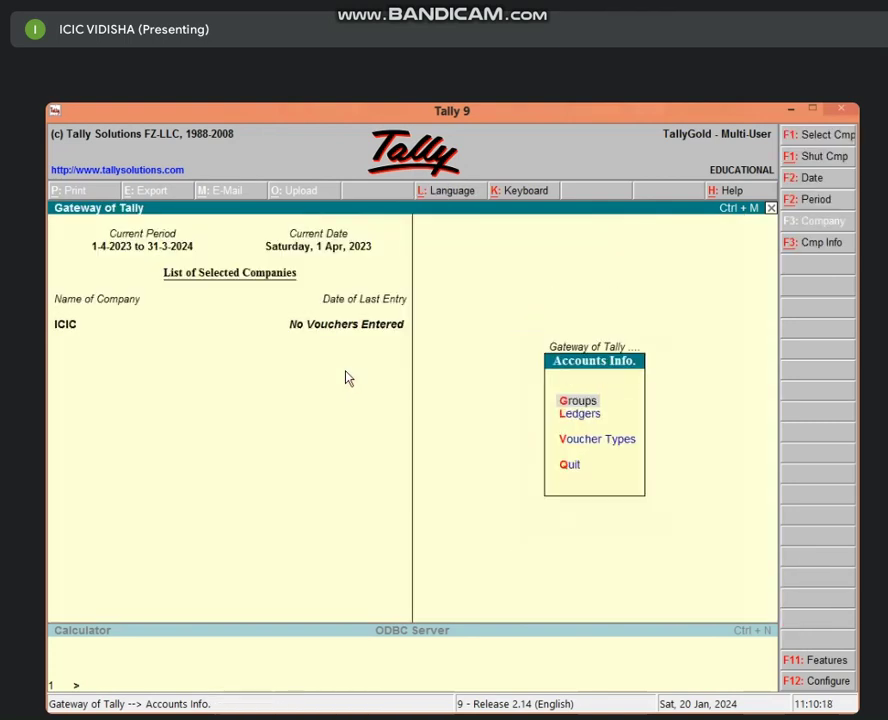
{"action": "key", "text": "Escape"}
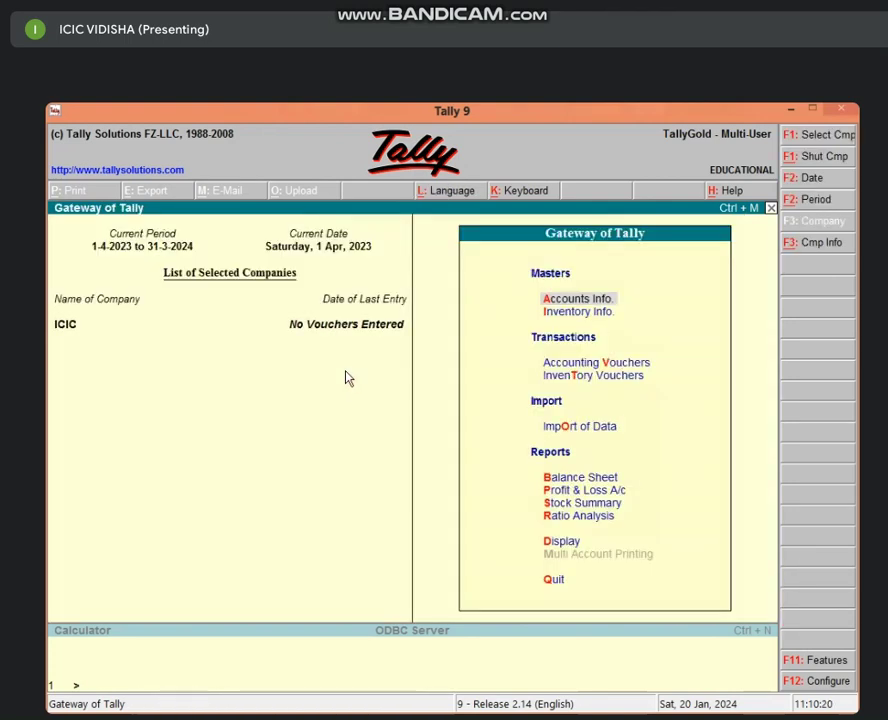
Open Accounting Vouchers from the Gateway of Tally with the V shortcut.
{"action": "key", "text": "v"}
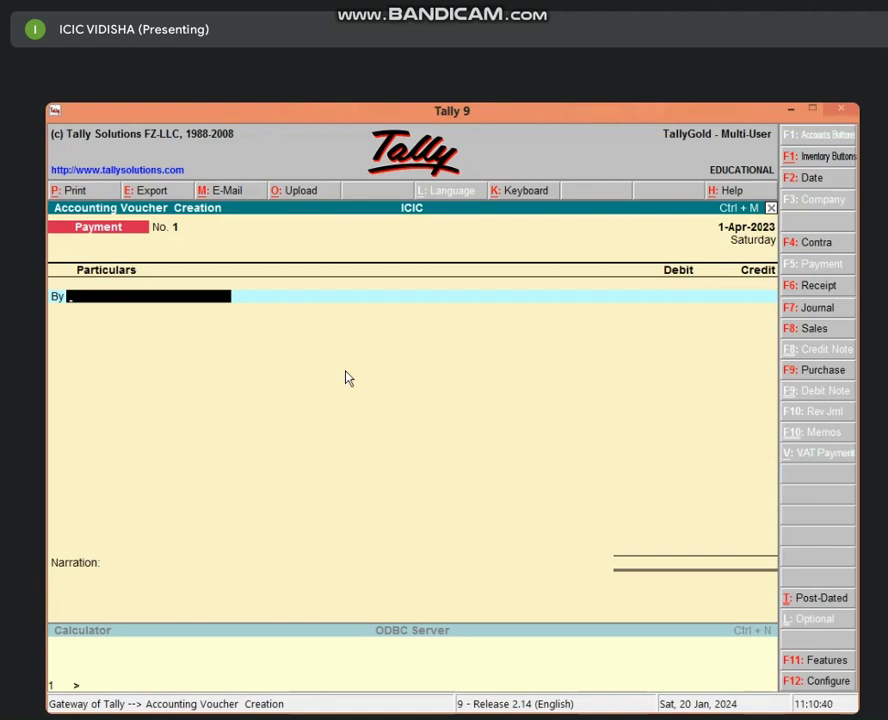
Switch to a Receipt voucher and credit CAPITAL A/C 10,00,000.
{"action": "key", "text": "F6"}
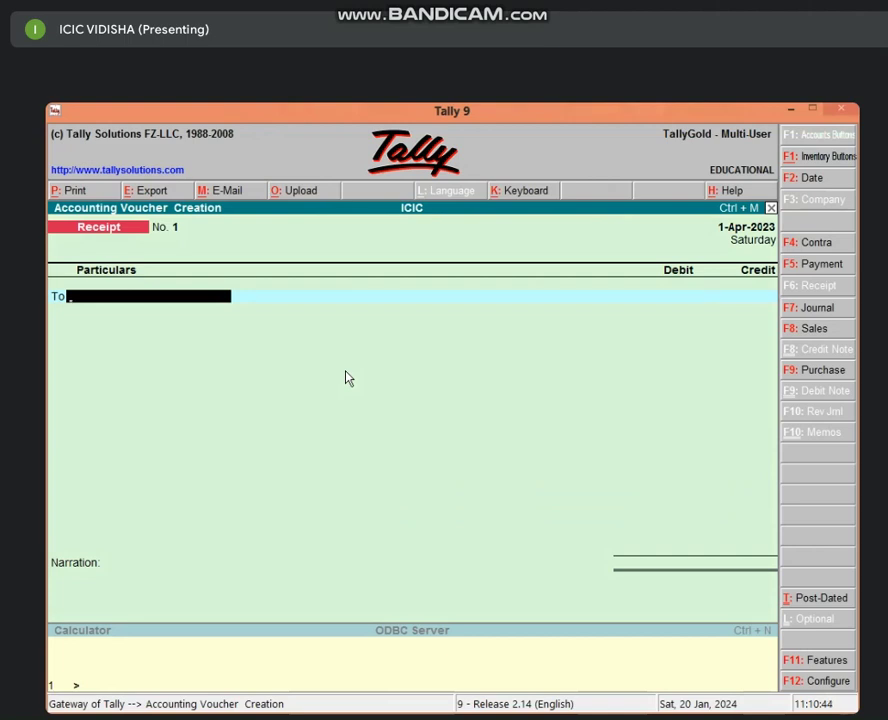
{"action": "type", "text": "CAPITAL A/C"}
{"action": "key", "text": "Return"}
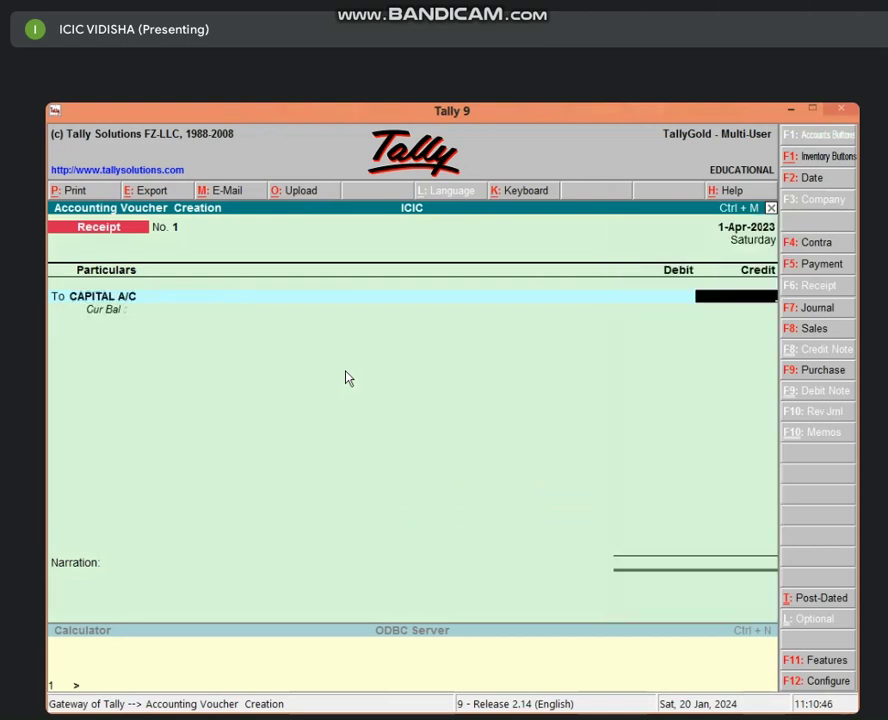
{"action": "type", "text": "10,00,0"}
{"action": "type", "text": "00"}
{"action": "key", "text": "Return"}
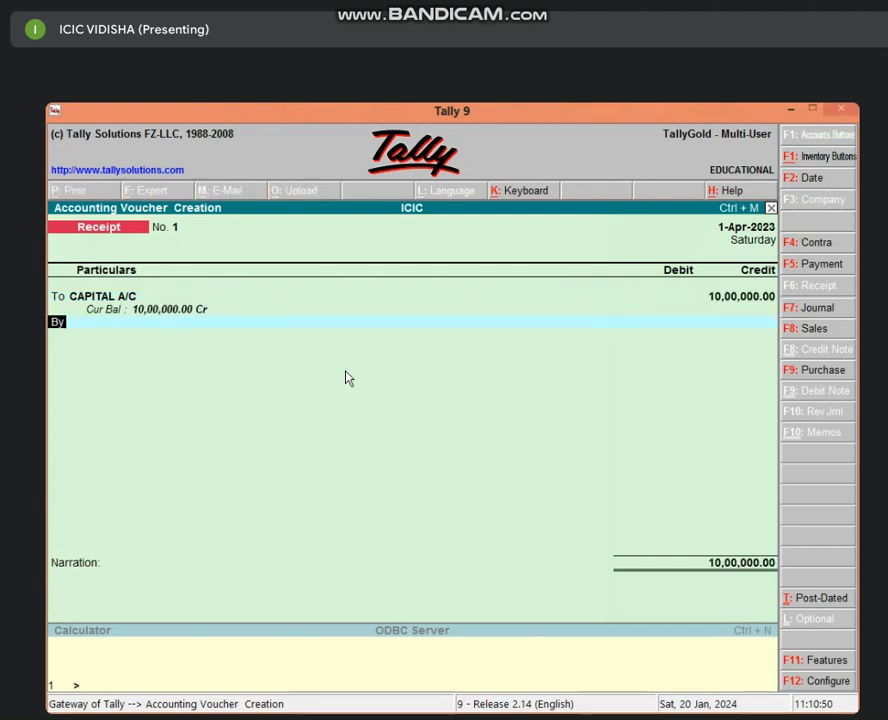
Credit BANK LOAN A/C 5,00,000 and debit Cash 15,00,000 to balance the receipt.
{"action": "type", "text": "t"}
{"action": "key", "text": "Return"}
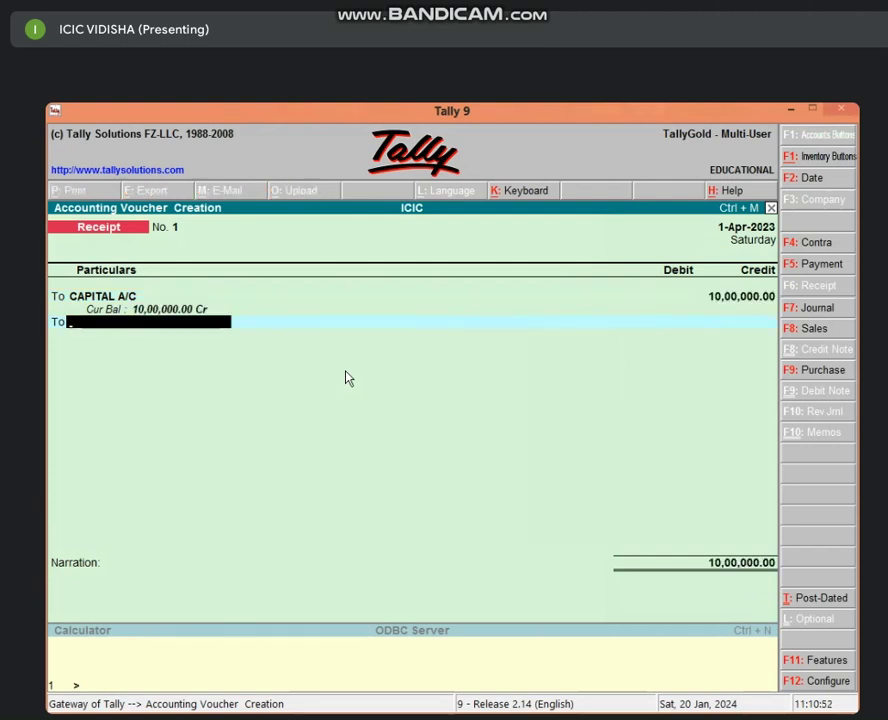
{"action": "type", "text": "BA"}
{"action": "key", "text": "Return"}
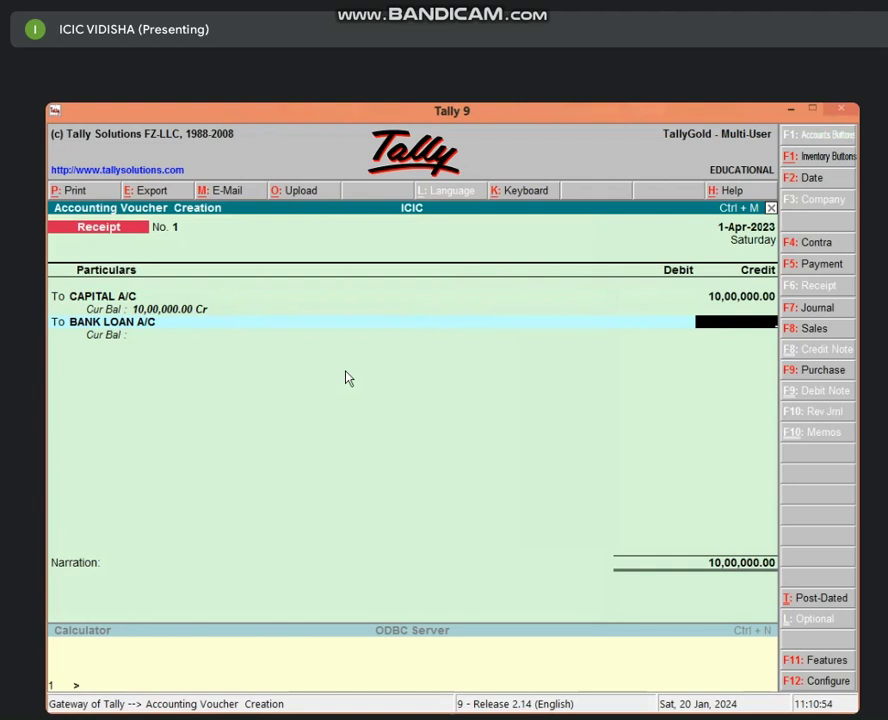
{"action": "type", "text": "500000"}
{"action": "key", "text": "Return"}
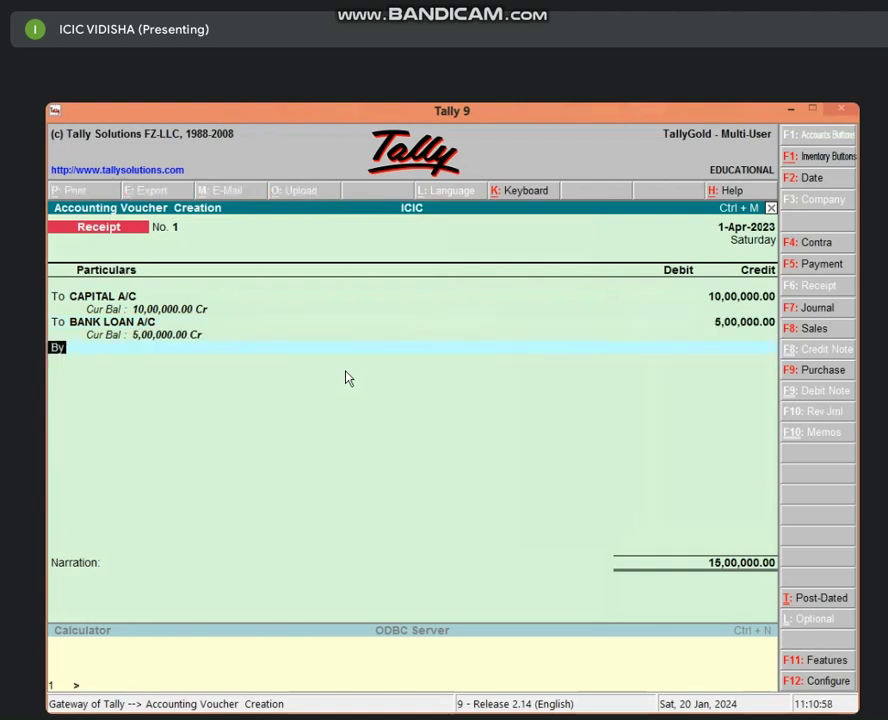
{"action": "key", "text": "Return"}
{"action": "type", "text": "CAS"}
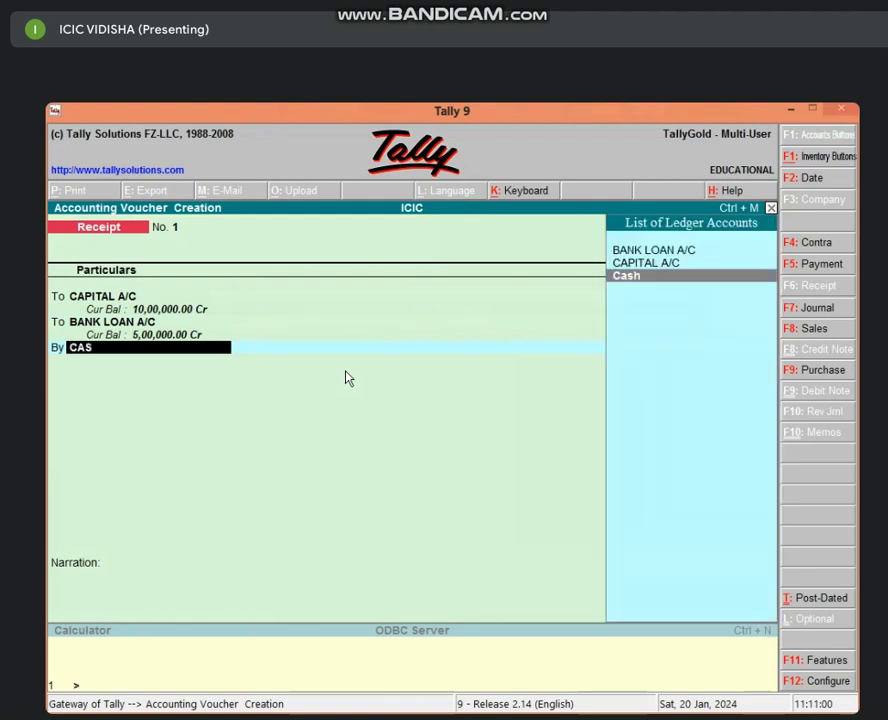
{"action": "key", "text": "Return"}
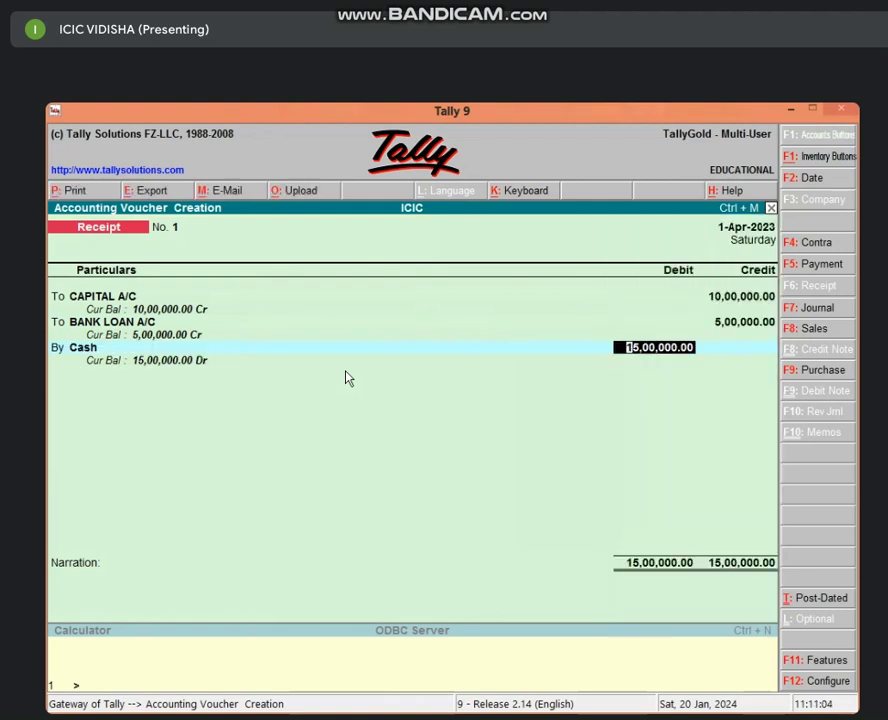
{"action": "key", "text": "Return"}
{"action": "key", "text": "Return"}
{"action": "key", "text": "Return"}
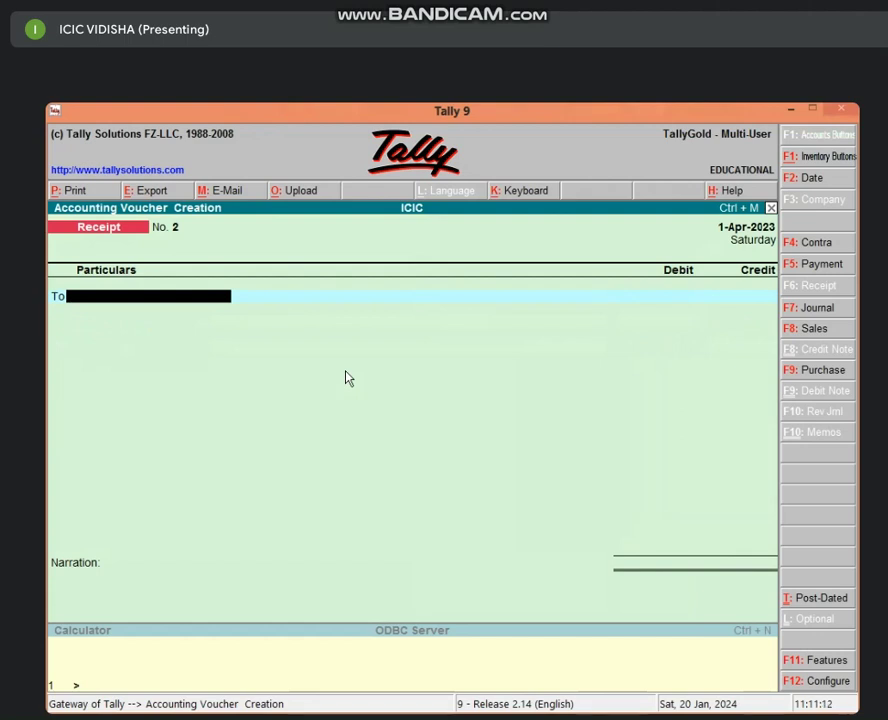
Start Purchase voucher No. 1 in As Voucher format with Cash as the first ledger.
{"action": "key", "text": "F9"}
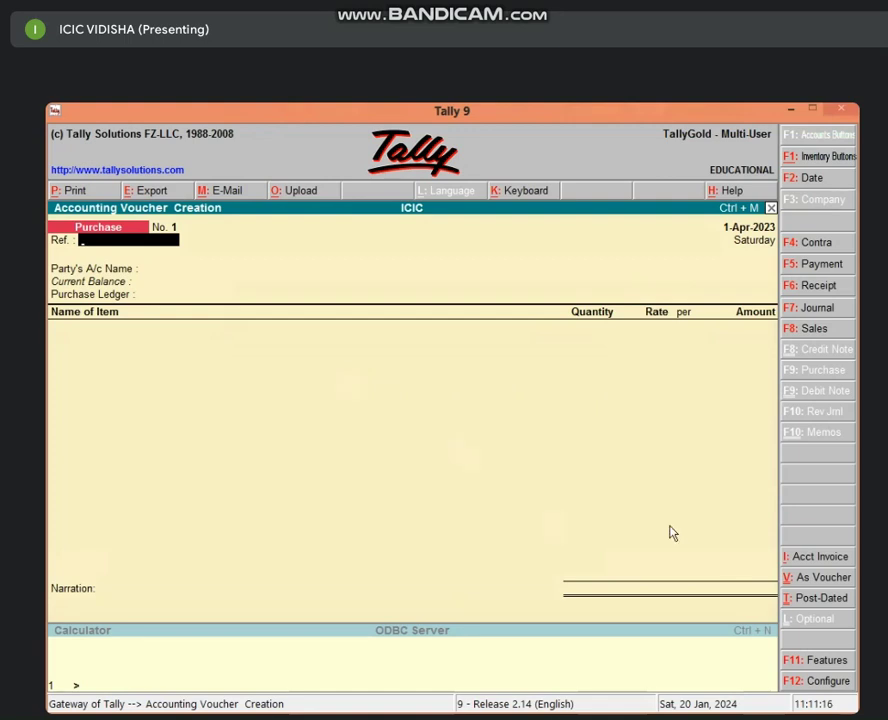
{"action": "left_click", "coordinate": [797, 577]}
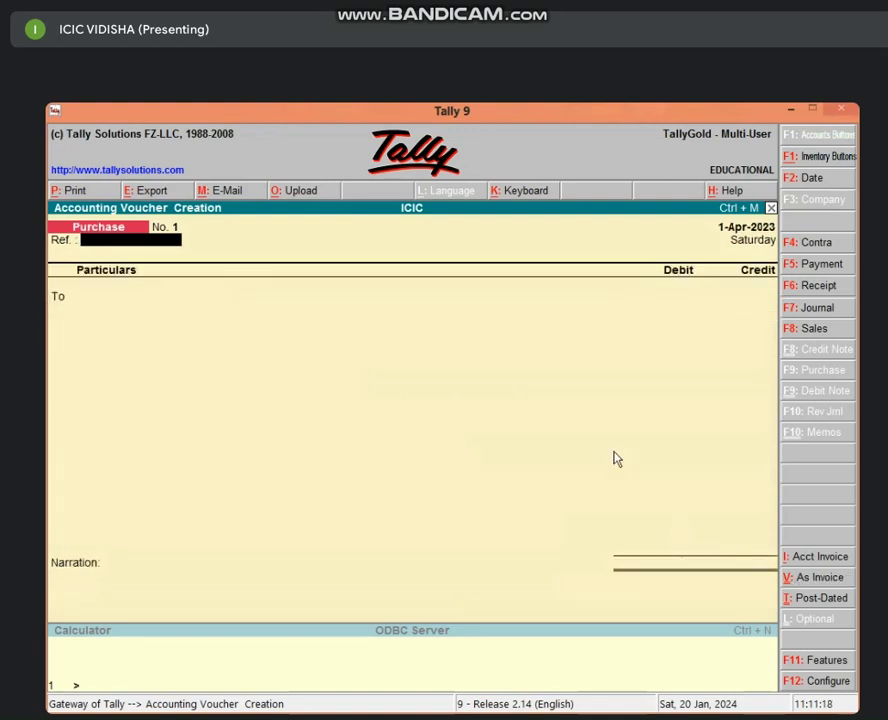
{"action": "key", "text": "Return"}
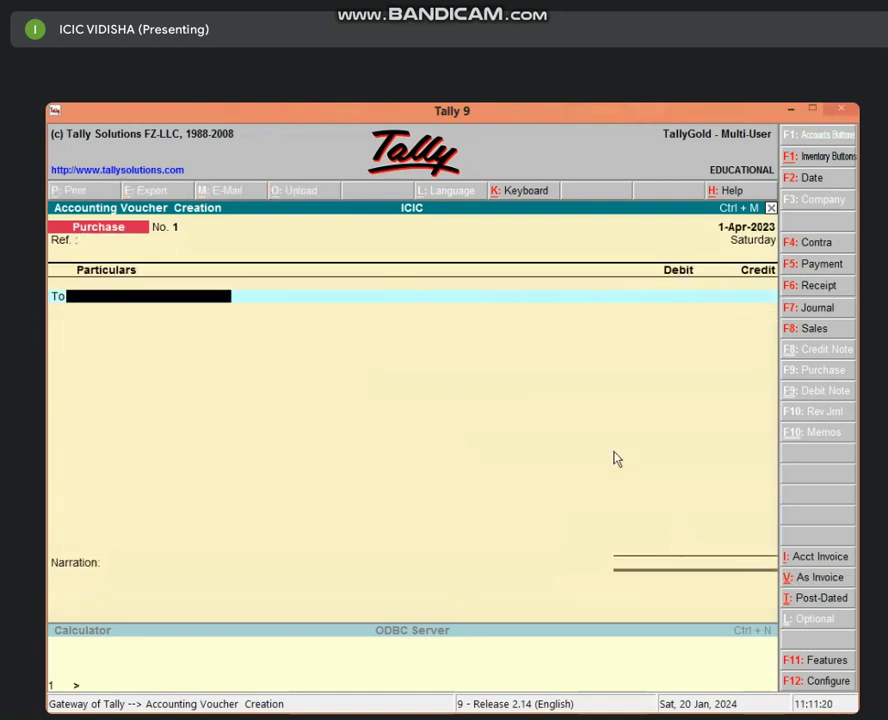
{"action": "type", "text": "CAS"}
{"action": "key", "text": "Return"}
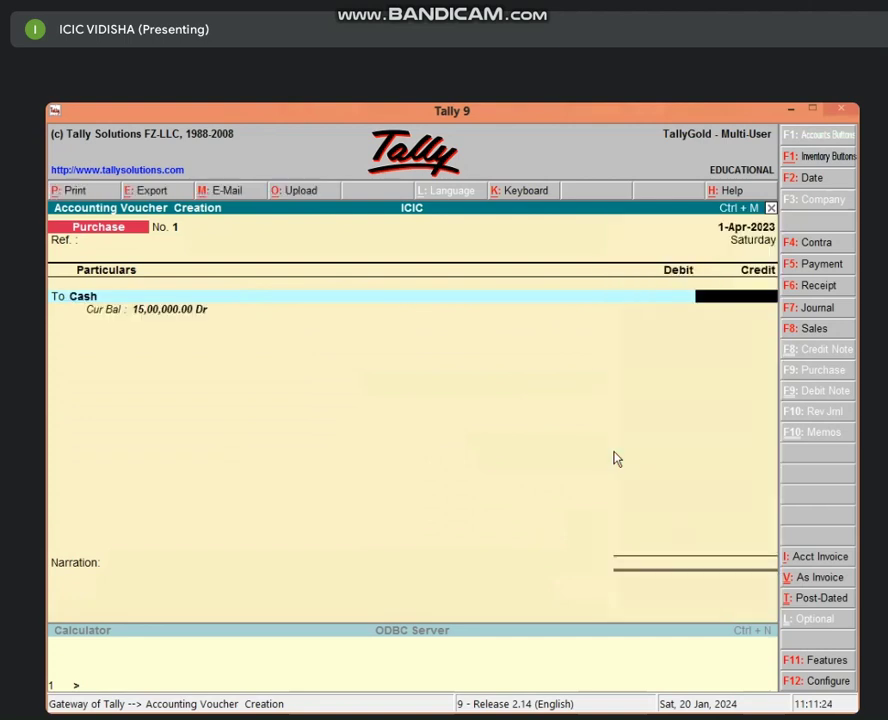
{"action": "key", "text": "ctrl+n"}
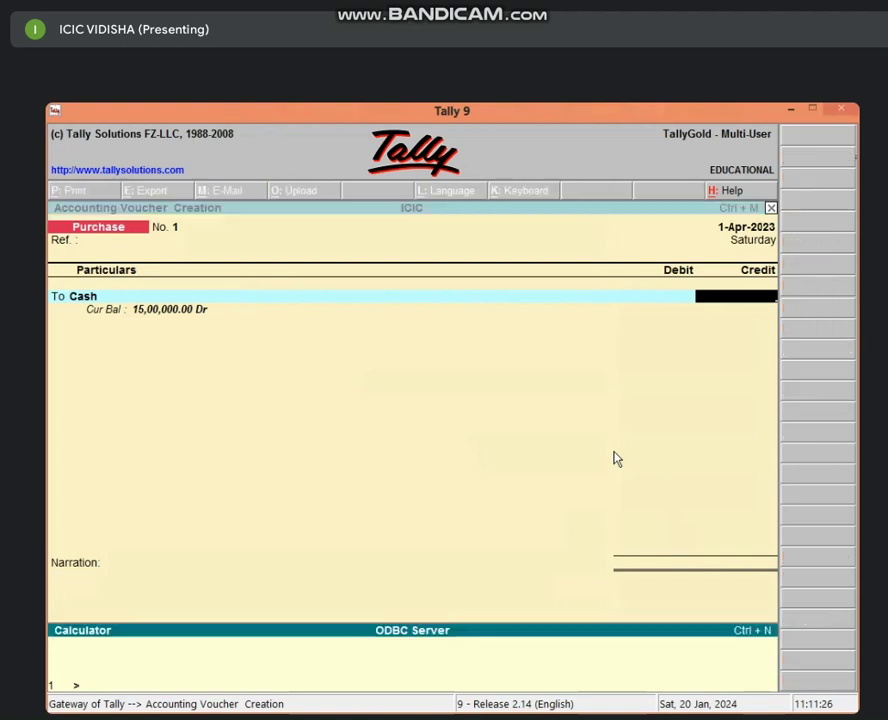
Calculate 3% of 90,000 (2,700) and credit Cash 87,300 on the purchase voucher.
{"action": "type", "text": "90000*3"}
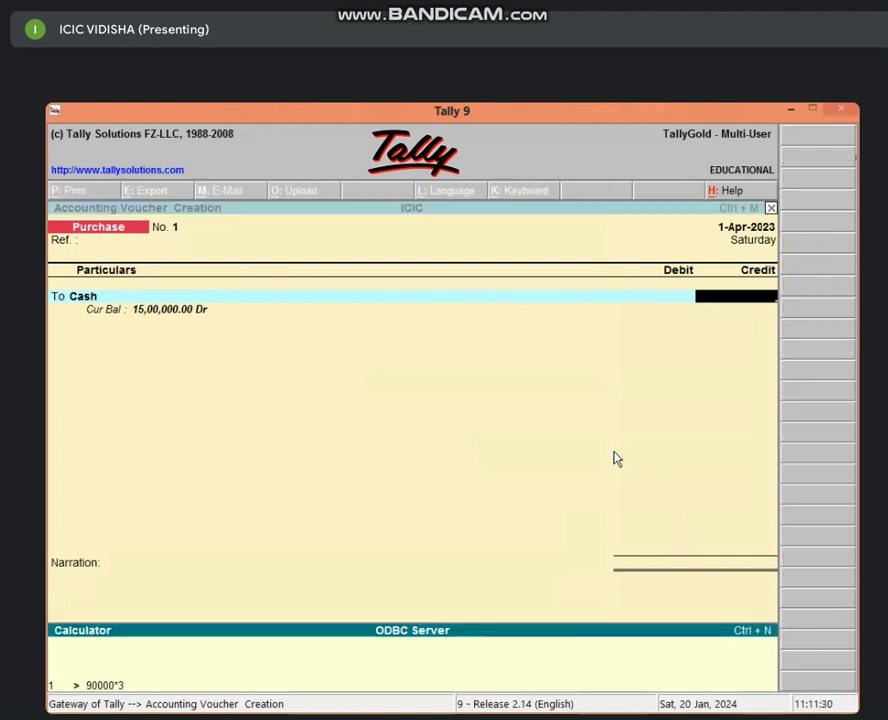
{"action": "type", "text": "/100"}
{"action": "key", "text": "Return"}
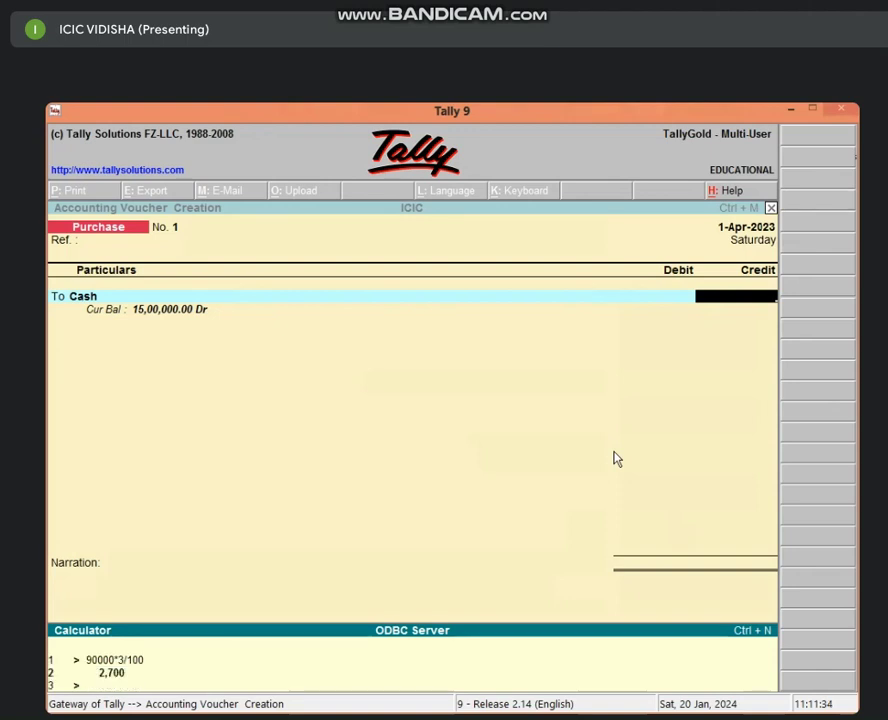
{"action": "type", "text": "90000-2700"}
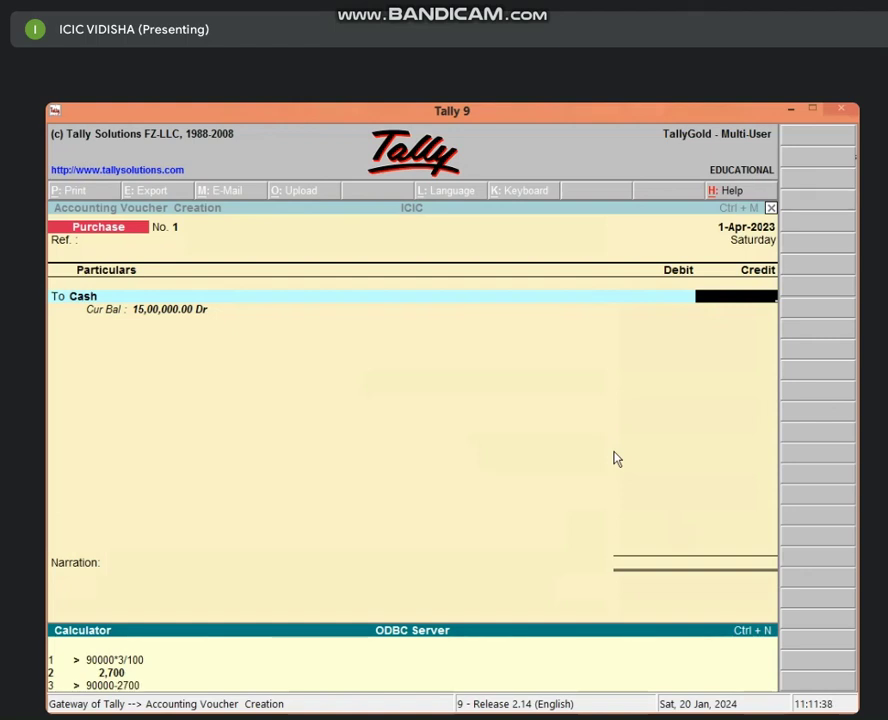
{"action": "key", "text": "Return"}
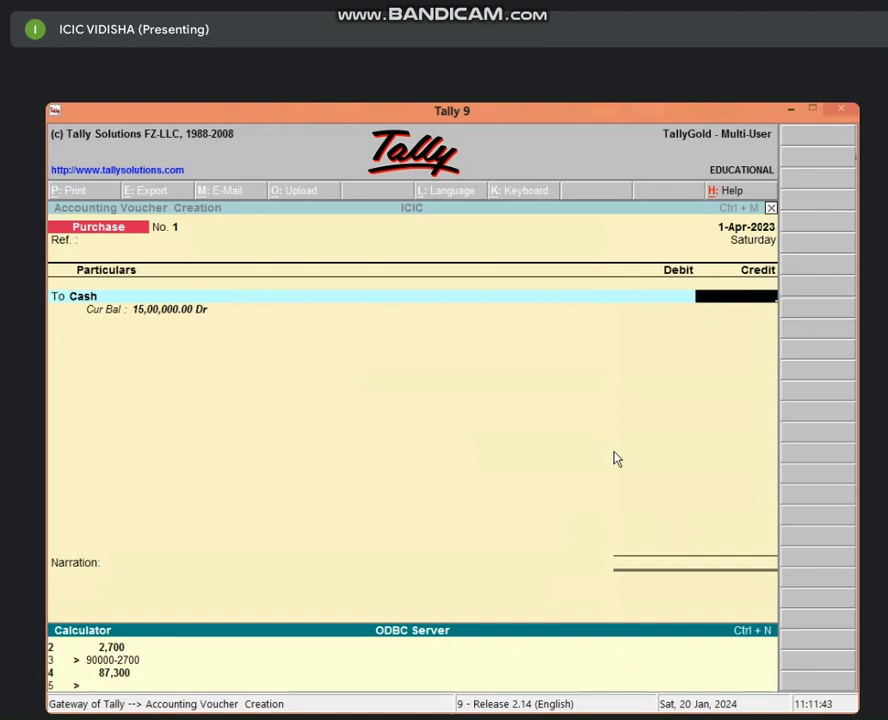
{"action": "left_click", "coordinate": [703, 305]}
{"action": "type", "text": "873"}
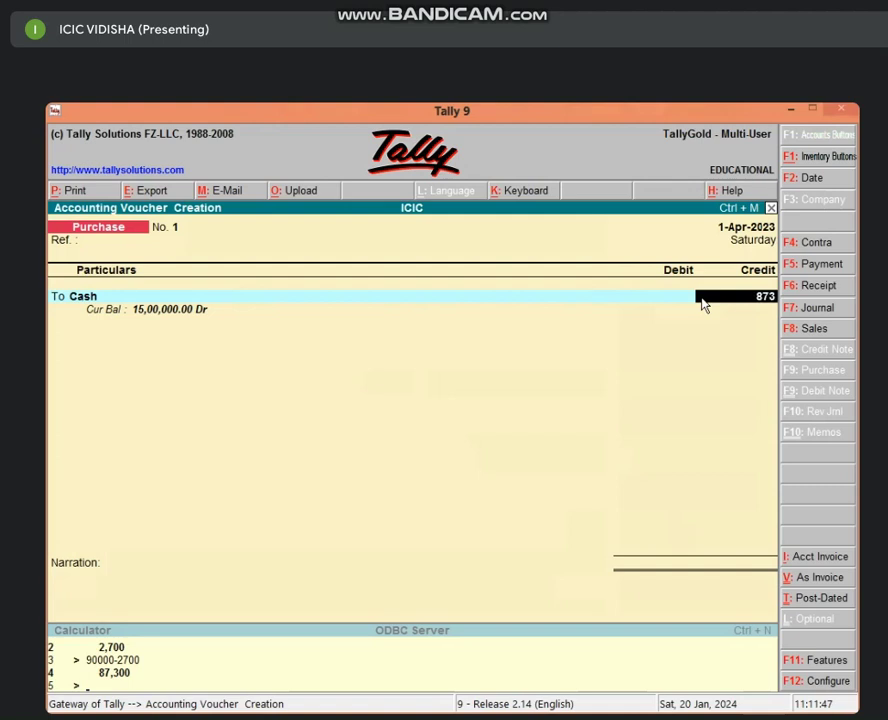
{"action": "type", "text": "00"}
{"action": "key", "text": "Return"}
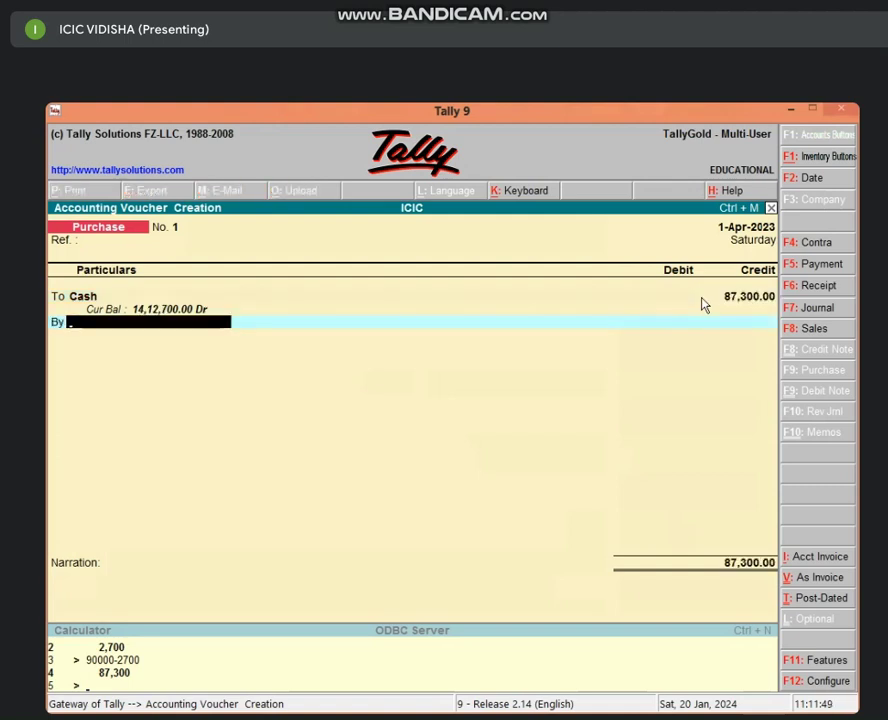
Debit a new PURCHASE A/C ledger under Purchase Accounts 87,300 and save Purchase No. 1.
{"action": "key", "text": "alt+c"}
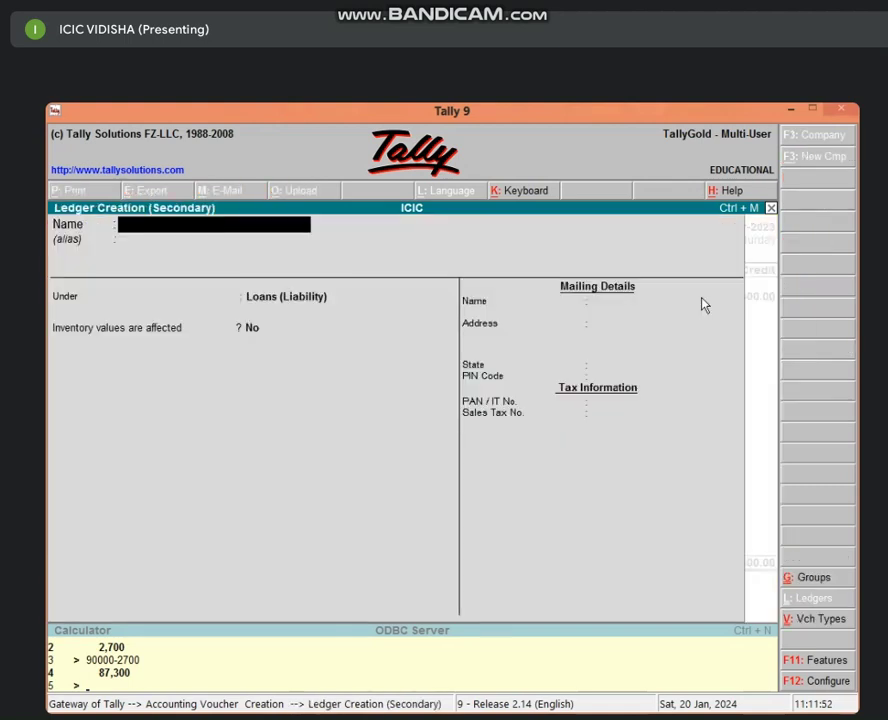
{"action": "type", "text": "PURCHASE A/C"}
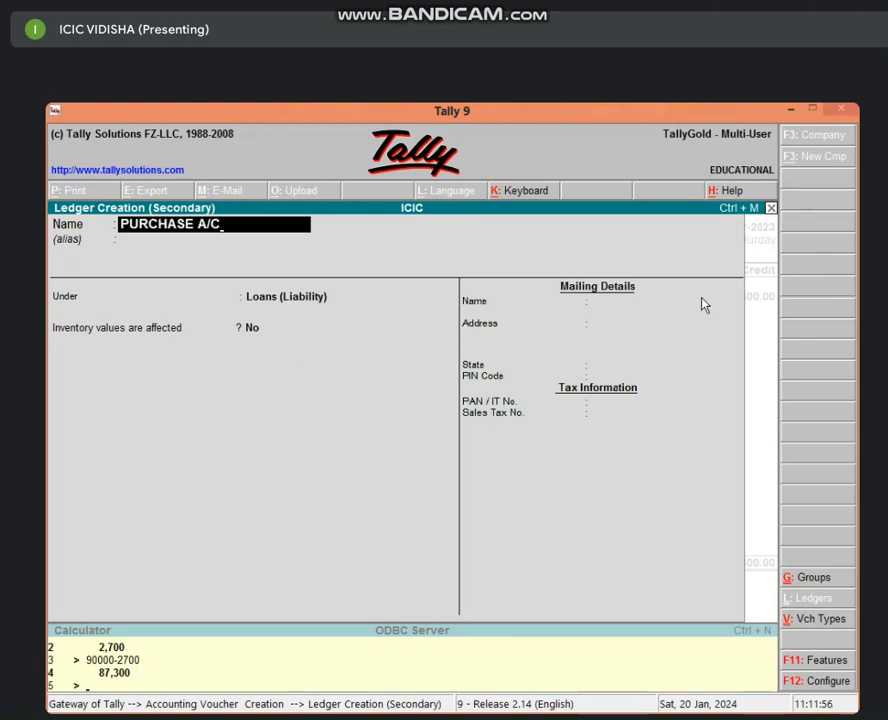
{"action": "key", "text": "Return"}
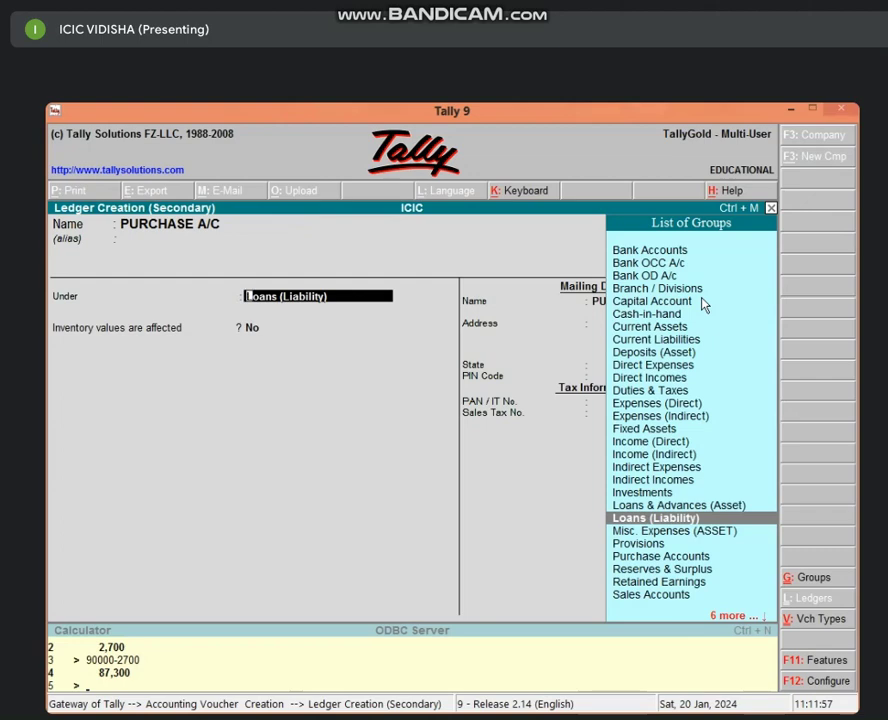
{"action": "type", "text": "PU"}
{"action": "key", "text": "Return"}
{"action": "key", "text": "Return"}
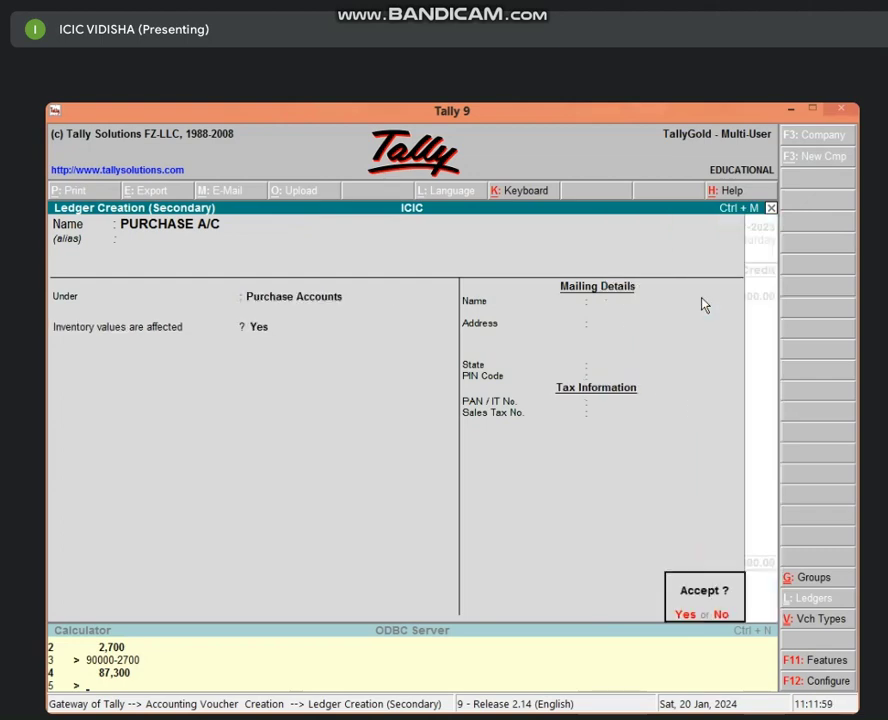
{"action": "key", "text": "Return"}
{"action": "key", "text": "Return"}
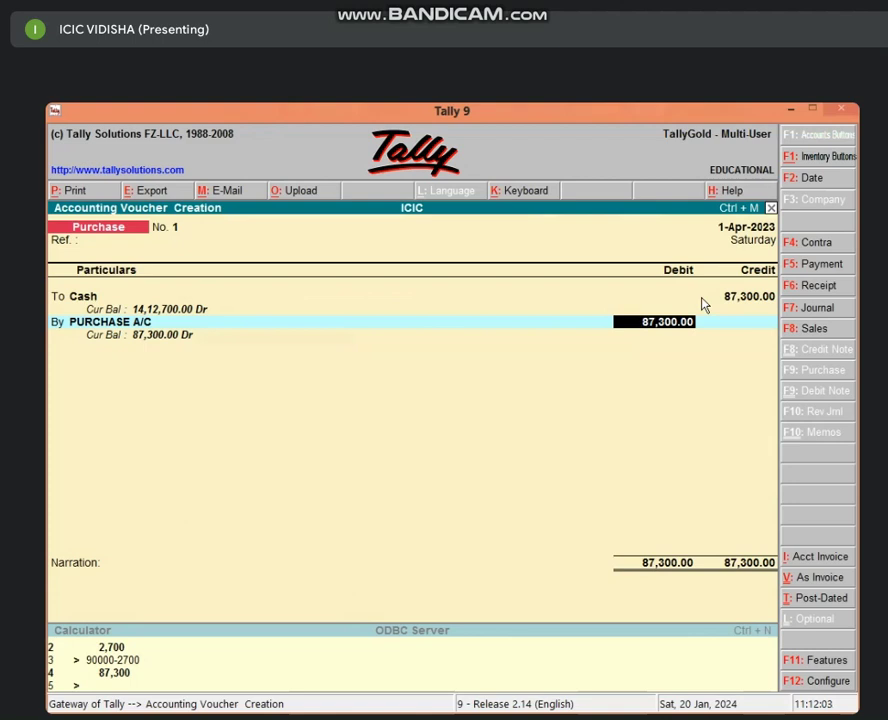
{"action": "key", "text": "Return"}
{"action": "key", "text": "Return"}
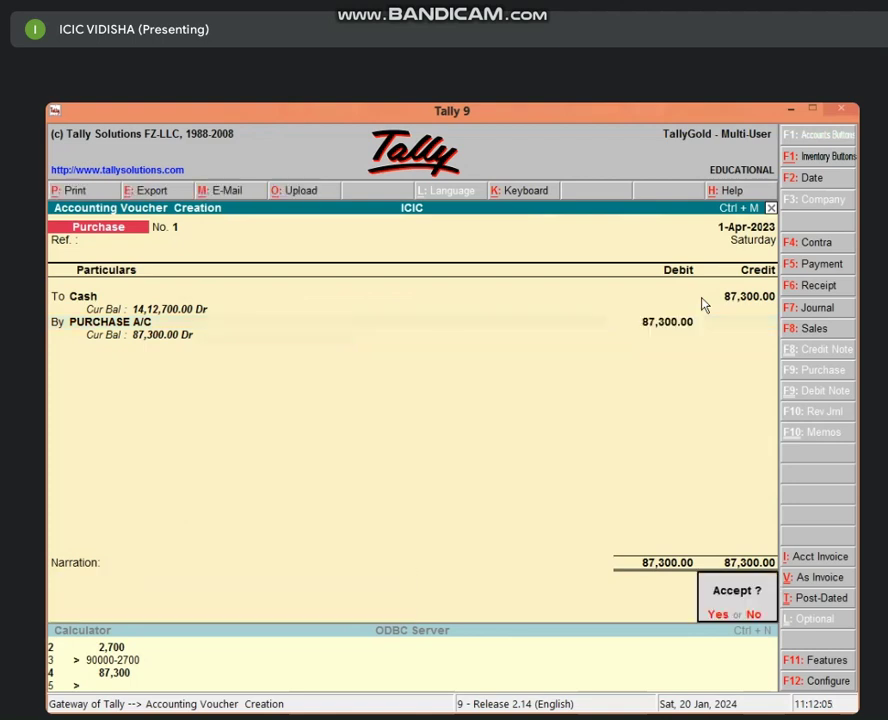
{"action": "key", "text": "Return"}
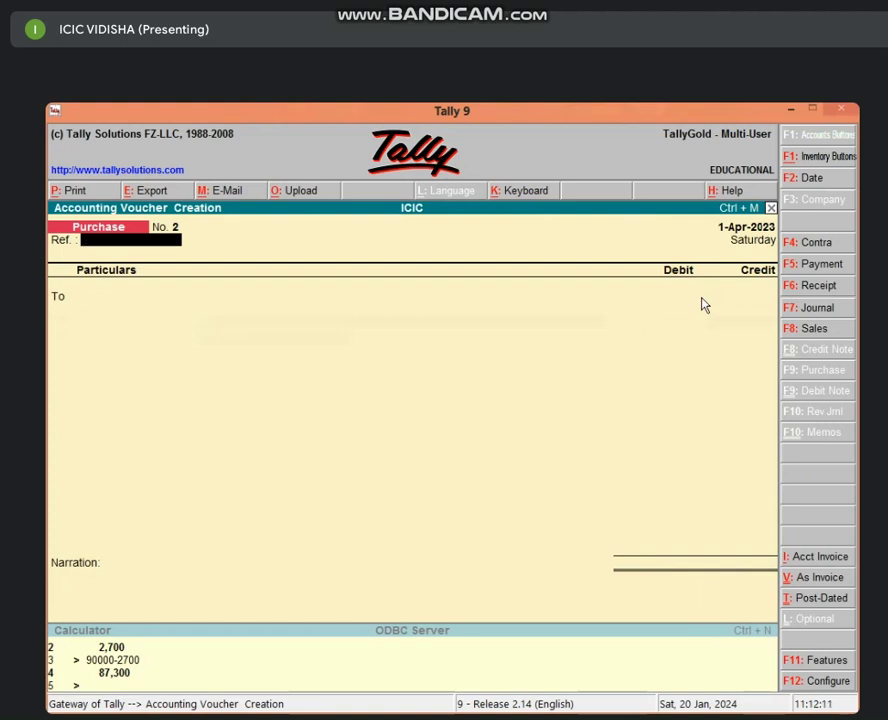
{"action": "key", "text": "F8"}
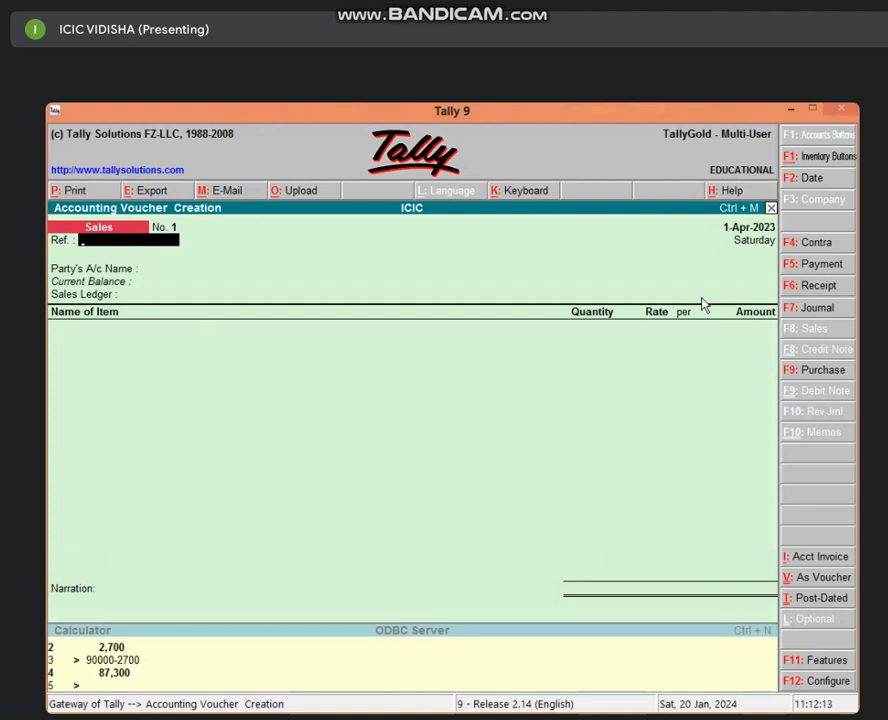
Put Sales No. 1 in As Voucher format and debit Cash 85,000.
{"action": "left_click", "coordinate": [816, 587]}
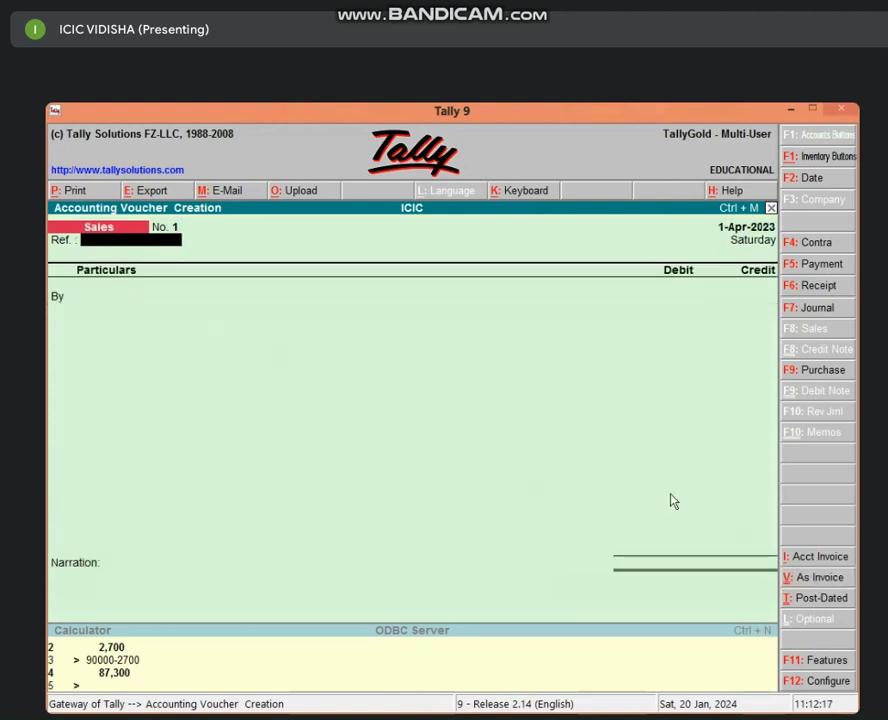
{"action": "key", "text": "Return"}
{"action": "type", "text": "CAS"}
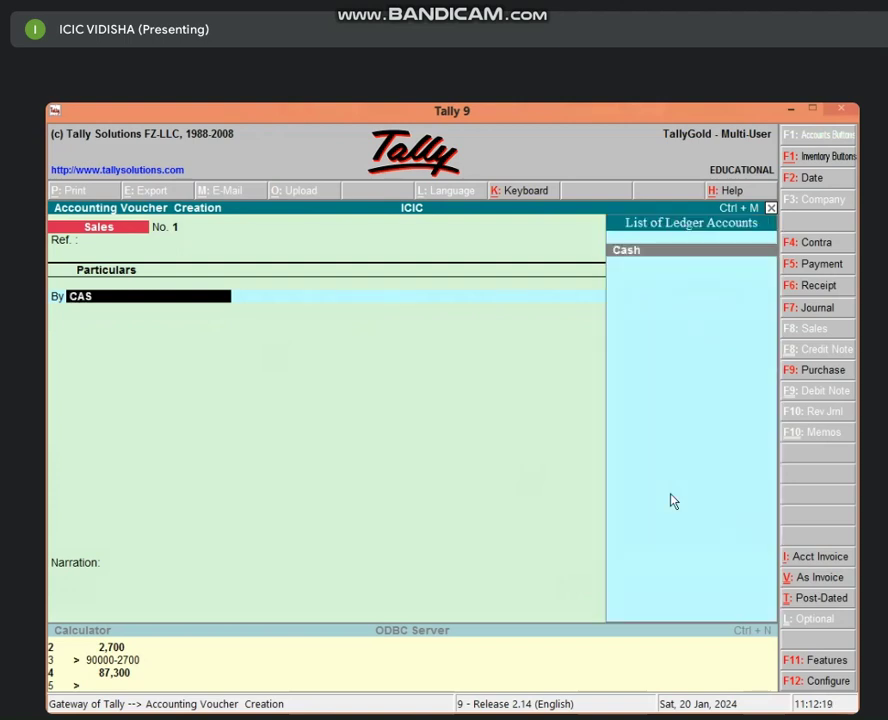
{"action": "key", "text": "Return"}
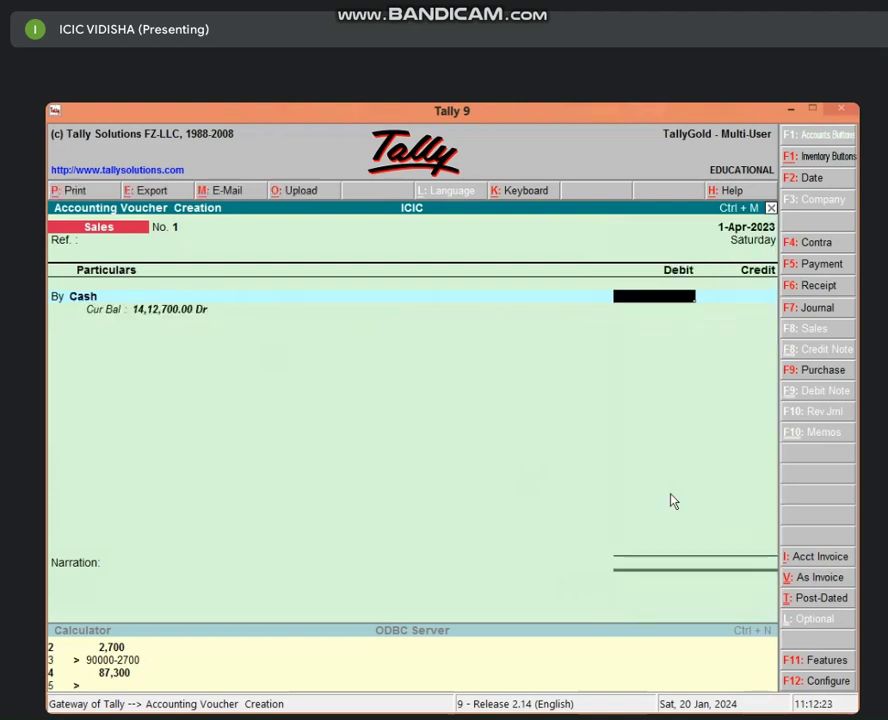
{"action": "type", "text": "85,000"}
{"action": "key", "text": "Return"}
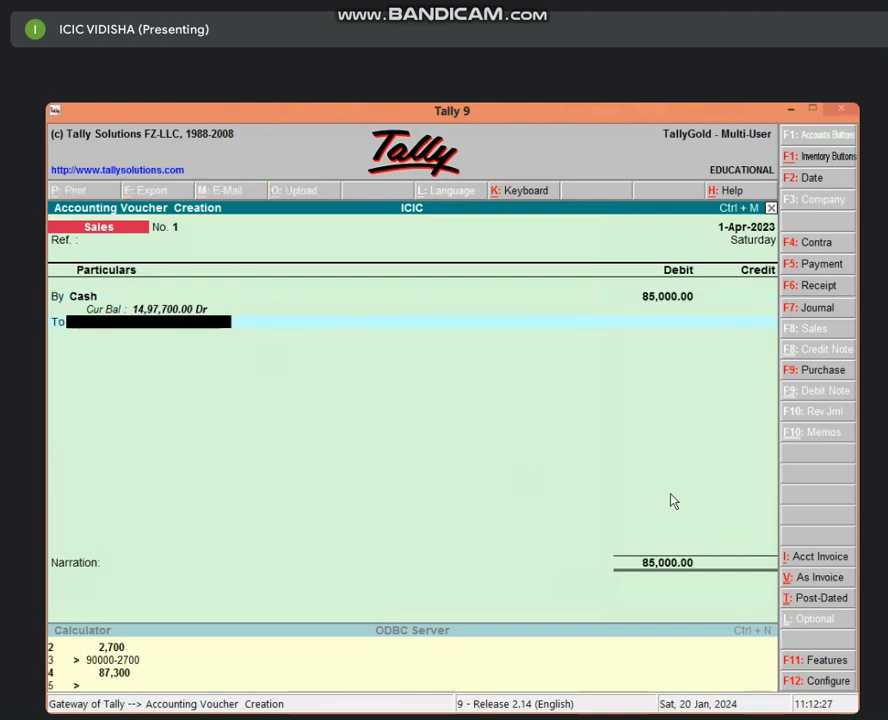
Create SALES A/C under Sales Accounts, credit it 85,000, and save the voucher.
{"action": "key", "text": "alt+c"}
{"action": "type", "text": "SAL"}
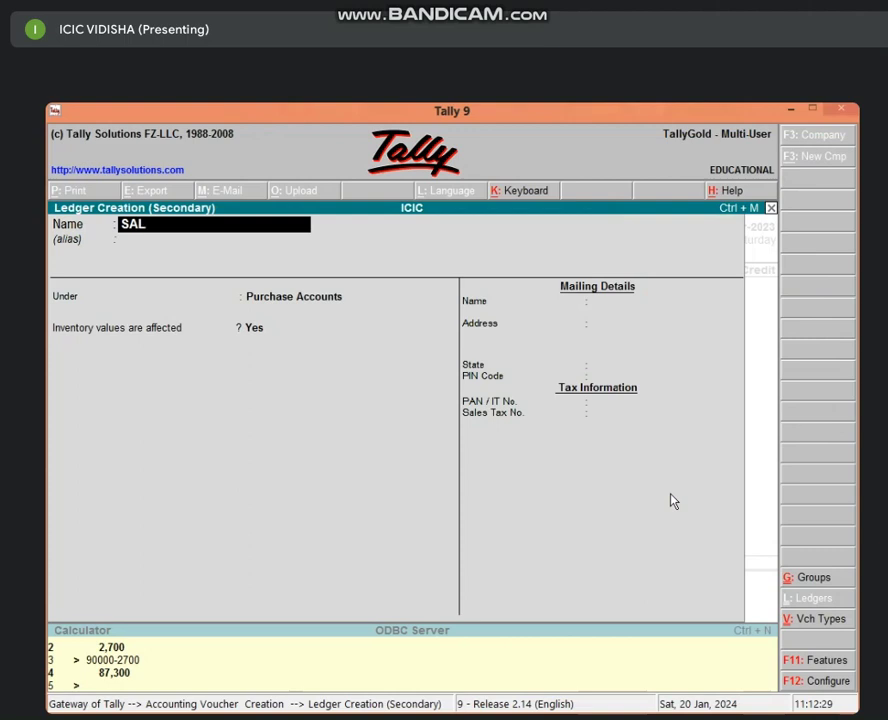
{"action": "type", "text": "ES A/C"}
{"action": "key", "text": "Return"}
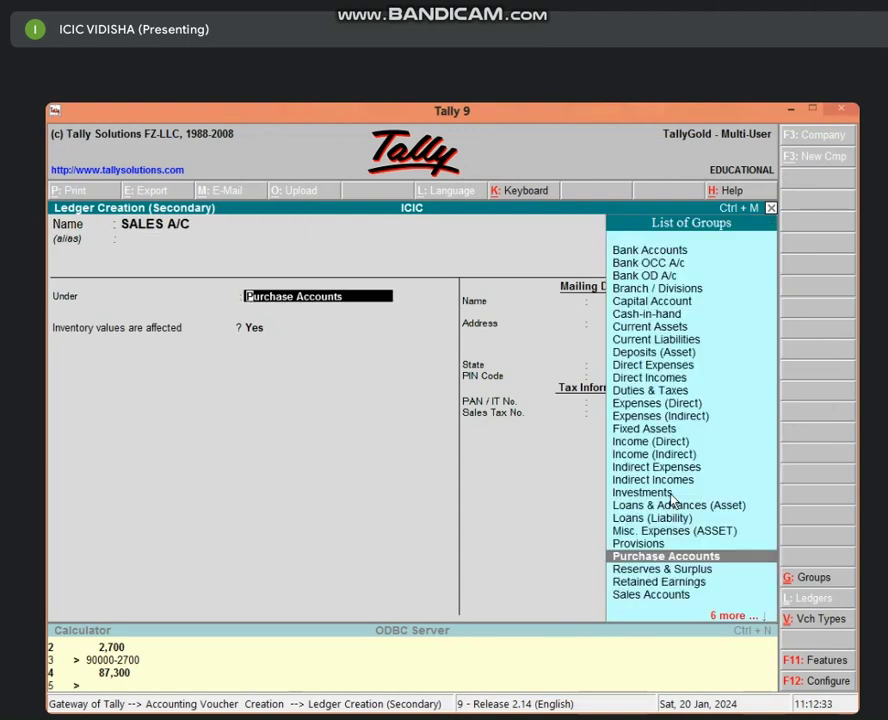
{"action": "type", "text": "SA"}
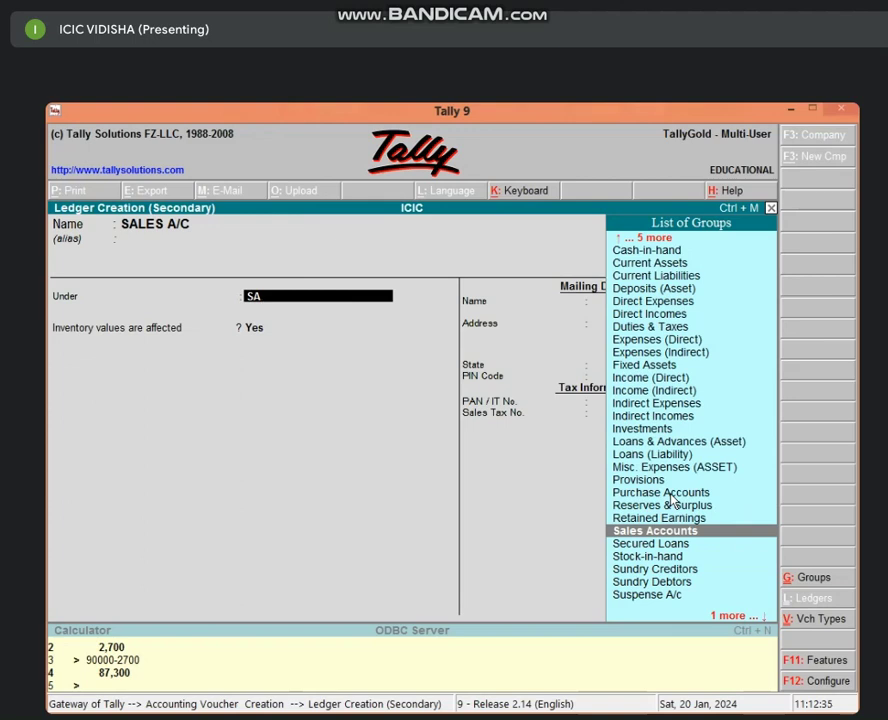
{"action": "key", "text": "Return"}
{"action": "key", "text": "Return"}
{"action": "key", "text": "Return"}
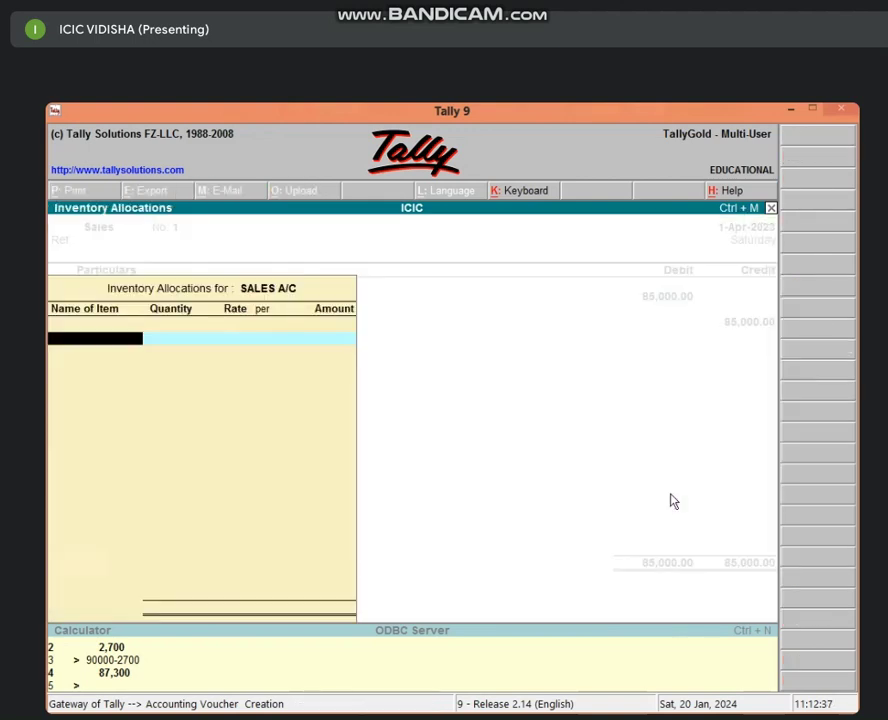
{"action": "key", "text": "Return"}
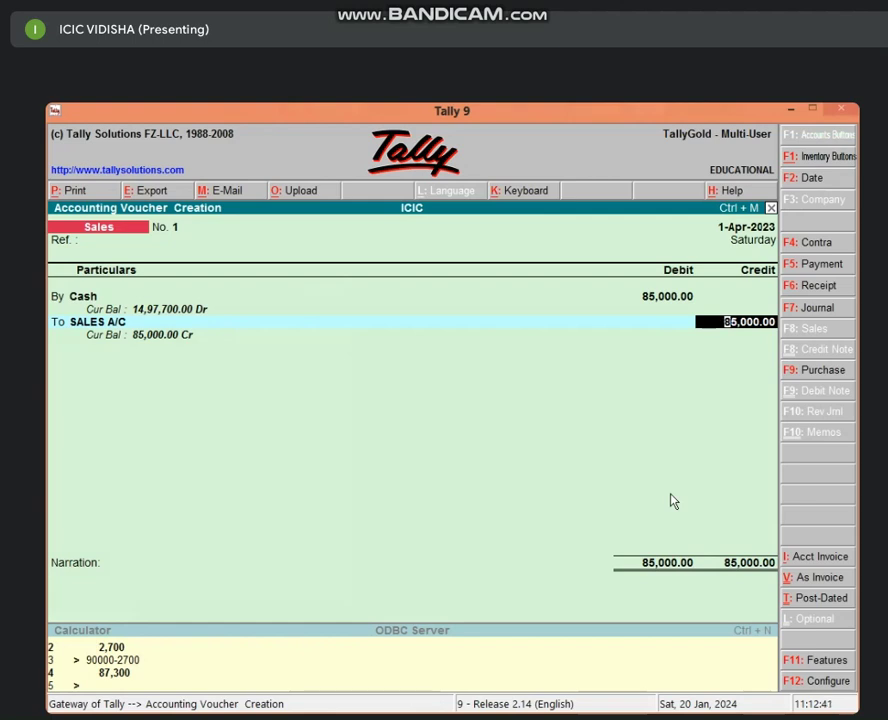
{"action": "key", "text": "Return"}
{"action": "key", "text": "Return"}
{"action": "key", "text": "Return"}
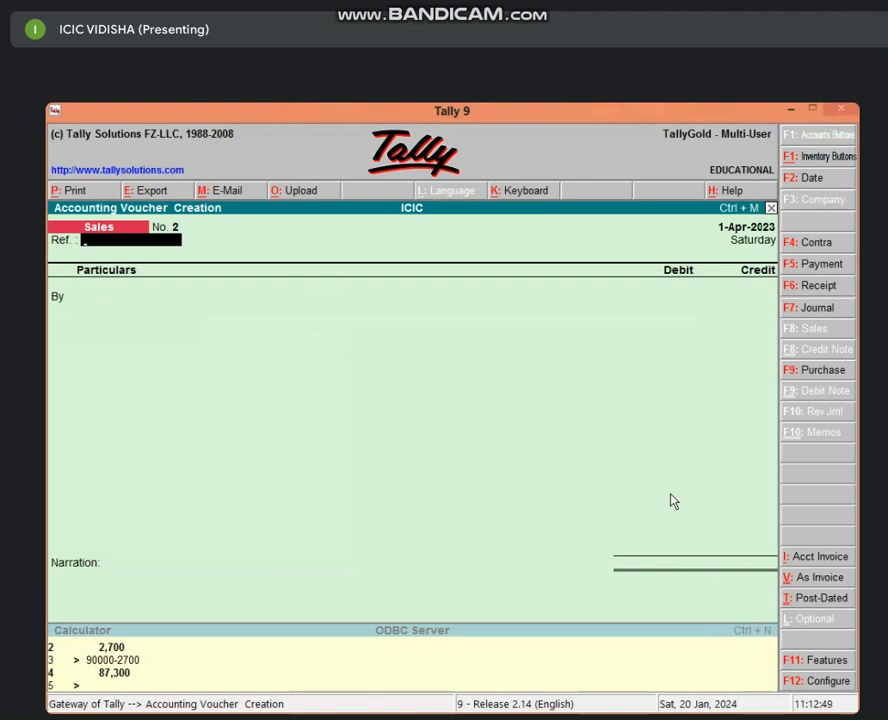
Create ledger CHEQUE IN HAND A/C under Cash-in-Hand as Sales No. 2's first line.
{"action": "key", "text": "Return"}
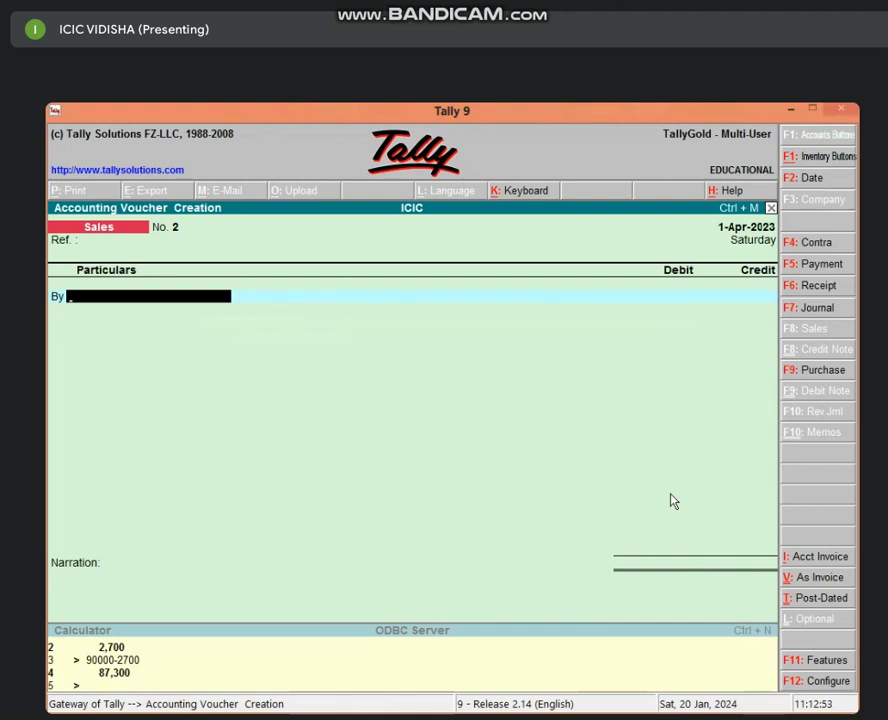
{"action": "key", "text": "alt+c"}
{"action": "type", "text": "CH"}
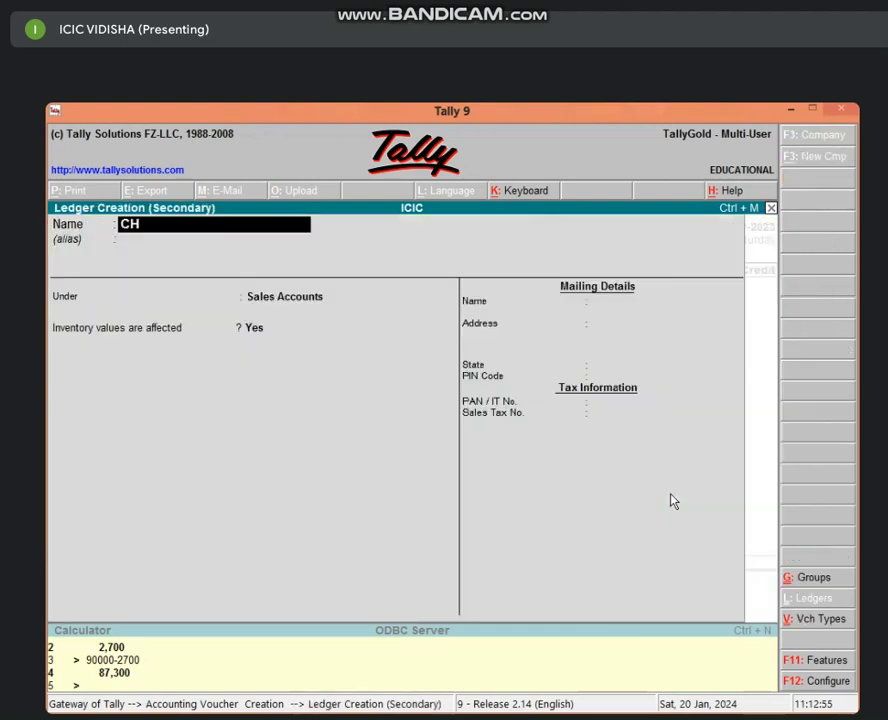
{"action": "type", "text": "EQUE IN HAND"}
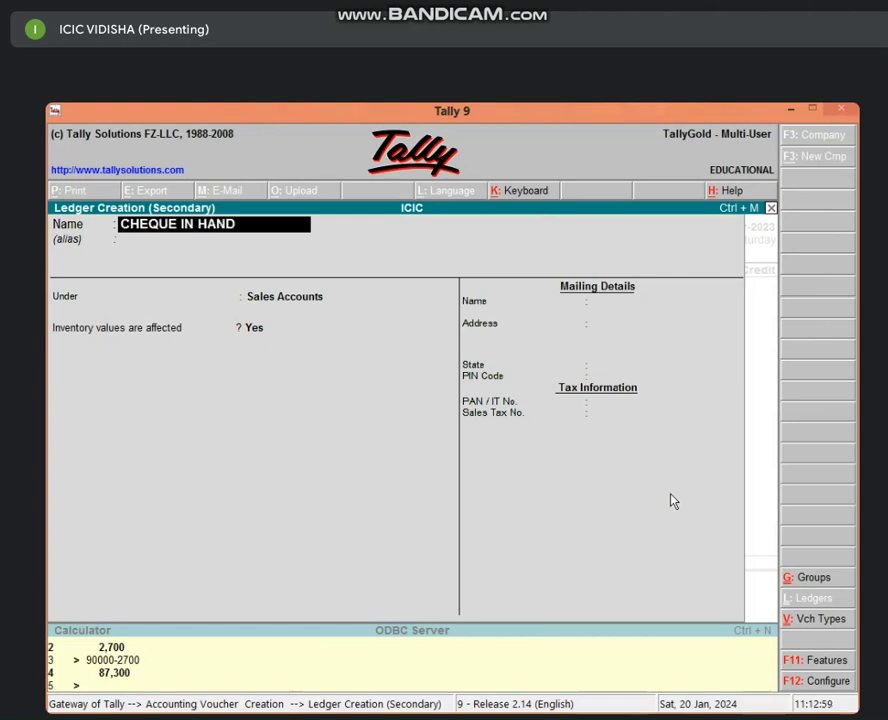
{"action": "type", "text": " A/C"}
{"action": "key", "text": "Return"}
{"action": "key", "text": "Return"}
{"action": "type", "text": "CAS"}
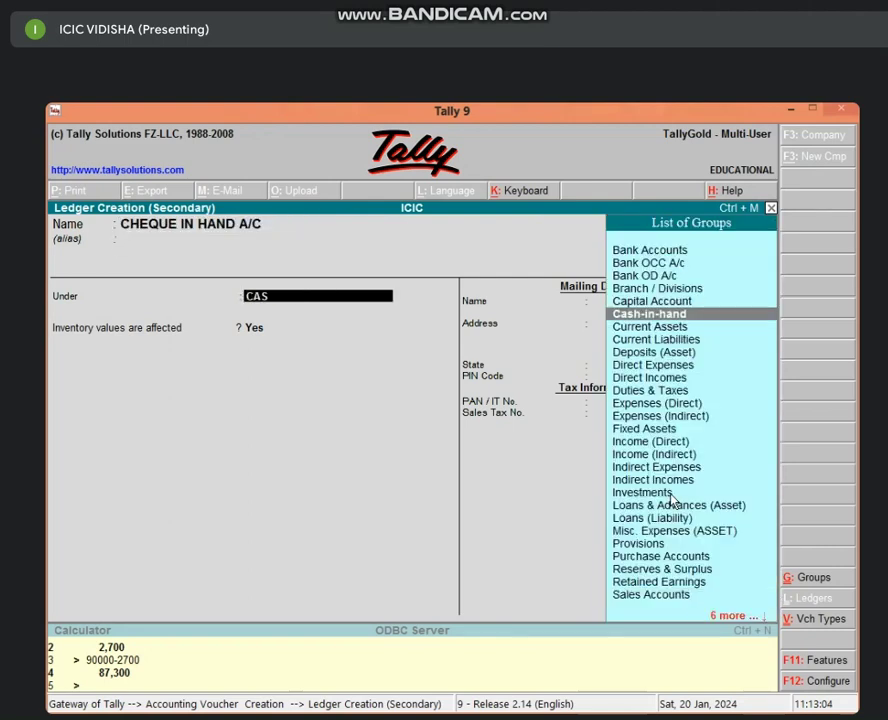
{"action": "key", "text": "Return"}
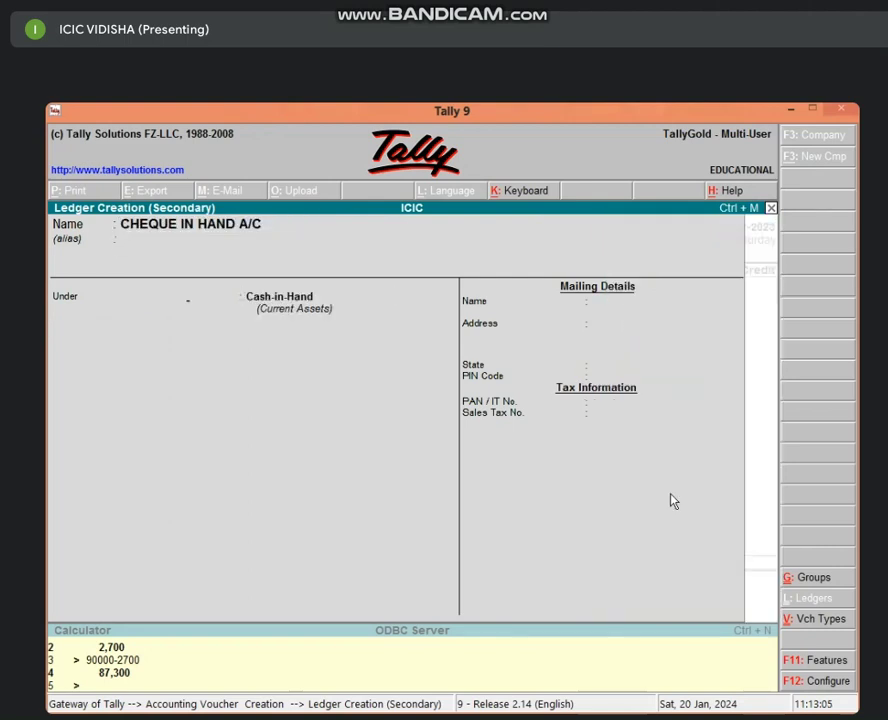
{"action": "key", "text": "Return"}
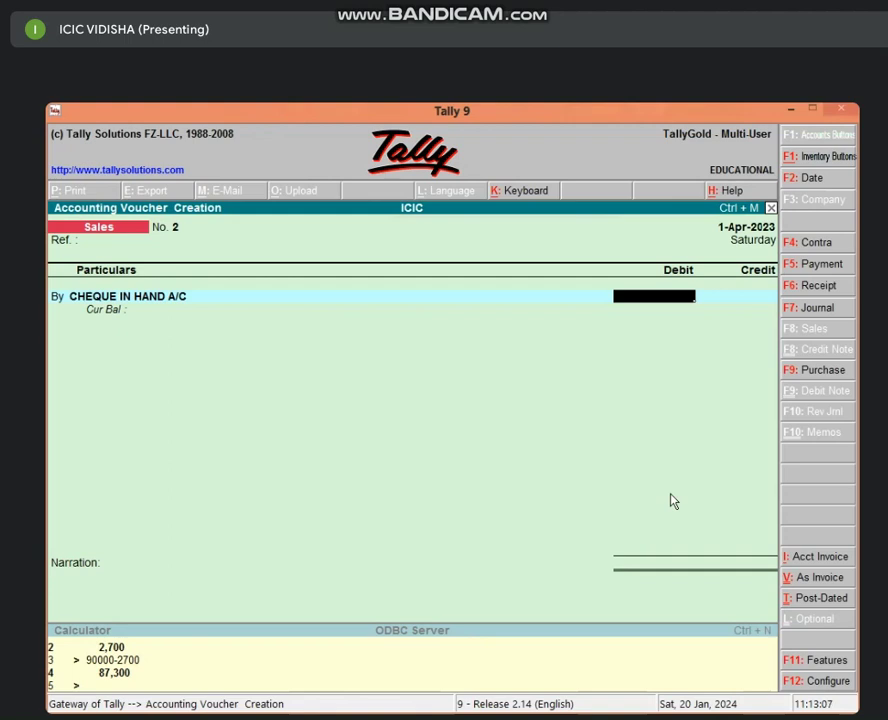
Debit CHEQUE IN HAND A/C 75,000 and credit SALES A/C 75,000, skipping inventory allocations and narration.
{"action": "type", "text": "75000"}
{"action": "key", "text": "Return"}
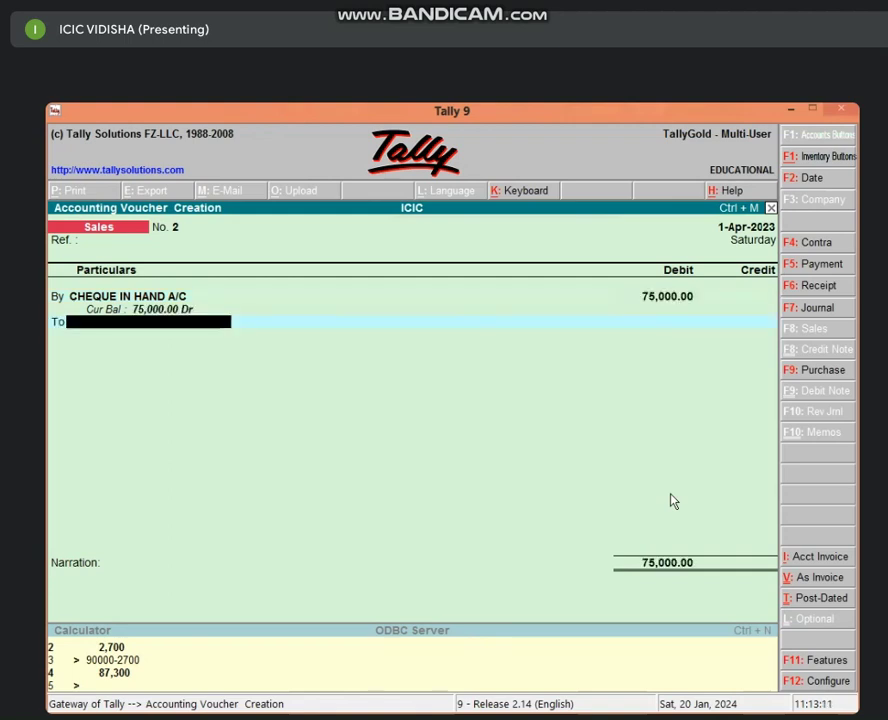
{"action": "type", "text": "SA"}
{"action": "key", "text": "Return"}
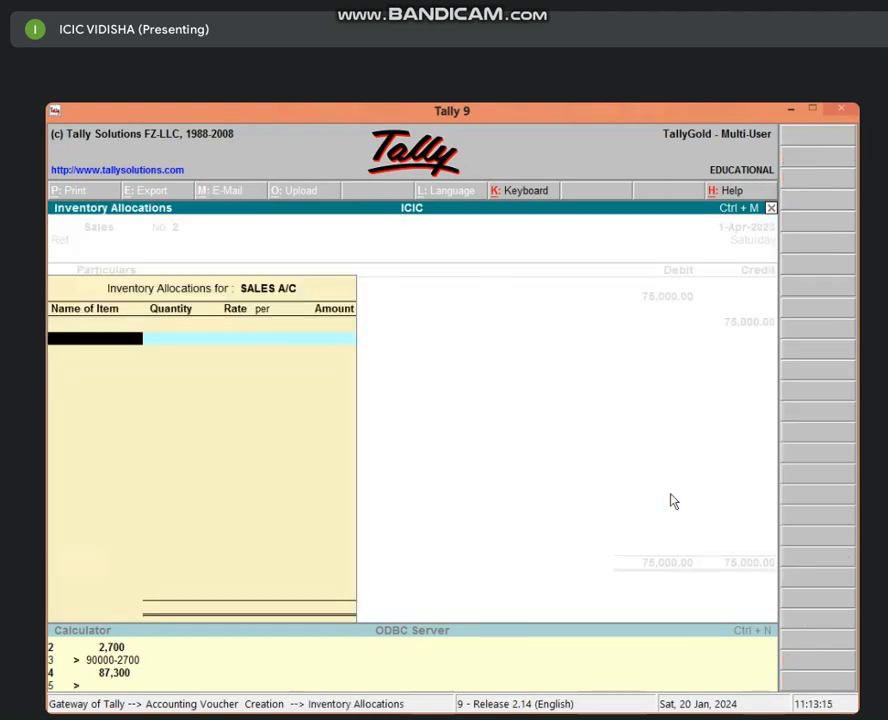
{"action": "key", "text": "Escape"}
{"action": "key", "text": "Return"}
{"action": "key", "text": "Return"}
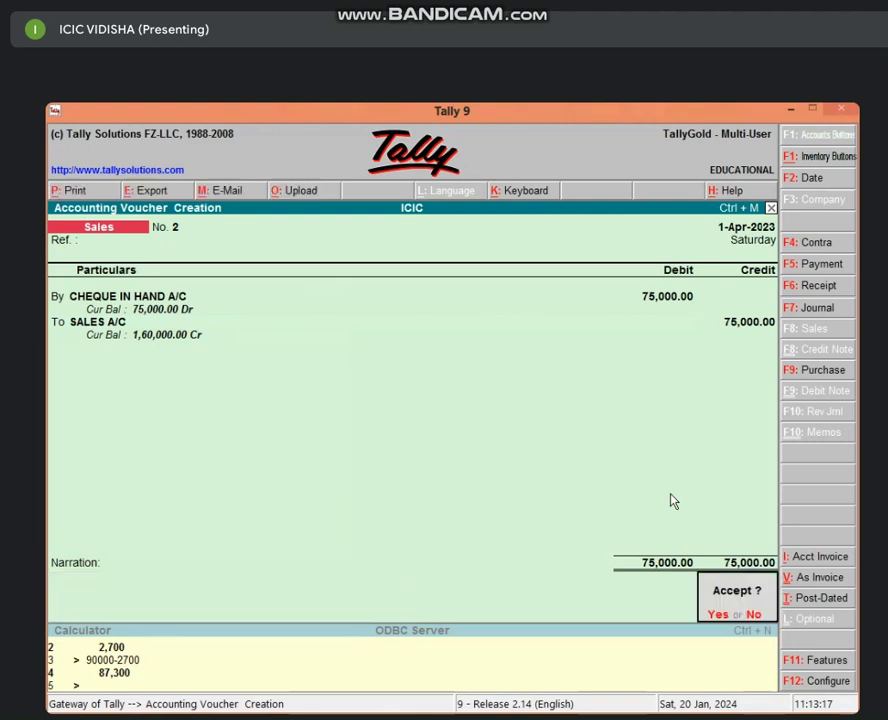
{"action": "key", "text": "Return"}
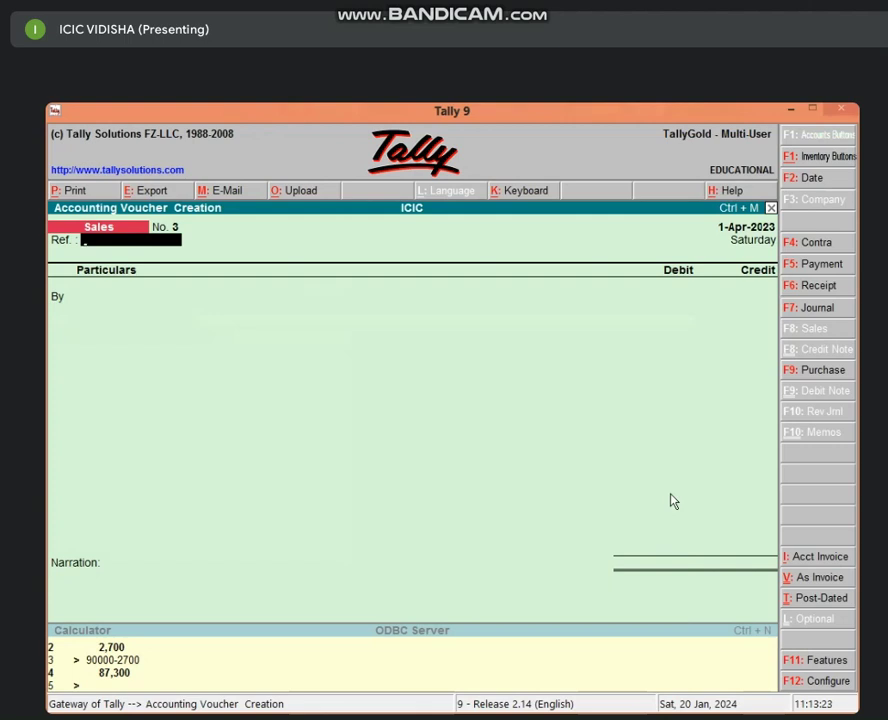
Record Purchase No. 2 in voucher format: Cash credited 85,000, PURCHASE A/C debited 85,000.
{"action": "key", "text": "F9"}
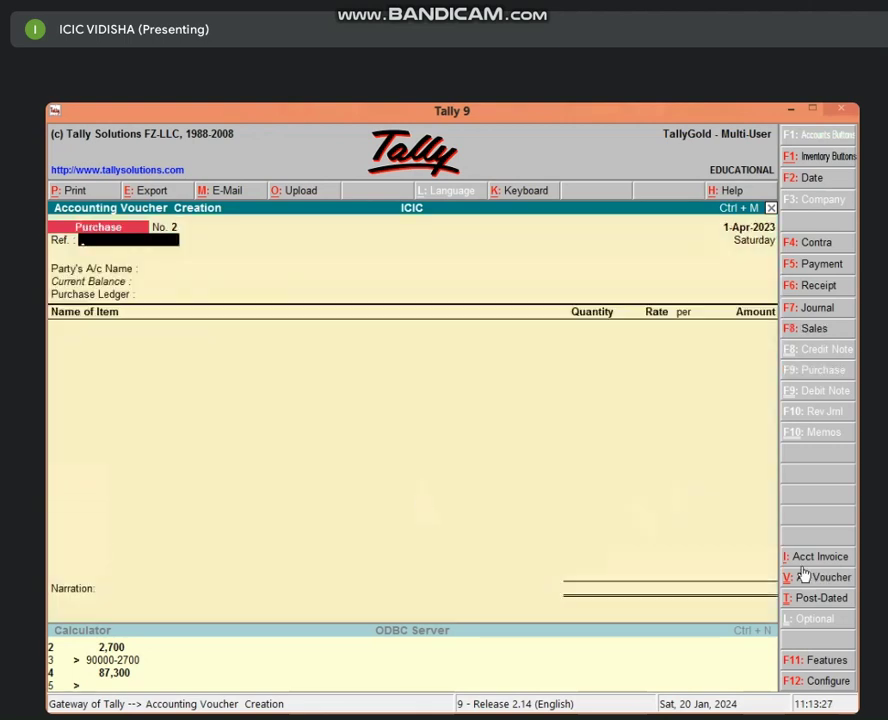
{"action": "left_click", "coordinate": [828, 583]}
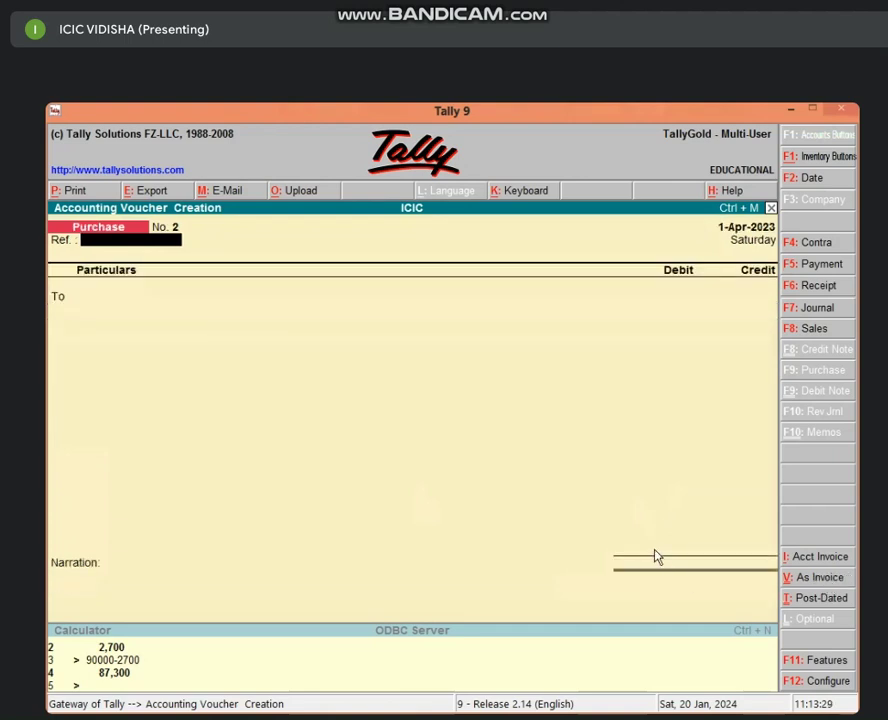
{"action": "key", "text": "Return"}
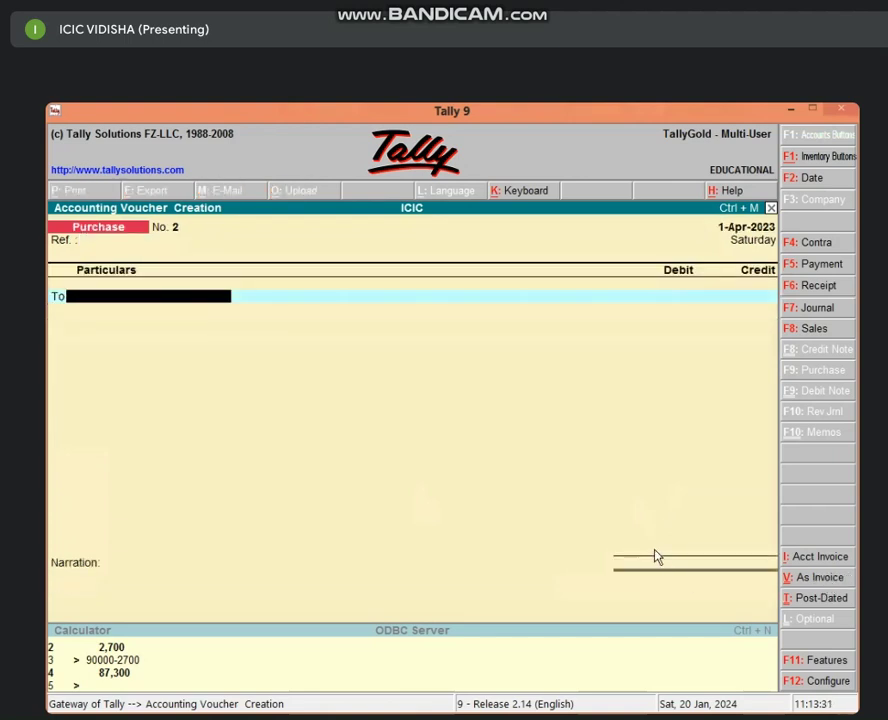
{"action": "type", "text": "CAS"}
{"action": "key", "text": "Return"}
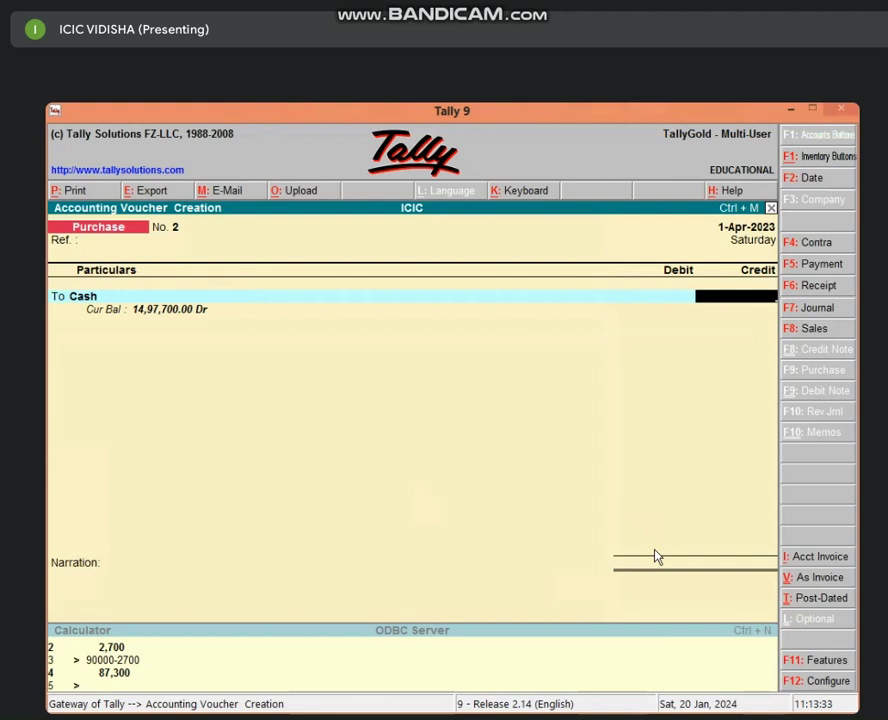
{"action": "type", "text": "85000"}
{"action": "key", "text": "Return"}
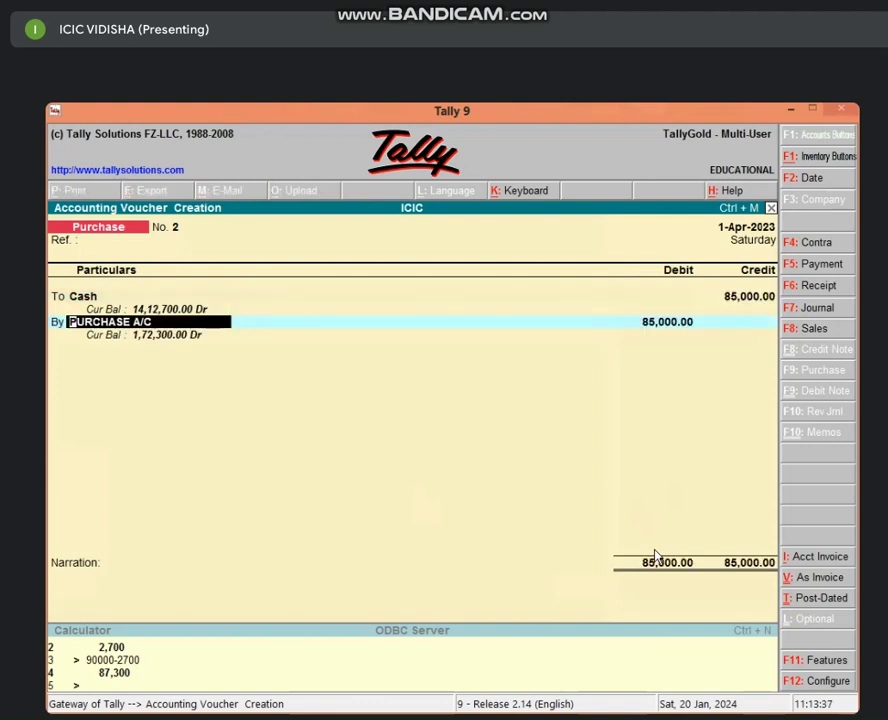
{"action": "key", "text": "Return"}
{"action": "key", "text": "Return"}
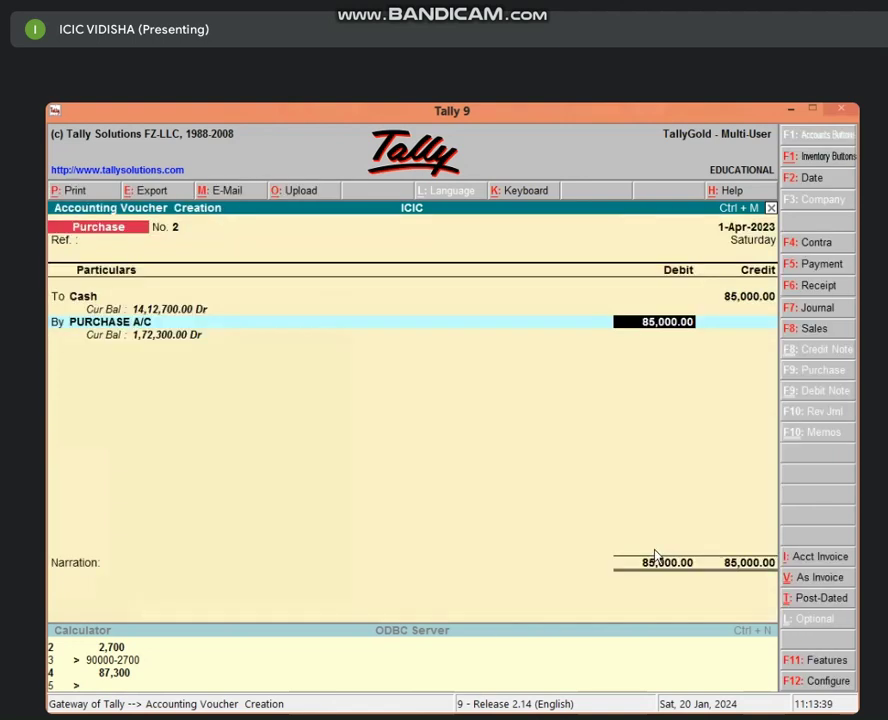
{"action": "key", "text": "Return"}
{"action": "key", "text": "Return"}
{"action": "key", "text": "Return"}
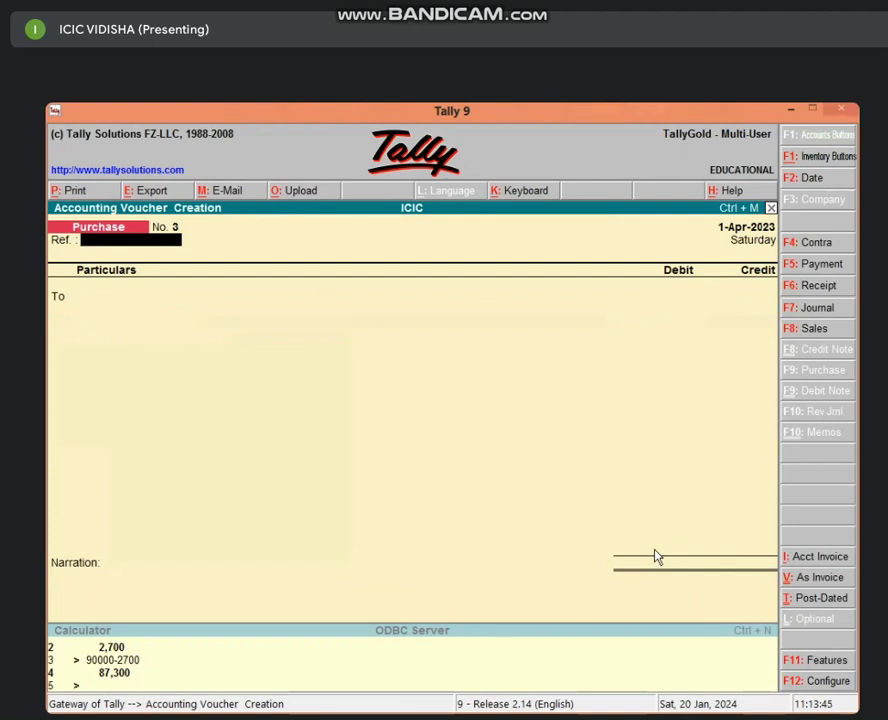
{"action": "key", "text": "F6"}
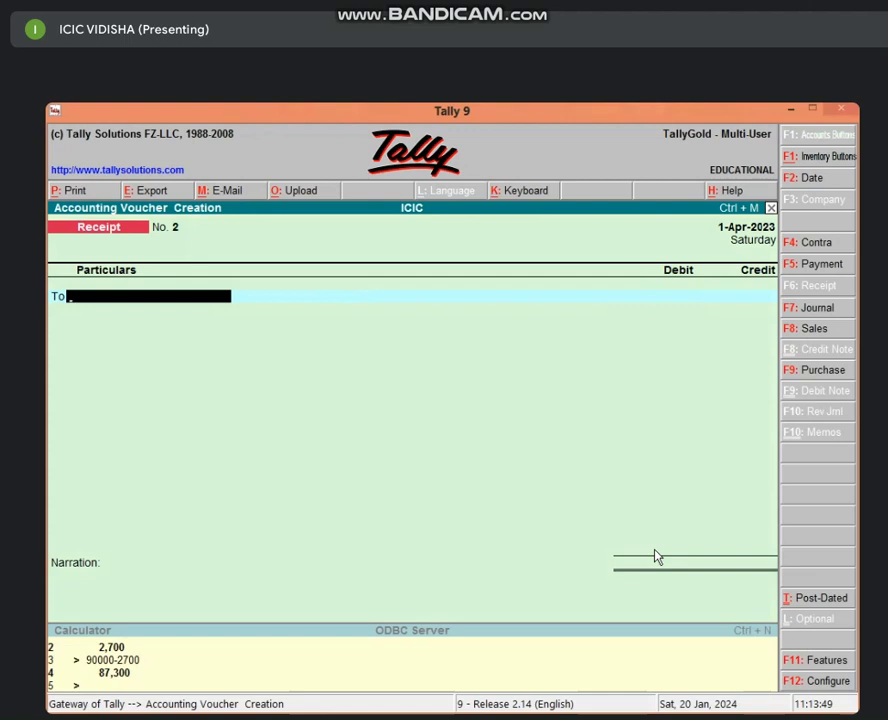
Create a COMMISSION A/C ledger under Indirect Incomes for the receipt's credit line.
{"action": "key", "text": "alt+c"}
{"action": "type", "text": "C"}
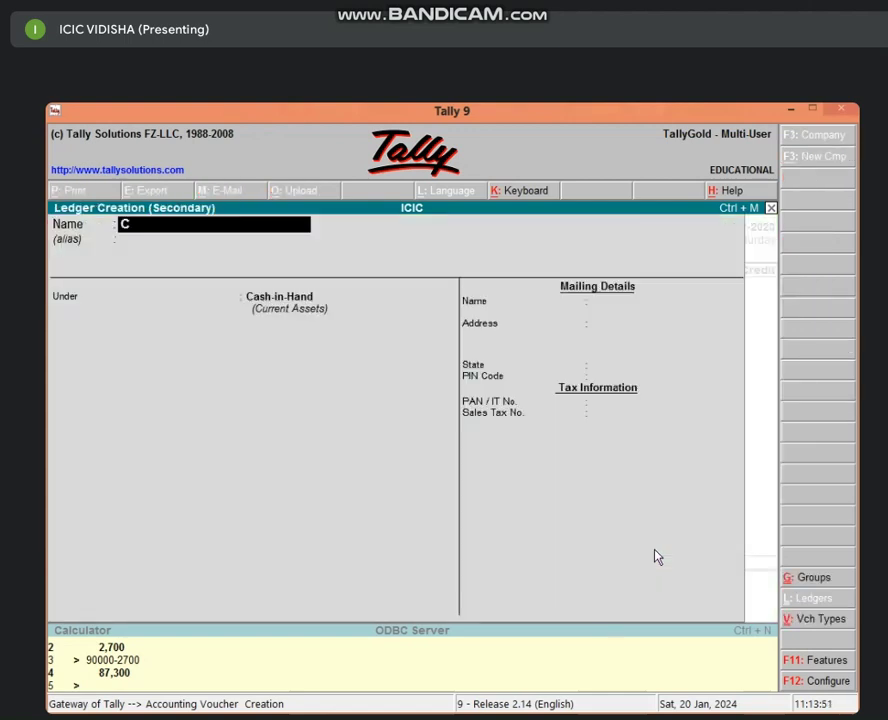
{"action": "type", "text": "OMMISSI"}
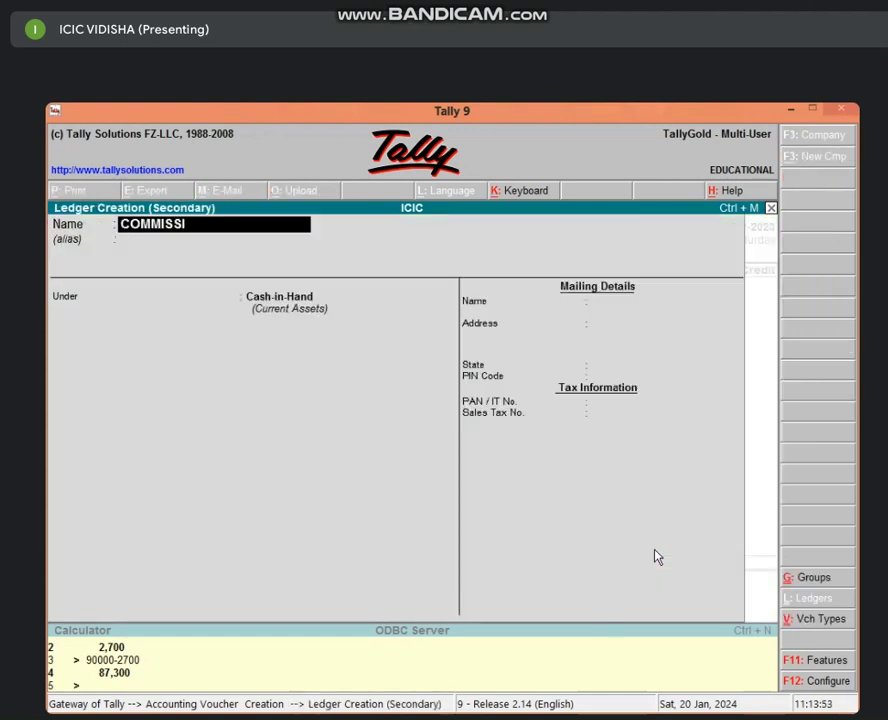
{"action": "type", "text": "ON A/C"}
{"action": "key", "text": "Return"}
{"action": "key", "text": "Return"}
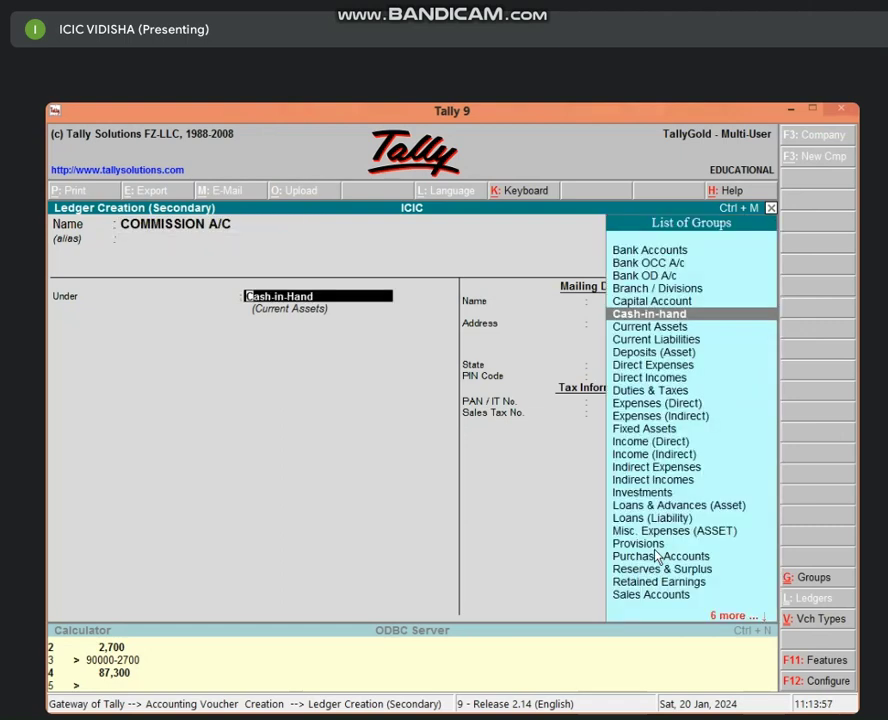
{"action": "type", "text": "IND"}
{"action": "key", "text": "Down"}
{"action": "key", "text": "Down"}
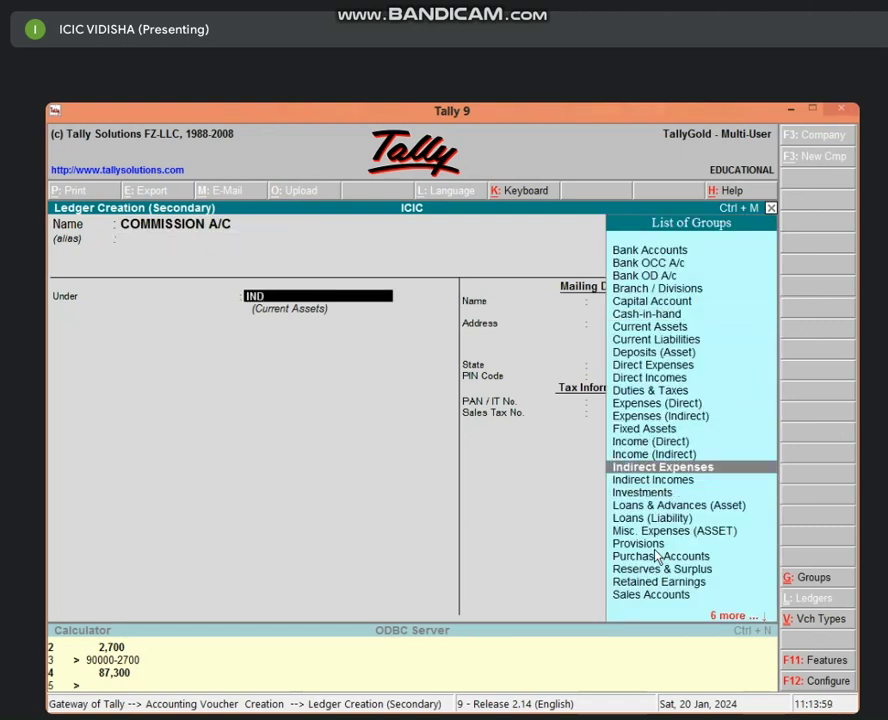
{"action": "key", "text": "Return"}
{"action": "key", "text": "Return"}
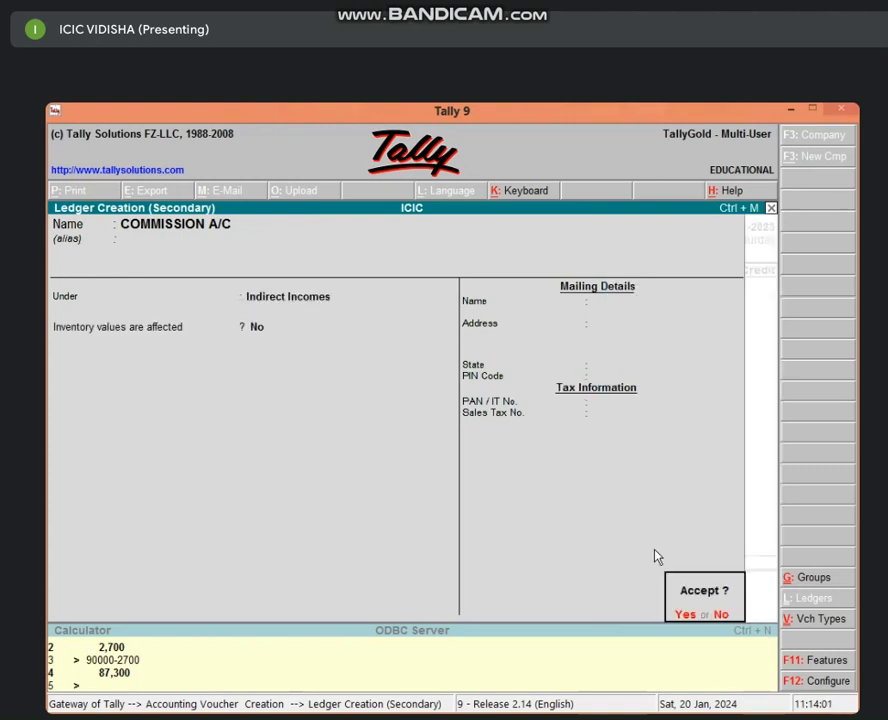
{"action": "key", "text": "Return"}
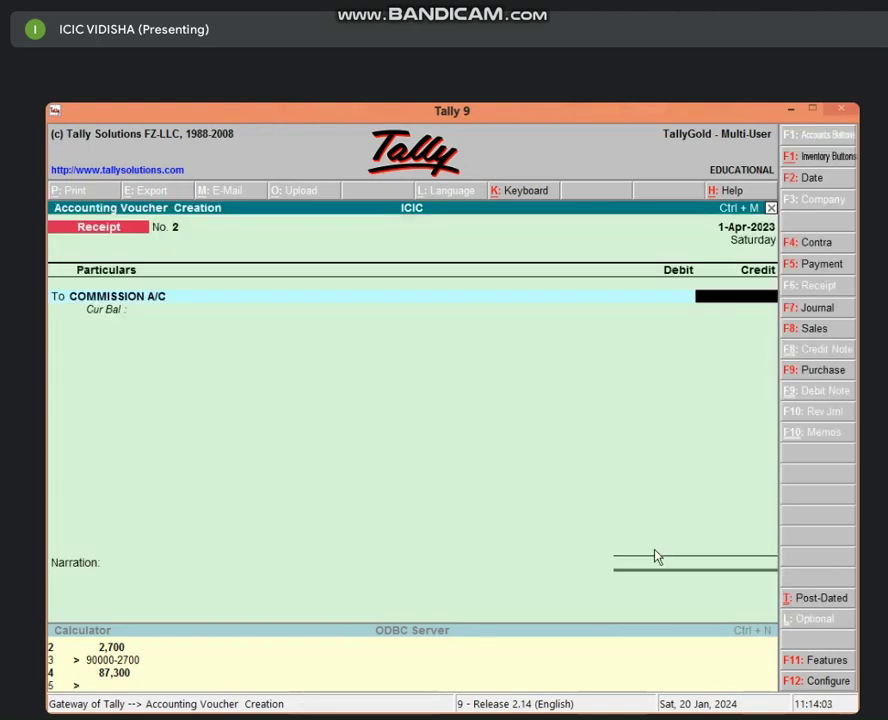
Credit COMMISSION A/C 20,000, debit Cash 20,000 and skip the narration.
{"action": "type", "text": "20000"}
{"action": "key", "text": "Return"}
{"action": "key", "text": "Return"}
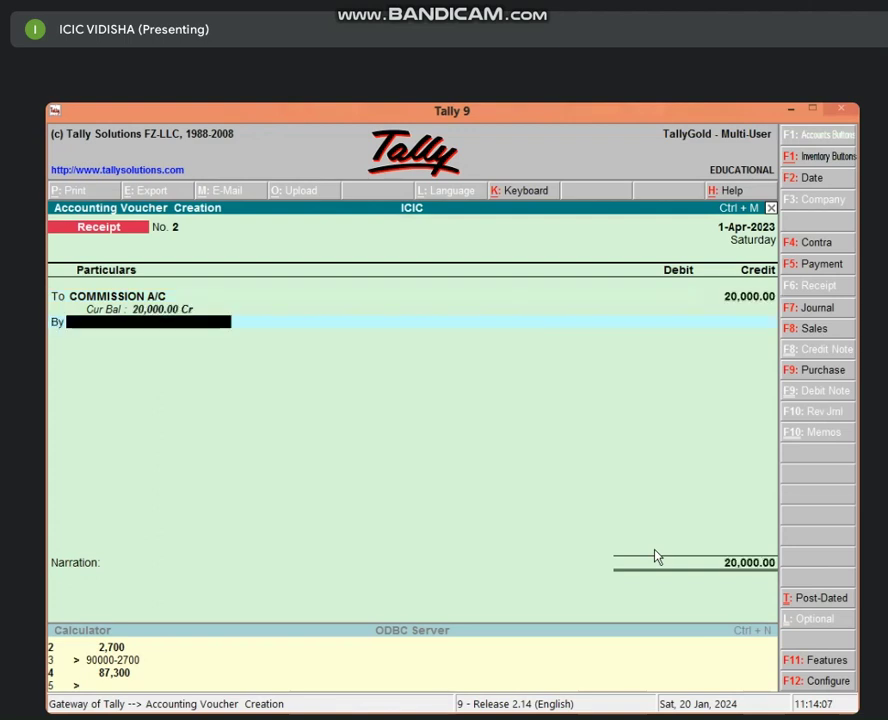
{"action": "type", "text": "Cas"}
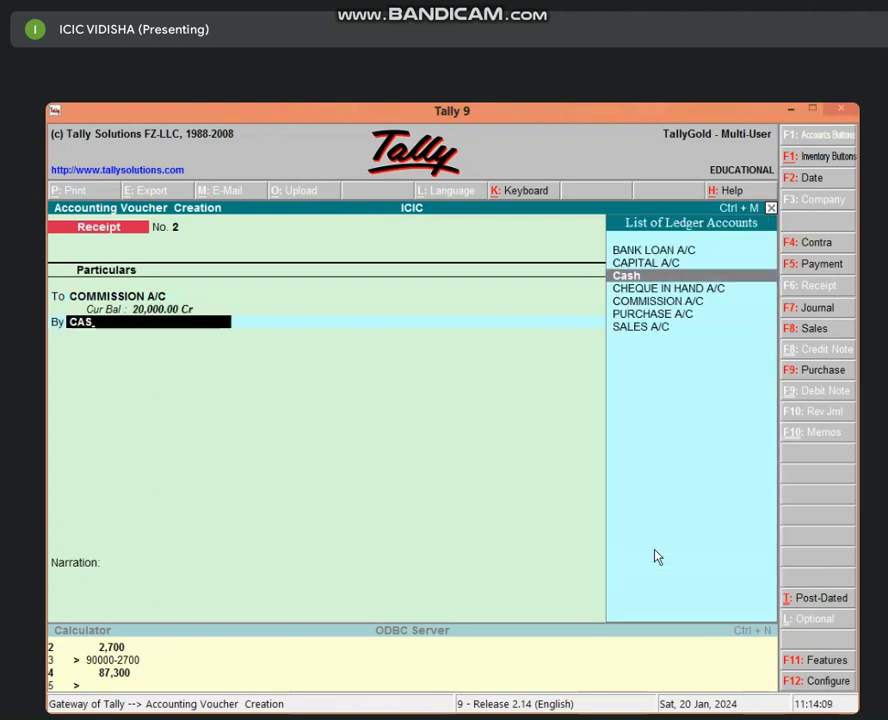
{"action": "key", "text": "Return"}
{"action": "key", "text": "Return"}
{"action": "key", "text": "Return"}
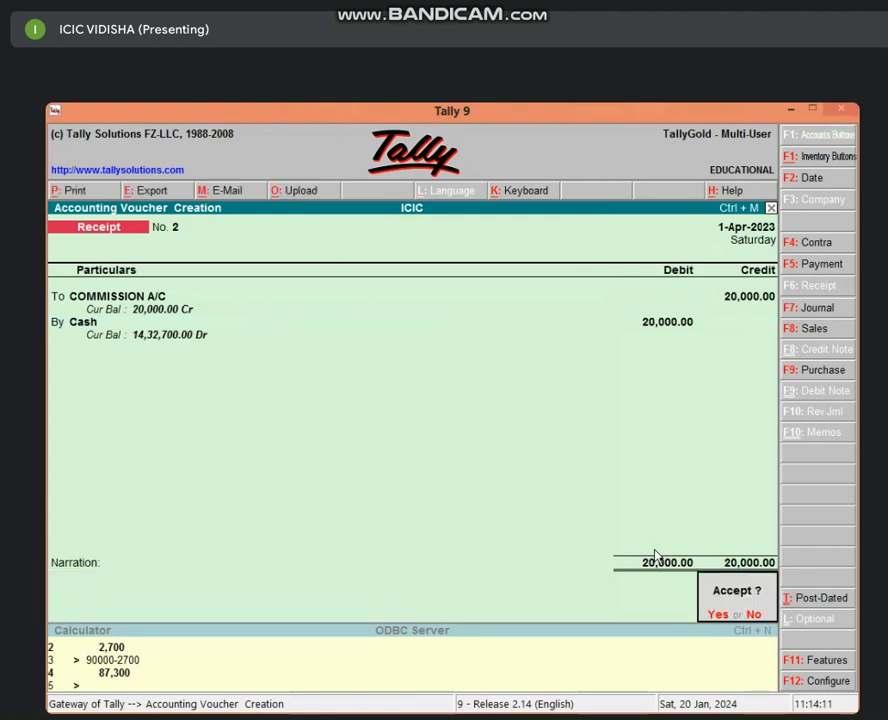
{"action": "key", "text": "Return"}
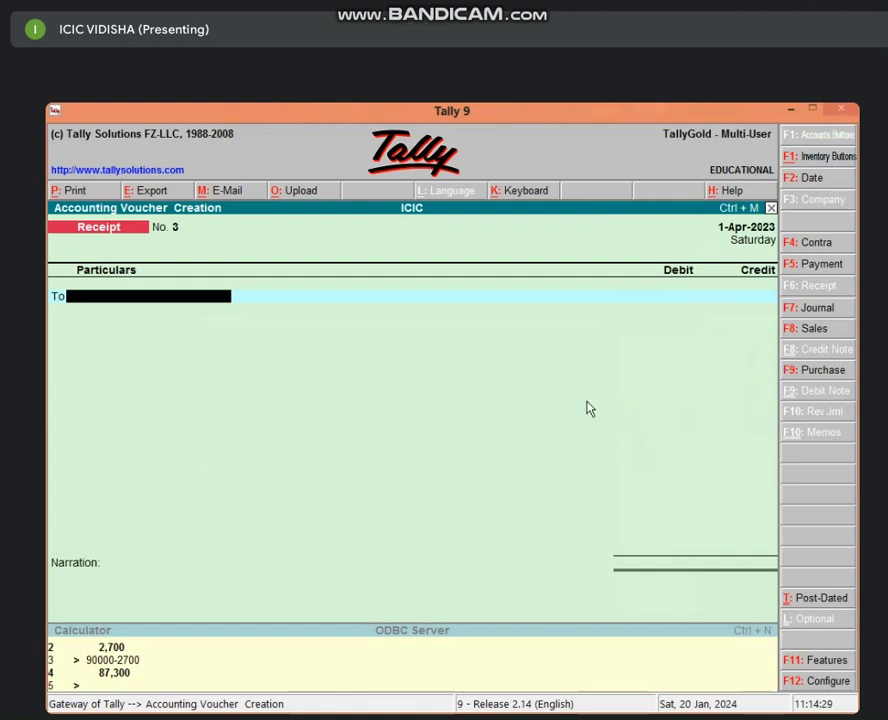
Enable Debit/Credit Notes with invoice mode for both credit and debit notes, leaving budgets off.
{"action": "key", "text": "F11"}
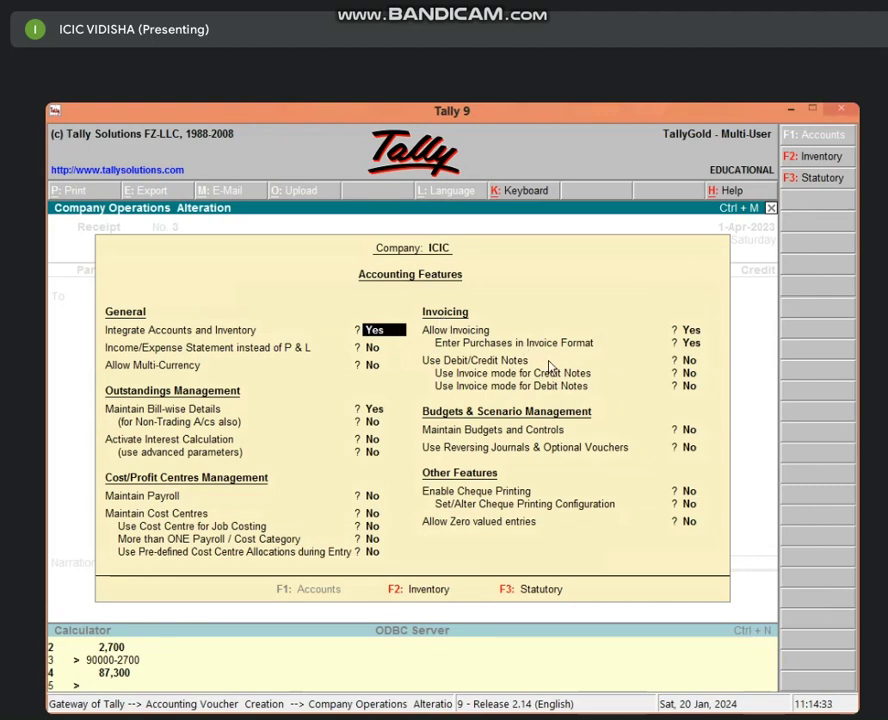
{"action": "left_click", "coordinate": [700, 361]}
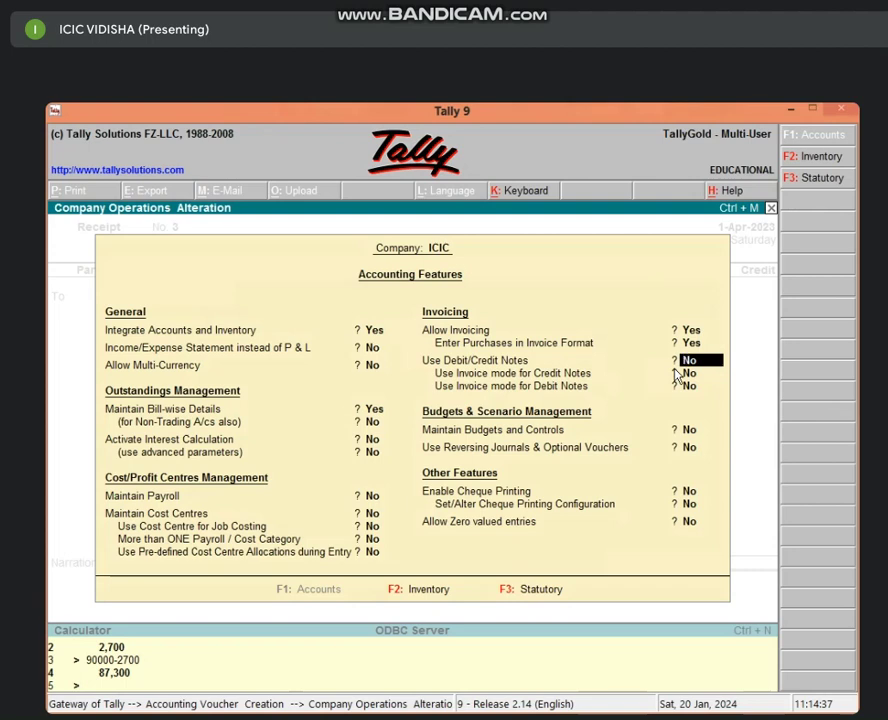
{"action": "type", "text": "yyy"}
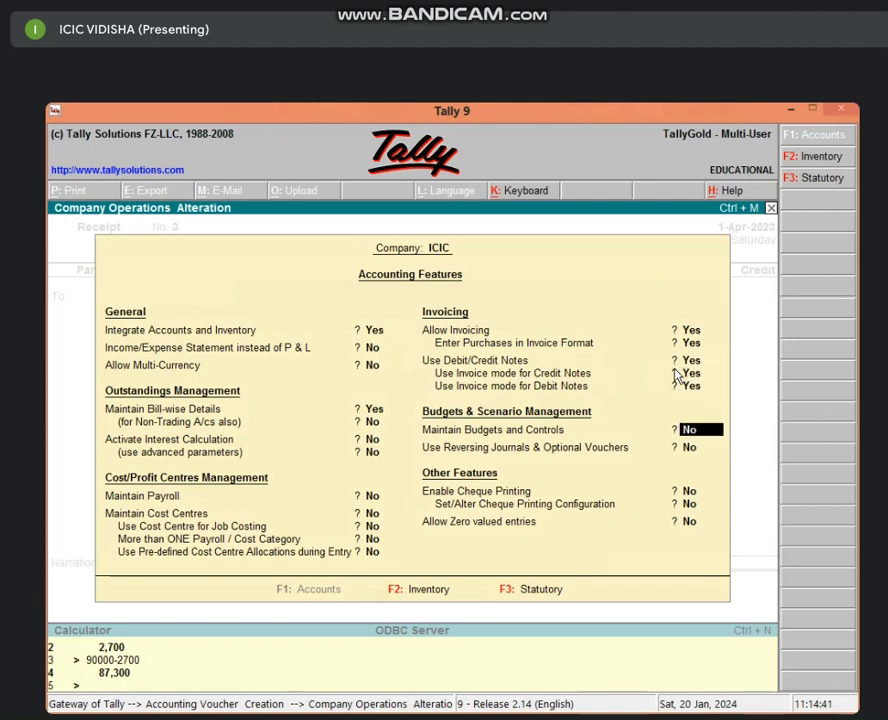
{"action": "key", "text": "Return"}
{"action": "key", "text": "Return"}
{"action": "key", "text": "Return"}
{"action": "key", "text": "Return"}
{"action": "key", "text": "y"}
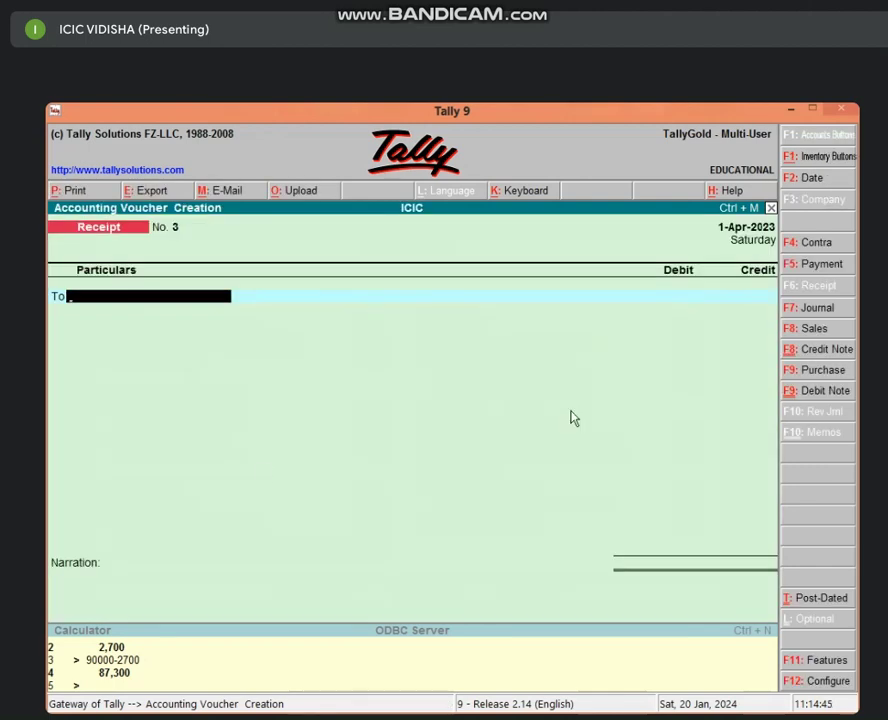
Start Debit Note No. 1 and debit Cash 30,000.
{"action": "left_click", "coordinate": [808, 391]}
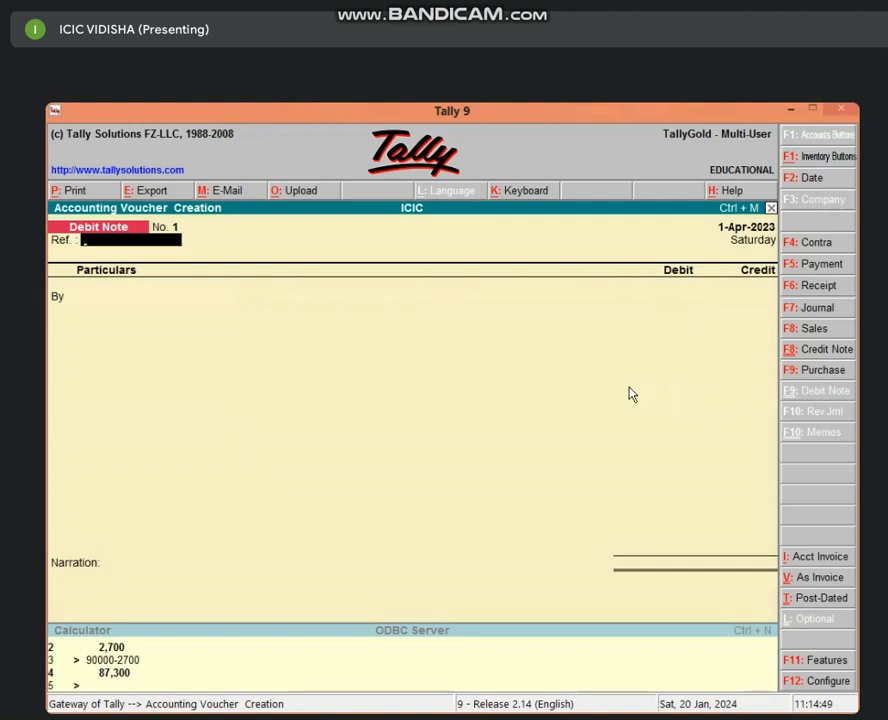
{"action": "key", "text": "Return"}
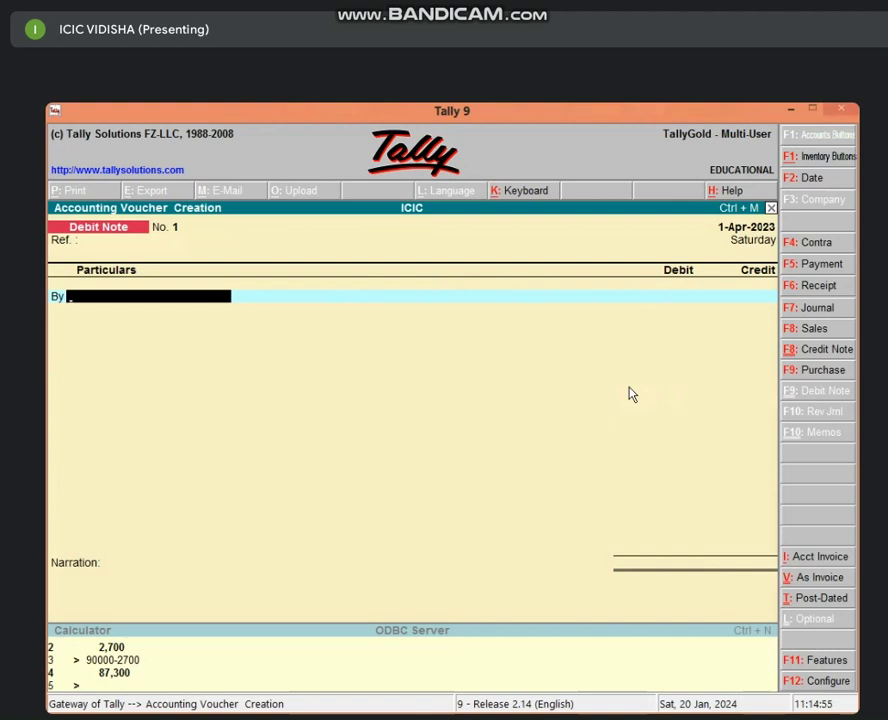
{"action": "type", "text": "CAS"}
{"action": "key", "text": "Return"}
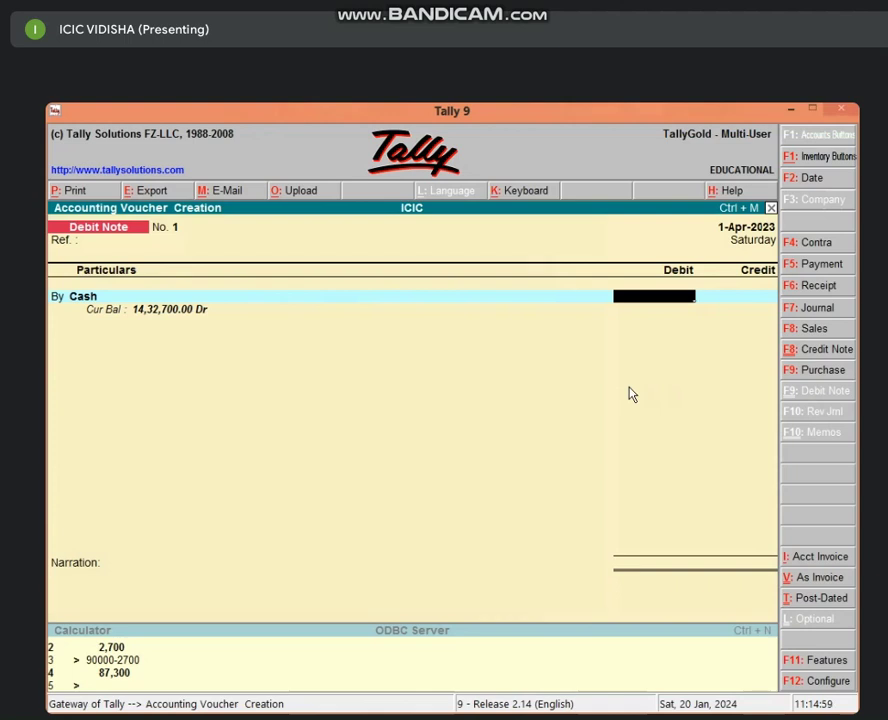
{"action": "type", "text": "30000"}
{"action": "key", "text": "Return"}
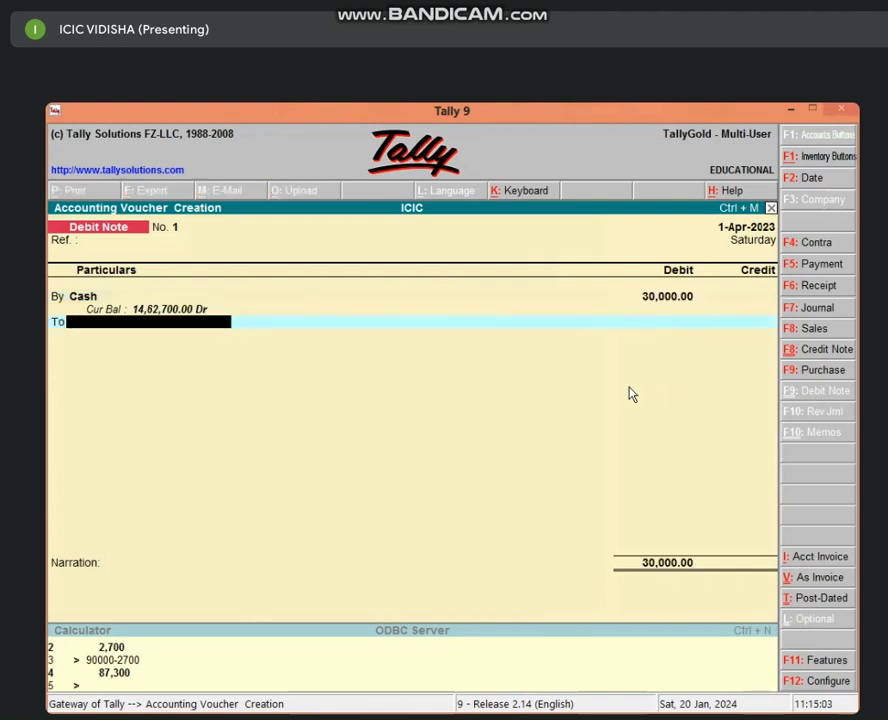
Create PURCHASE RETURN A/C under Purchase Accounts and credit it 30,000, skipping the narration.
{"action": "key", "text": "alt+c"}
{"action": "type", "text": "PURC"}
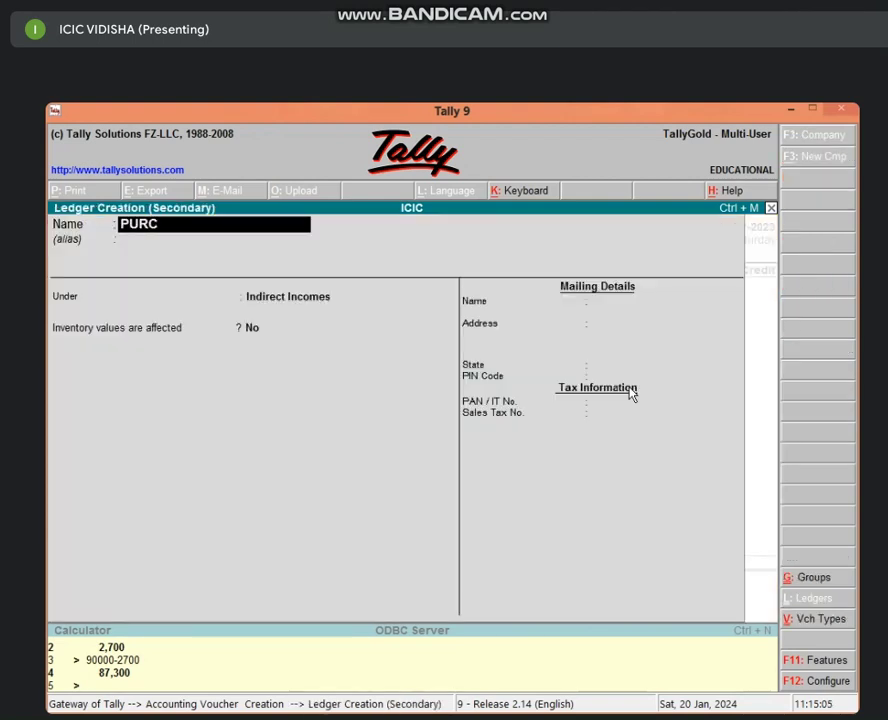
{"action": "type", "text": "HASE RETURN A"}
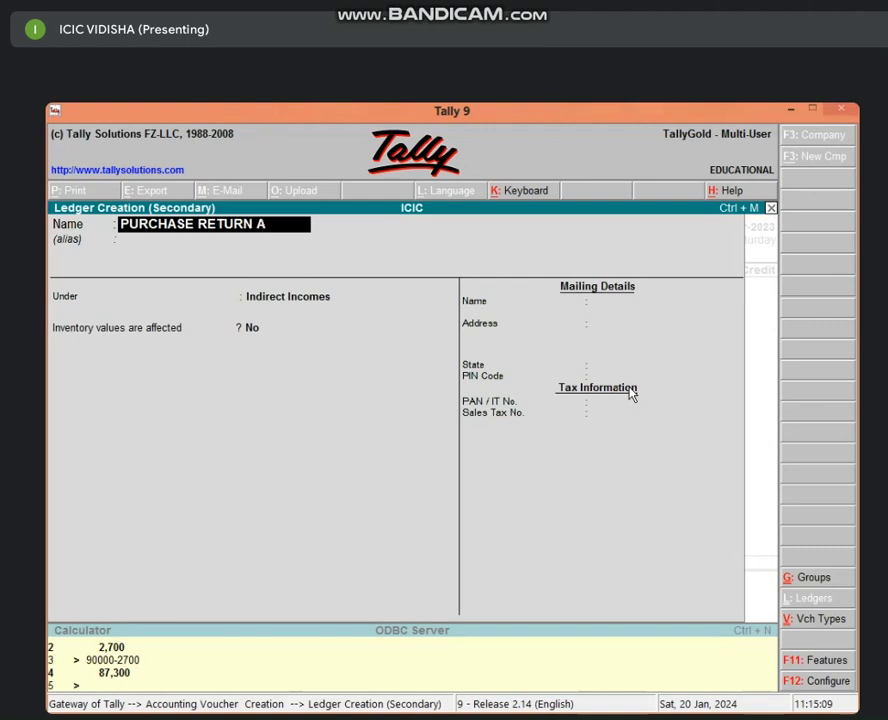
{"action": "type", "text": "/C"}
{"action": "key", "text": "Return"}
{"action": "key", "text": "Return"}
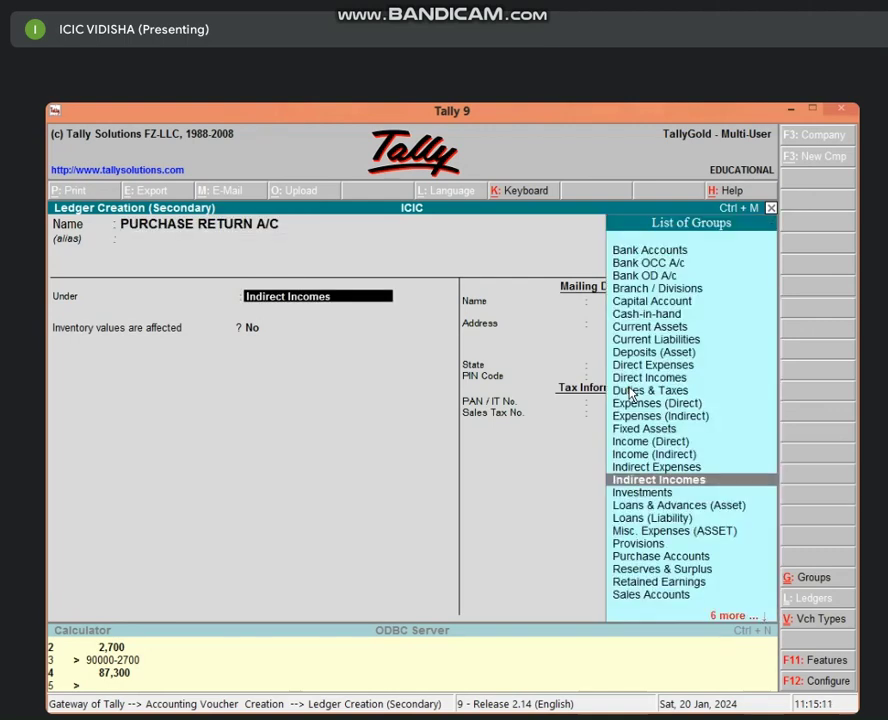
{"action": "type", "text": "PUR"}
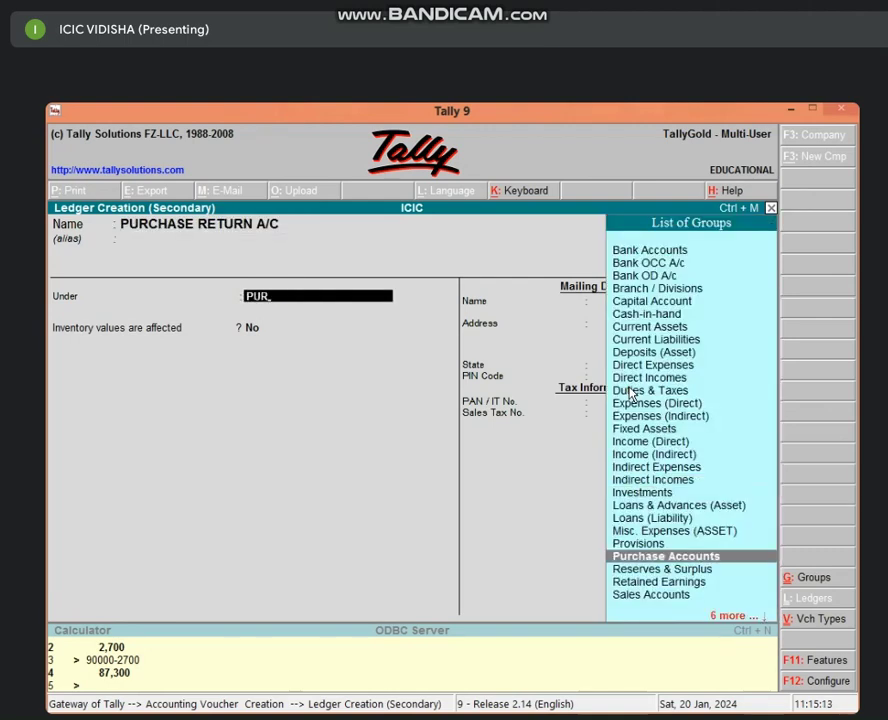
{"action": "key", "text": "Return"}
{"action": "key", "text": "Return"}
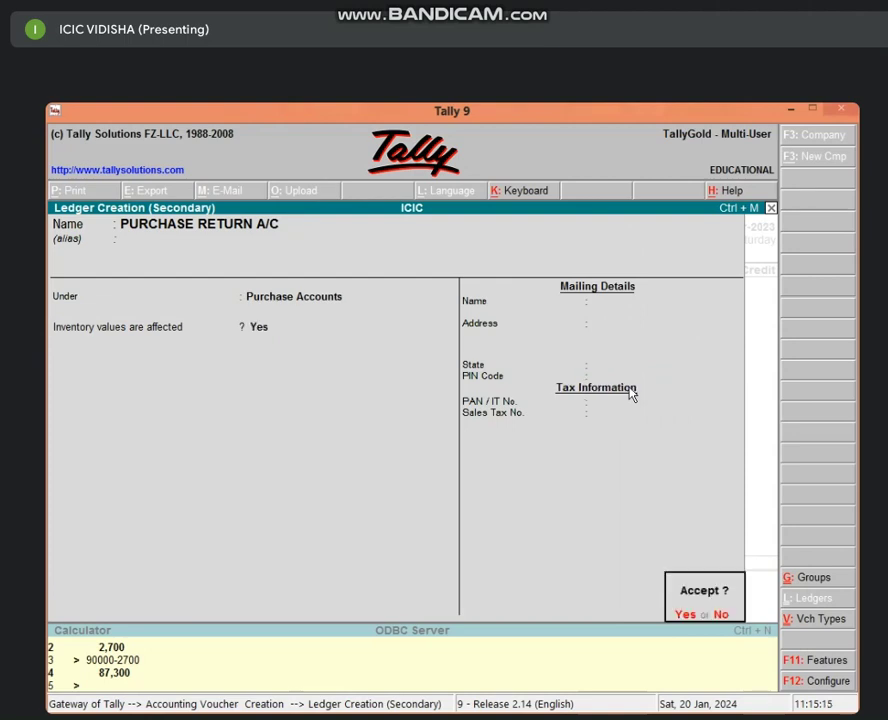
{"action": "key", "text": "Return"}
{"action": "key", "text": "Return"}
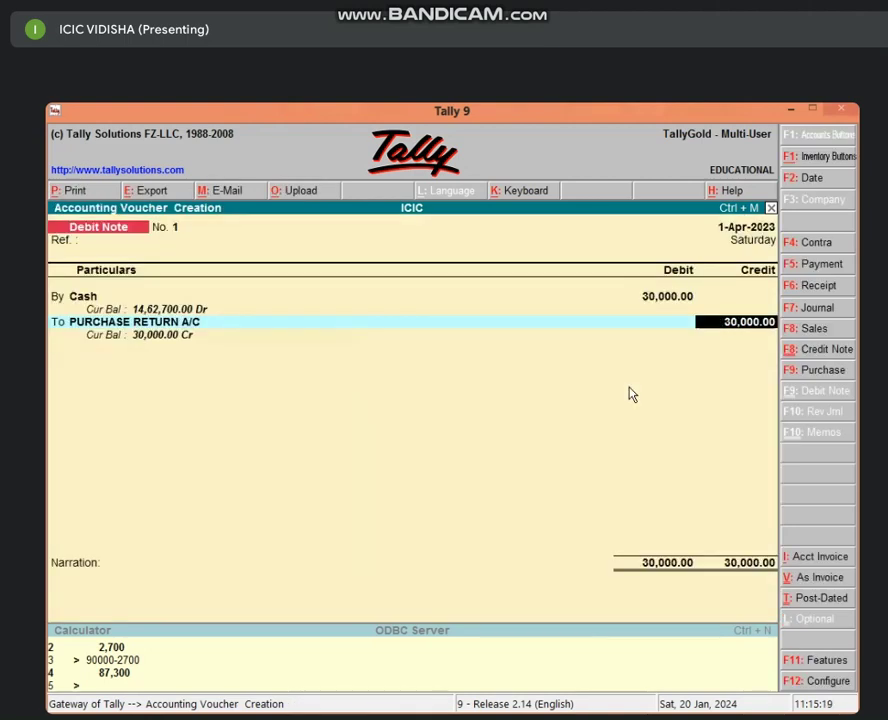
{"action": "key", "text": "Return"}
{"action": "key", "text": "Return"}
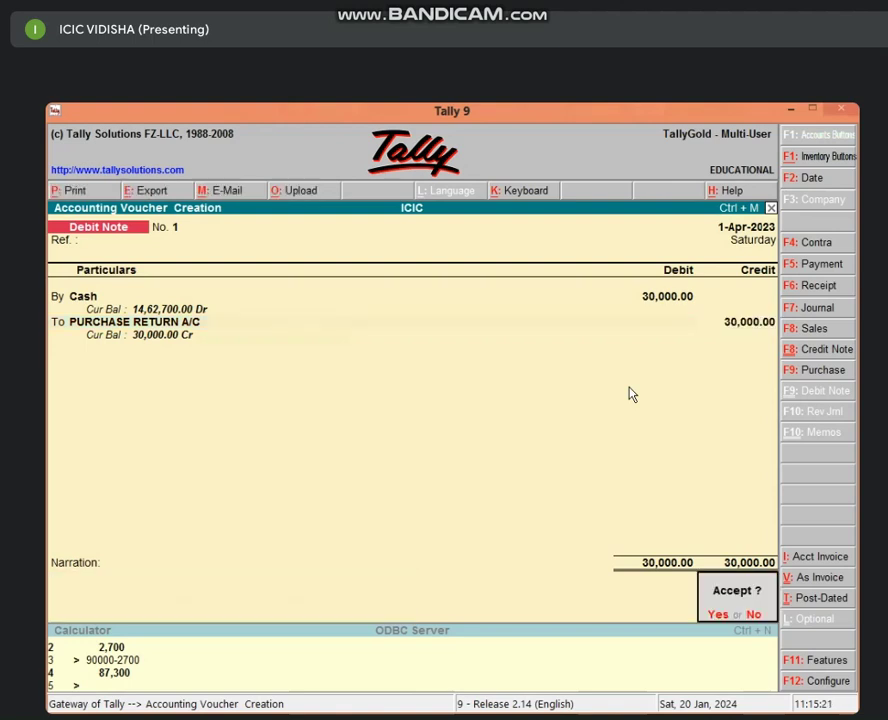
{"action": "key", "text": "Return"}
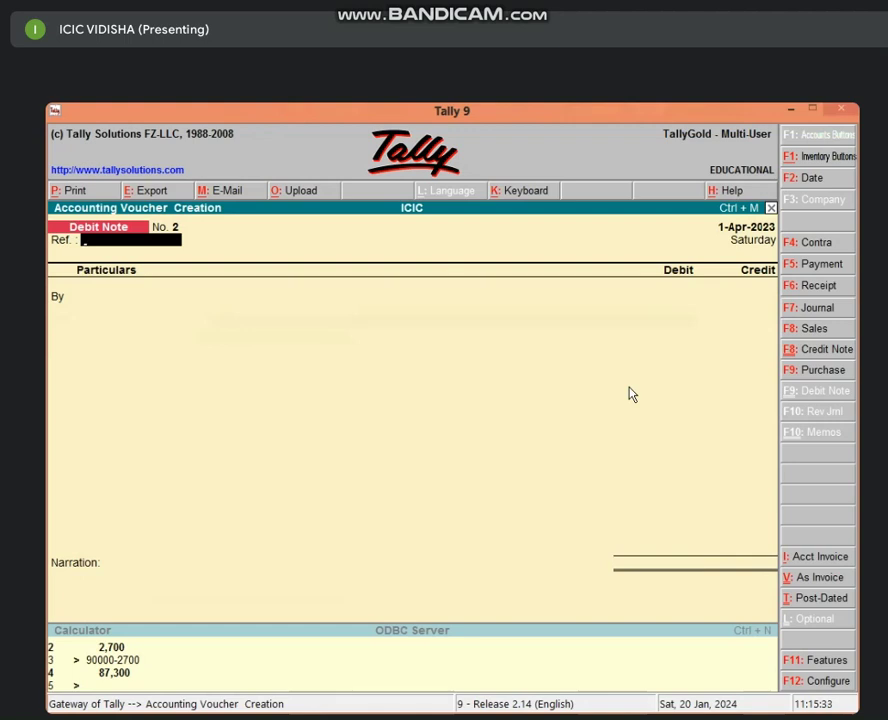
In a journal voucher, debit a new FURNITURE A/C ledger under Fixed Assets 50,000.
{"action": "key", "text": "F7"}
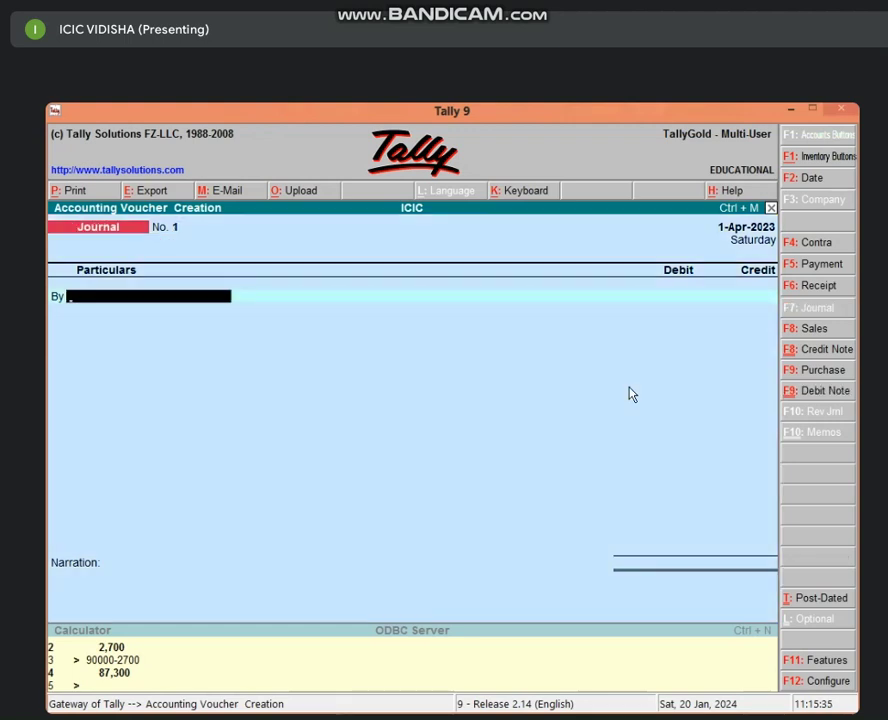
{"action": "key", "text": "alt+c"}
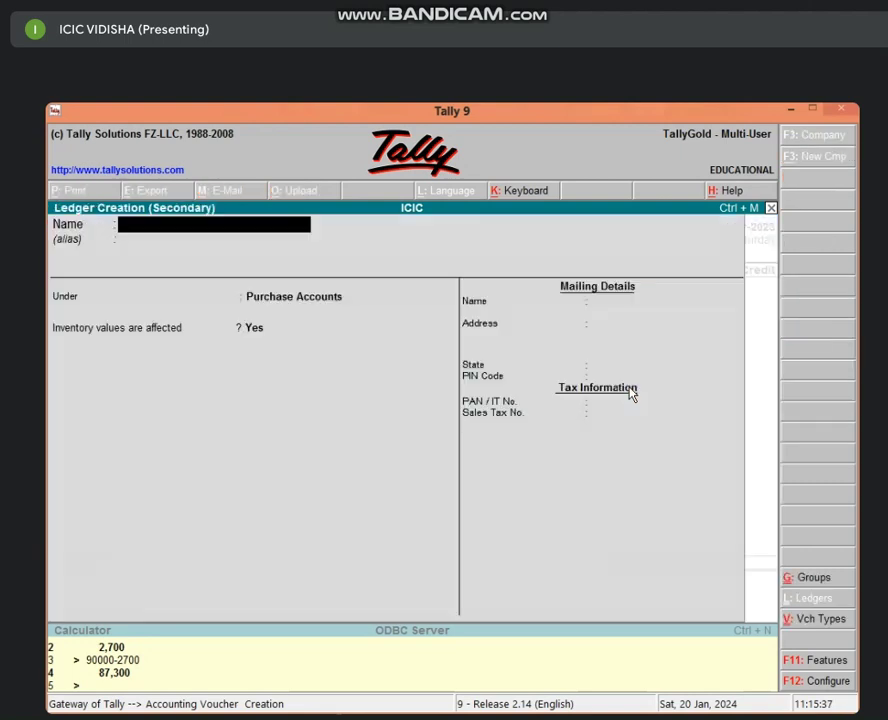
{"action": "type", "text": "FURNI"}
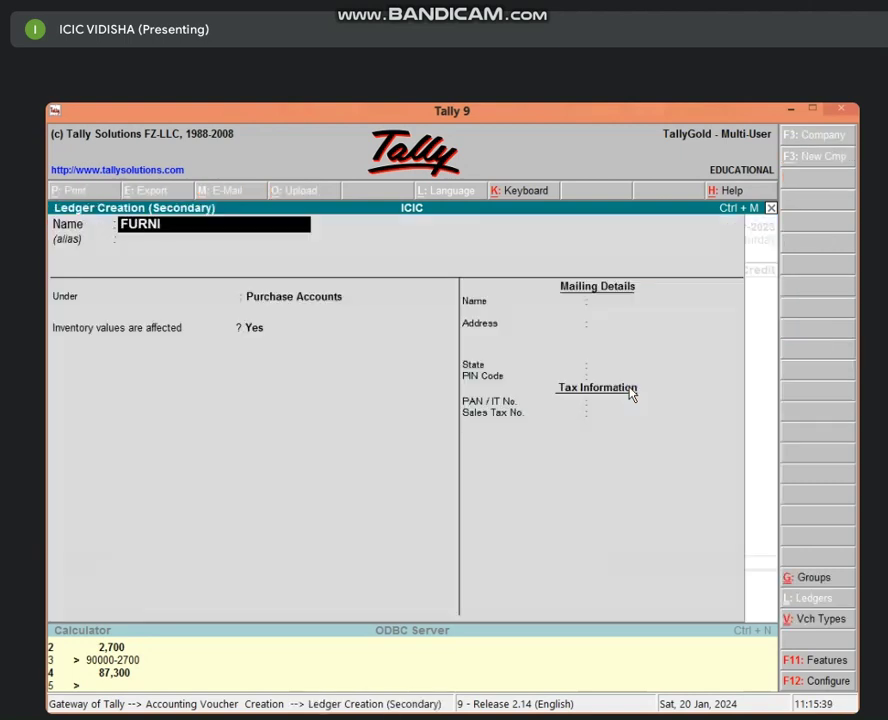
{"action": "type", "text": "TURE A/C"}
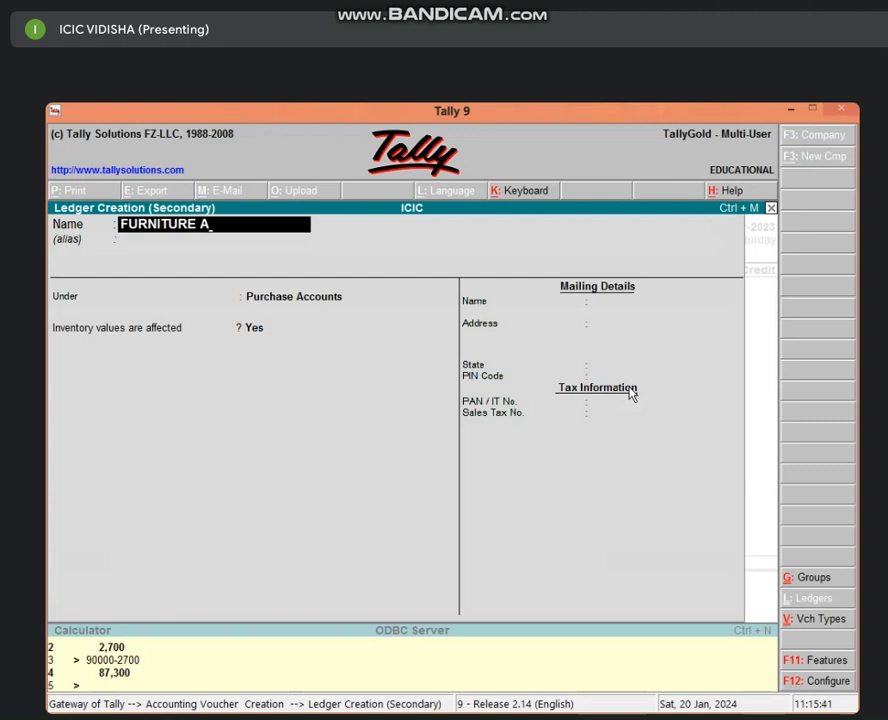
{"action": "key", "text": "Return"}
{"action": "key", "text": "Return"}
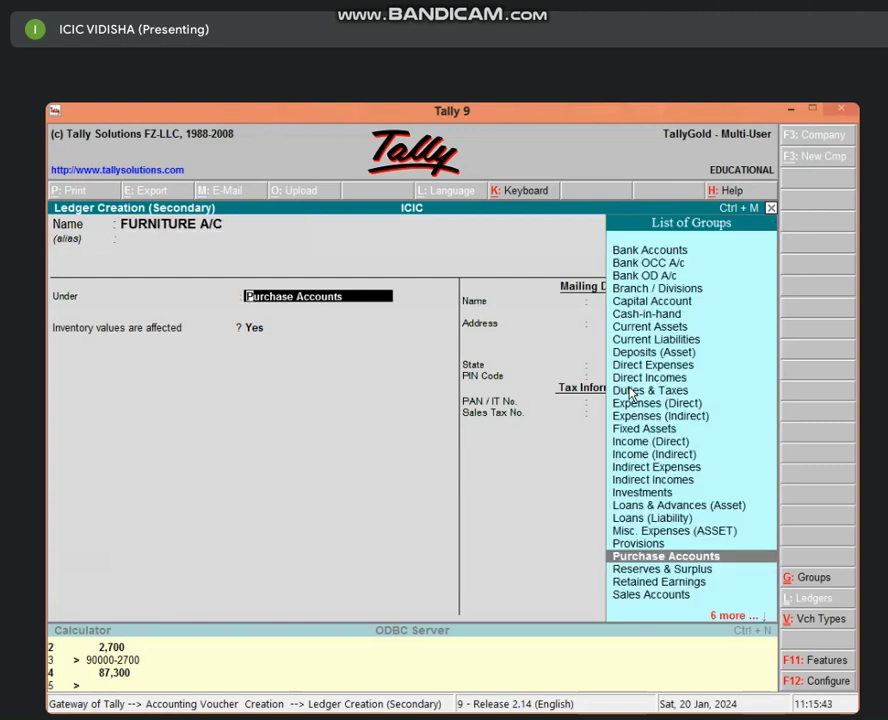
{"action": "type", "text": "F"}
{"action": "key", "text": "Return"}
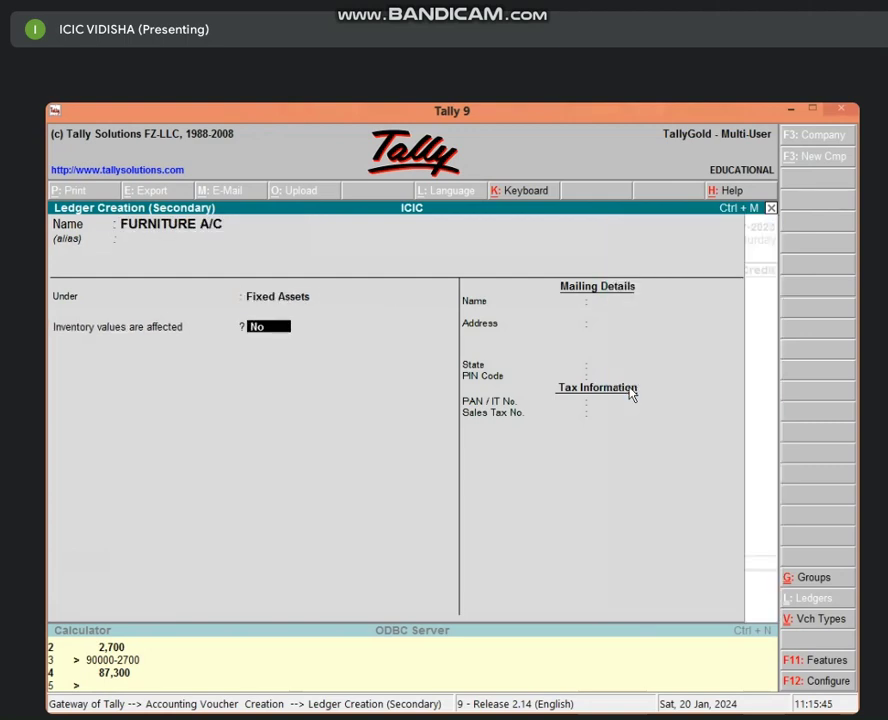
{"action": "key", "text": "Return"}
{"action": "key", "text": "Return"}
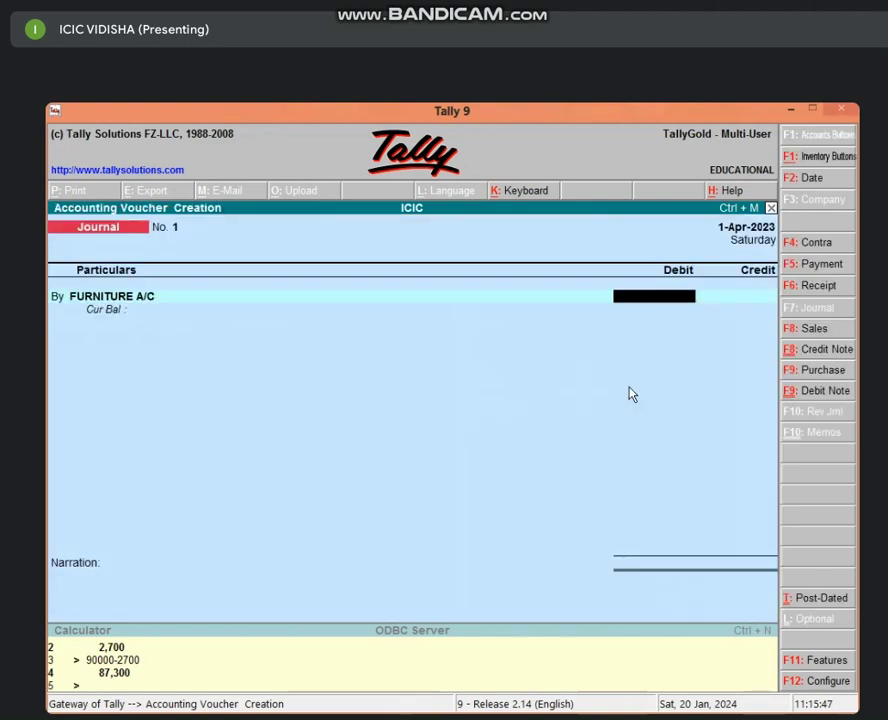
{"action": "type", "text": "50000"}
{"action": "key", "text": "Return"}
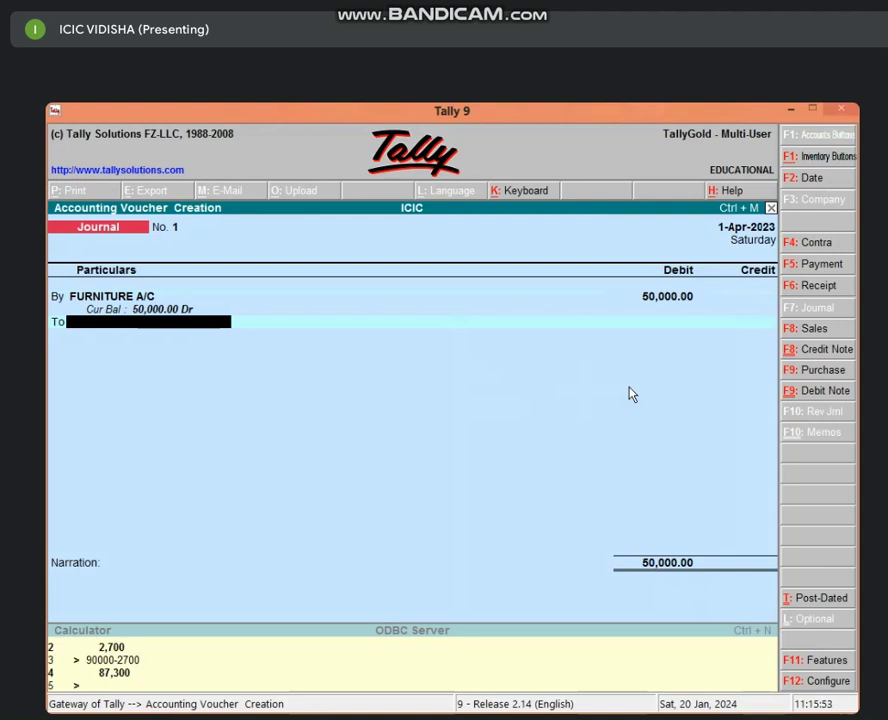
Credit 50,000 to a new Sundry Creditors ledger for the party with new bill reference 1, and save.
{"action": "key", "text": "alt+c"}
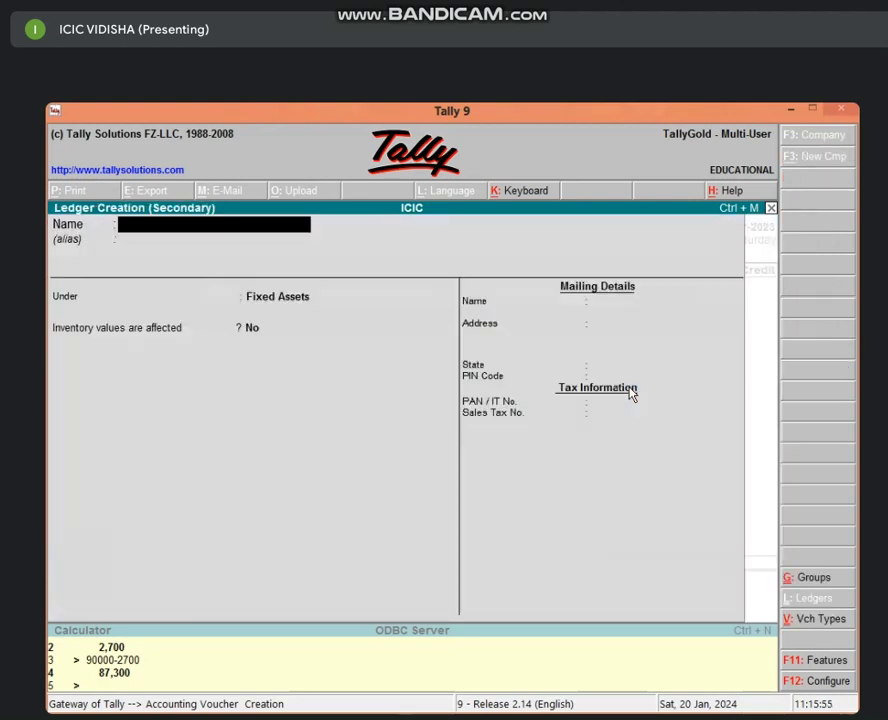
{"action": "type", "text": "AJAY"}
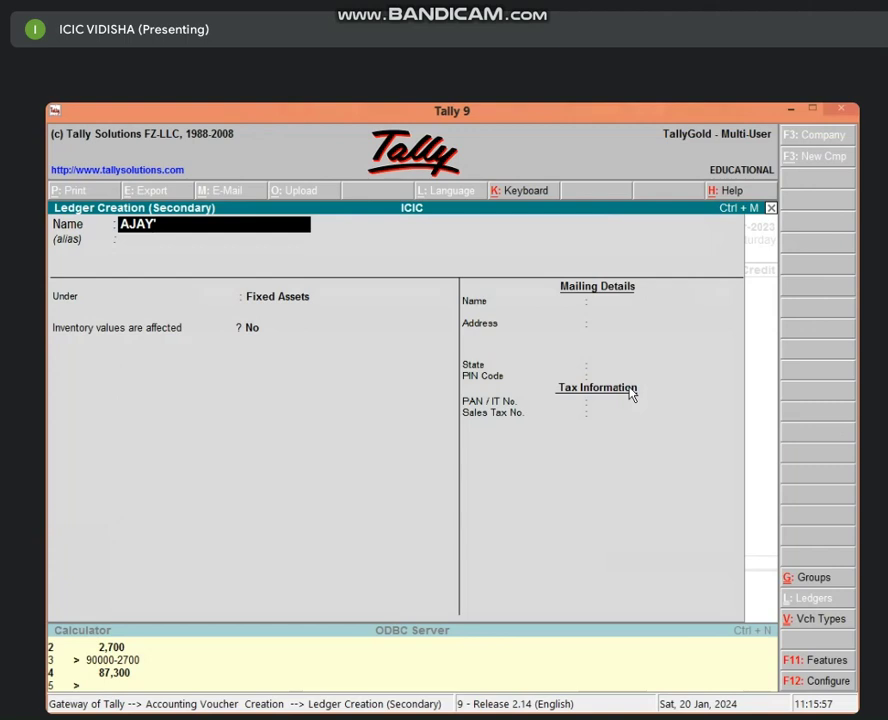
{"action": "type", "text": "S A/C"}
{"action": "key", "text": "Return"}
{"action": "key", "text": "Return"}
{"action": "type", "text": "S"}
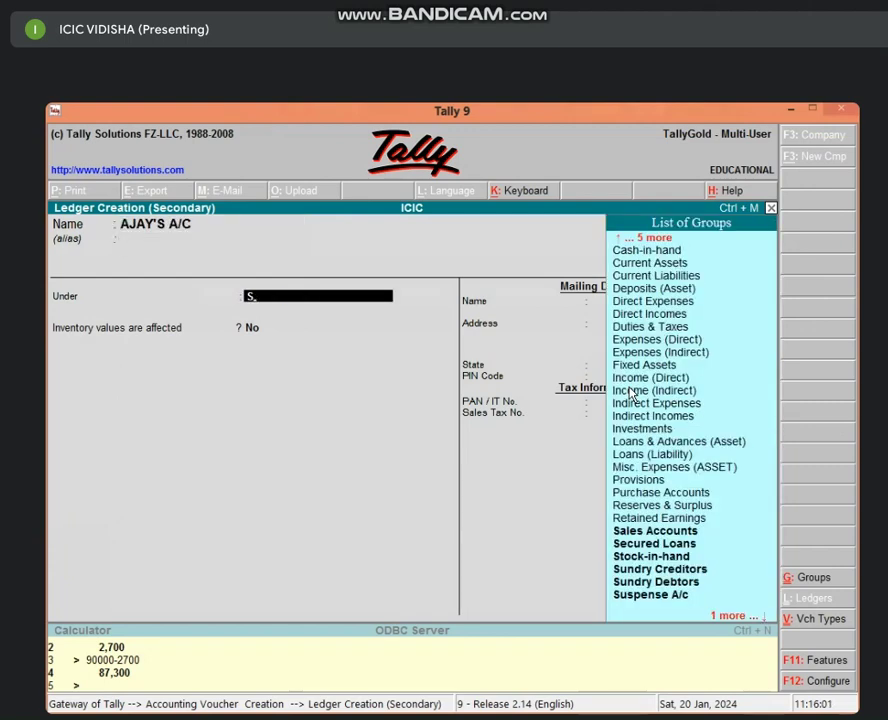
{"action": "type", "text": "UND"}
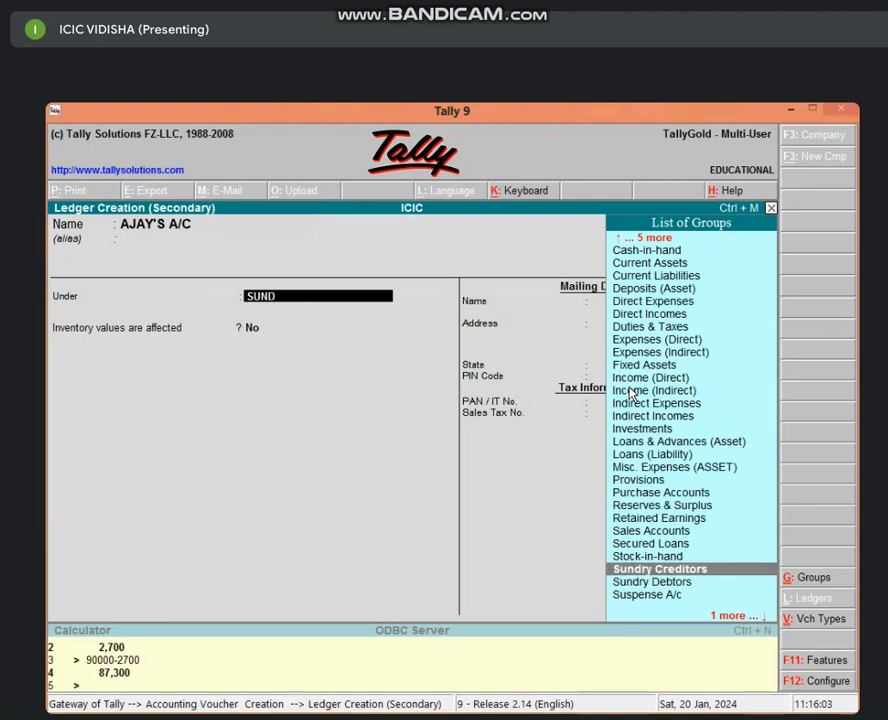
{"action": "key", "text": "Return"}
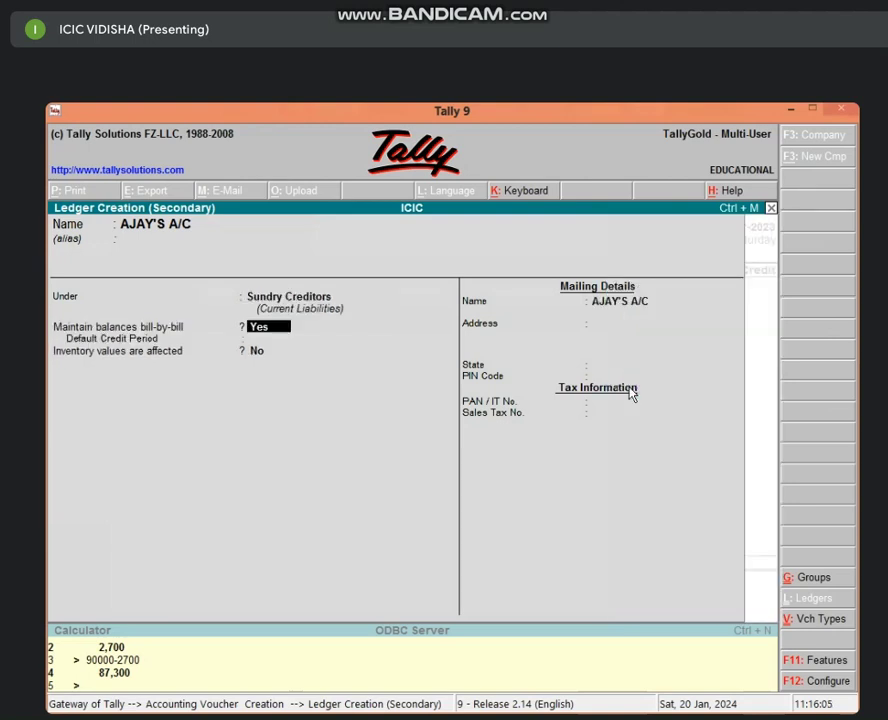
{"action": "key", "text": "Return"}
{"action": "key", "text": "Return"}
{"action": "key", "text": "Return"}
{"action": "key", "text": "Return"}
{"action": "key", "text": "Return"}
{"action": "key", "text": "Return"}
{"action": "key", "text": "Return"}
{"action": "key", "text": "Return"}
{"action": "key", "text": "Return"}
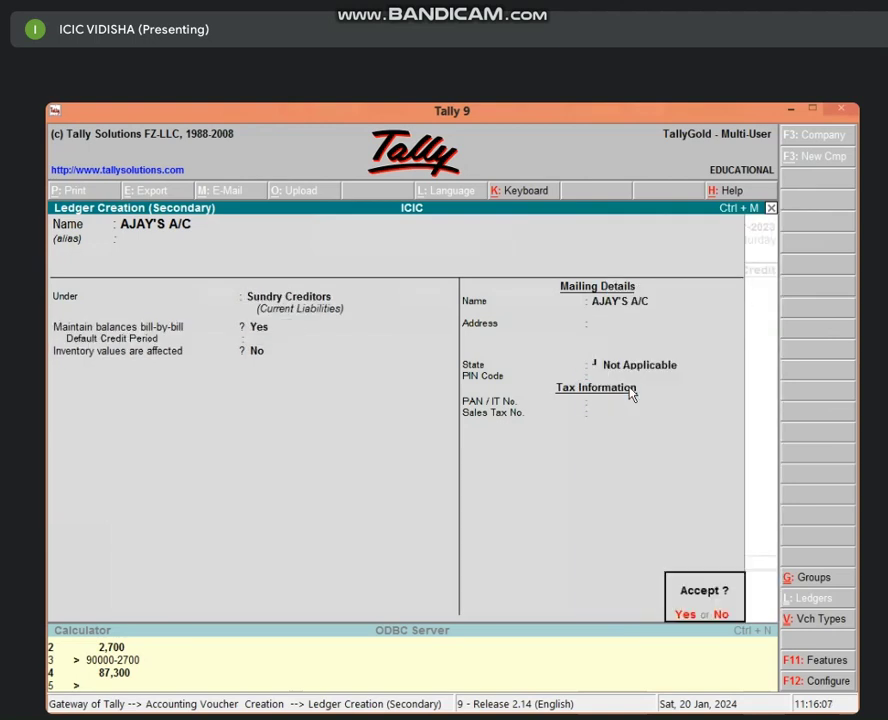
{"action": "key", "text": "Return"}
{"action": "key", "text": "Return"}
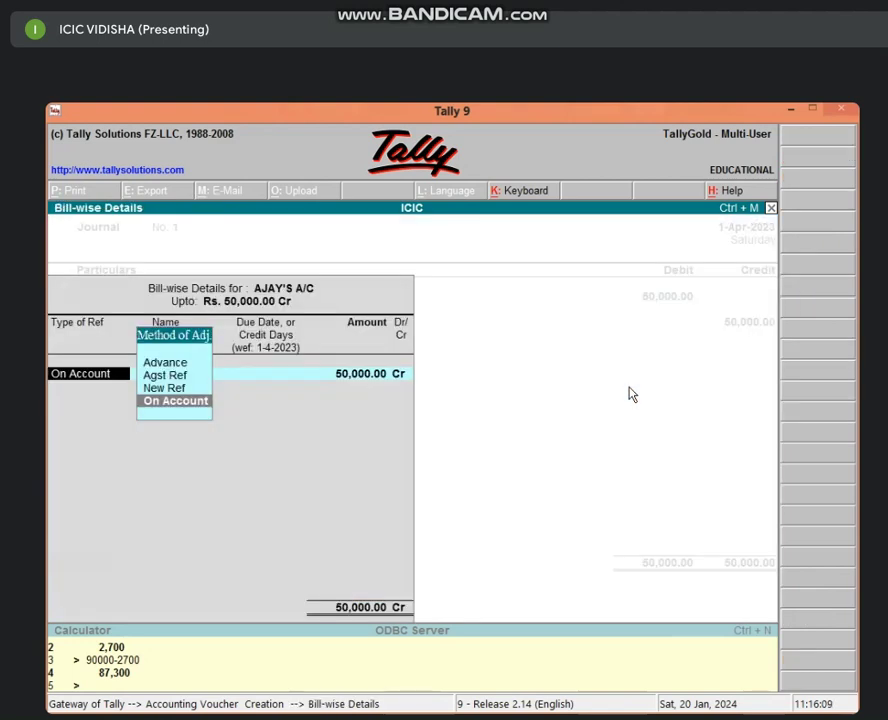
{"action": "key", "text": "Up"}
{"action": "key", "text": "Return"}
{"action": "key", "text": "Return"}
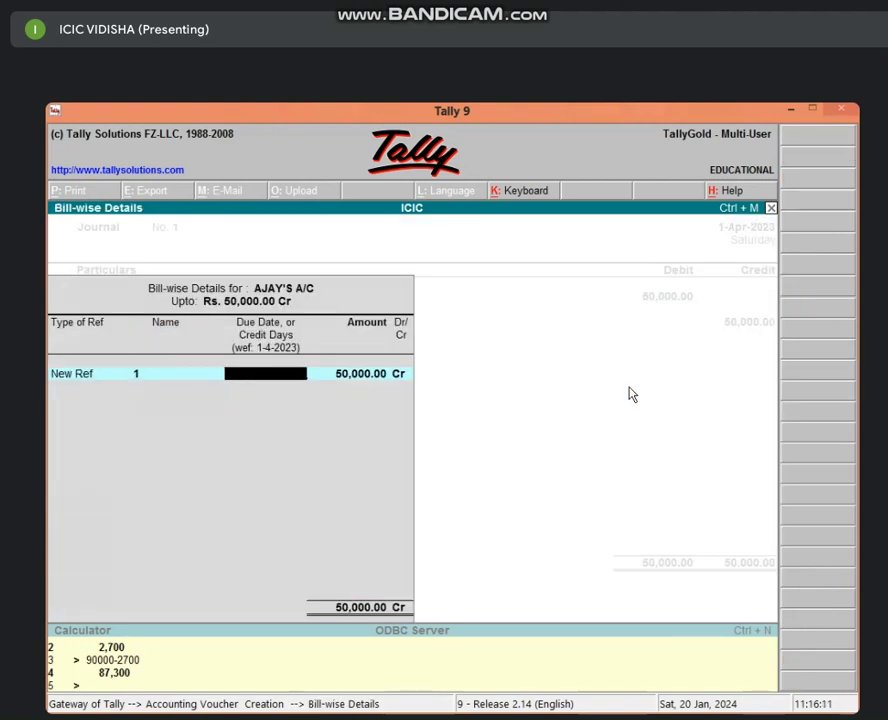
{"action": "key", "text": "Return"}
{"action": "key", "text": "Return"}
{"action": "key", "text": "Return"}
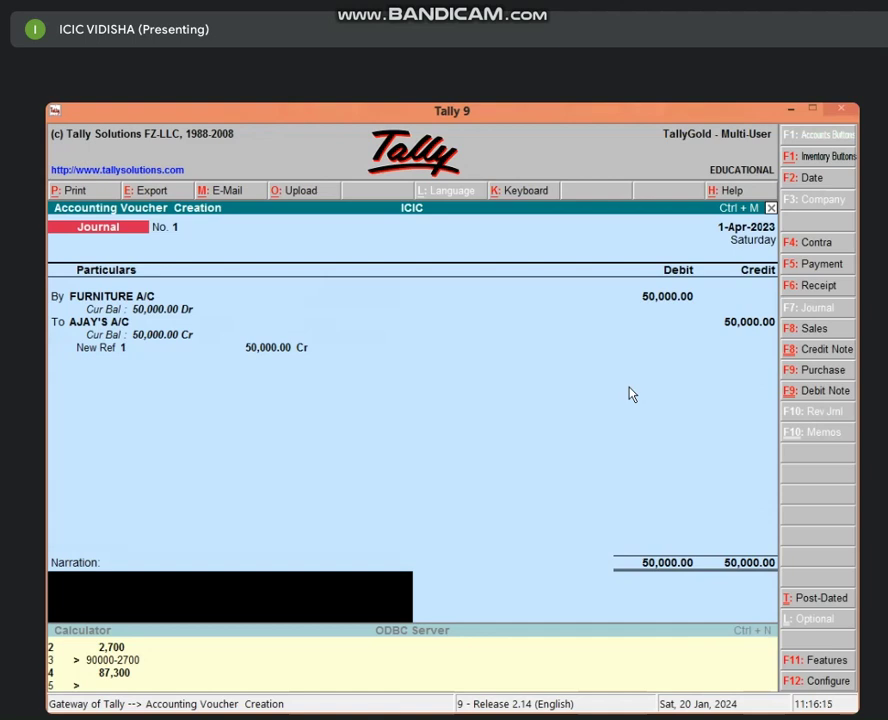
{"action": "key", "text": "Return"}
{"action": "key", "text": "Return"}
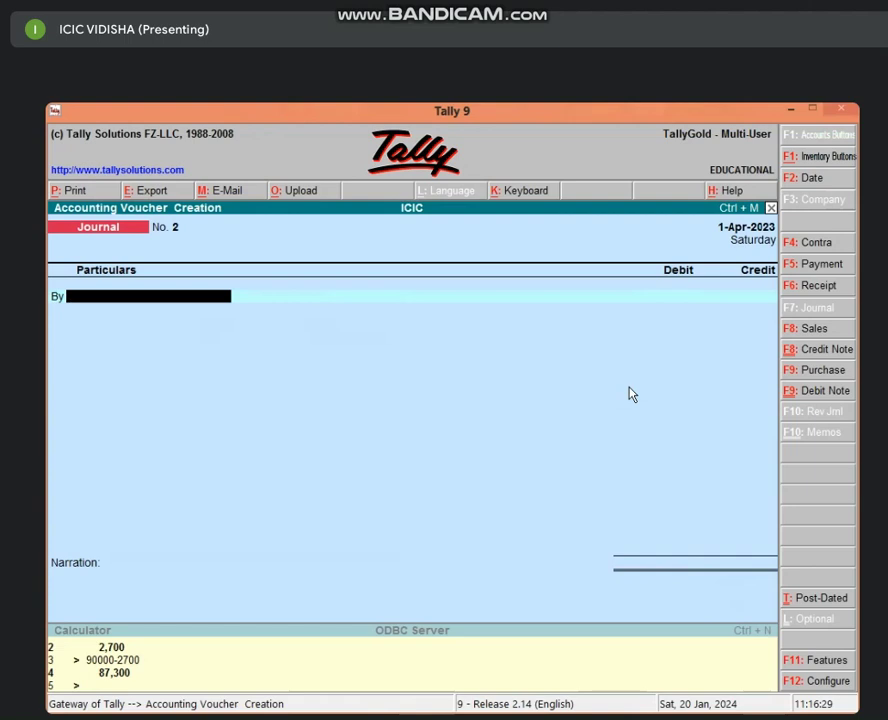
Create a LOSS BY FIRE A/C ledger under Indirect Expenses for Journal No. 2.
{"action": "key", "text": "alt+c"}
{"action": "type", "text": "L"}
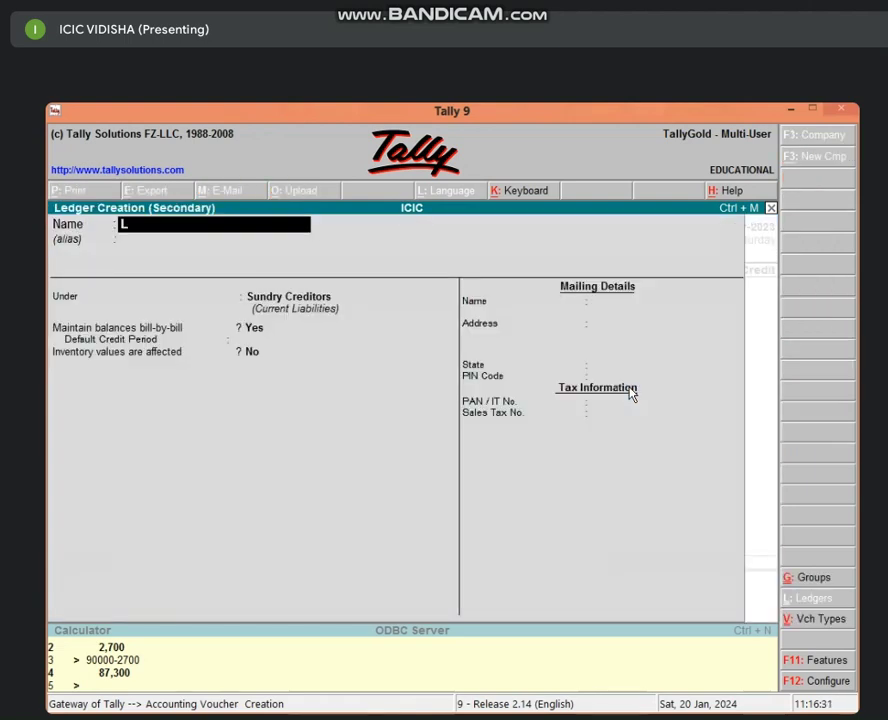
{"action": "type", "text": "OSS B"}
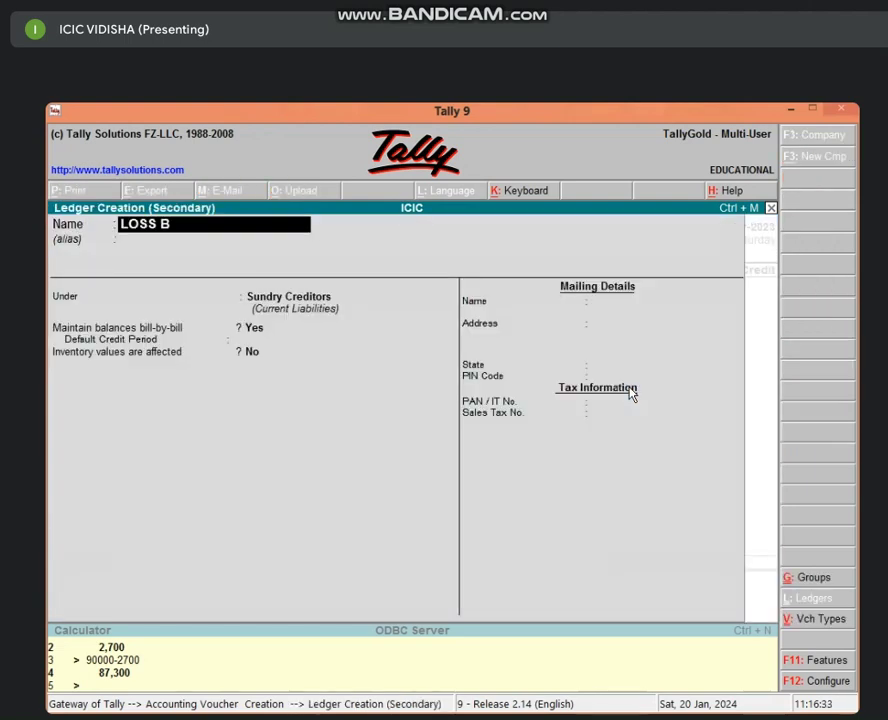
{"action": "type", "text": "Y FIRE A/C"}
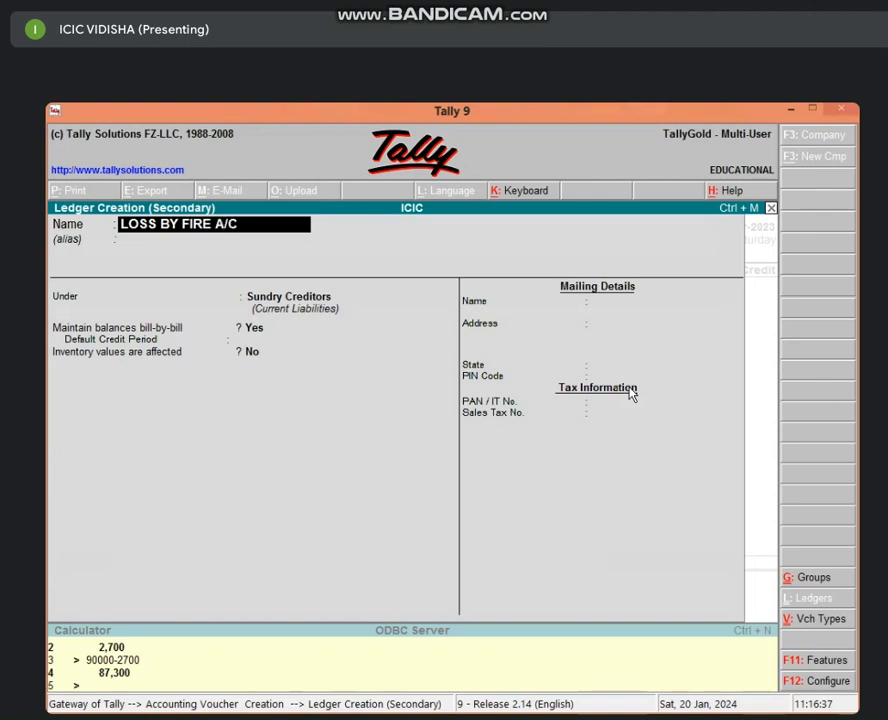
{"action": "key", "text": "Return"}
{"action": "type", "text": "IND"}
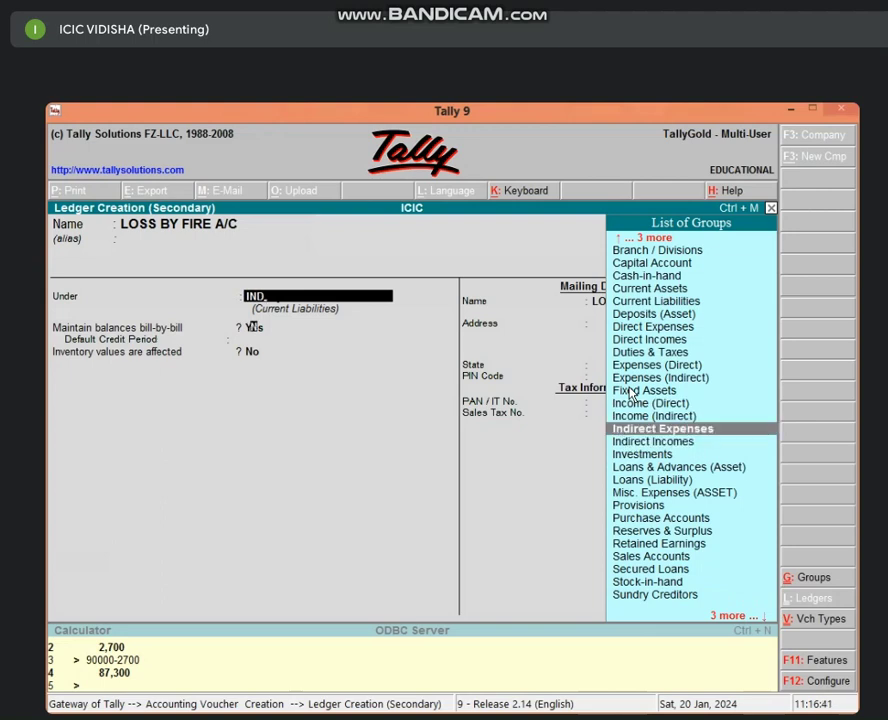
{"action": "key", "text": "Return"}
{"action": "key", "text": "Return"}
{"action": "key", "text": "Return"}
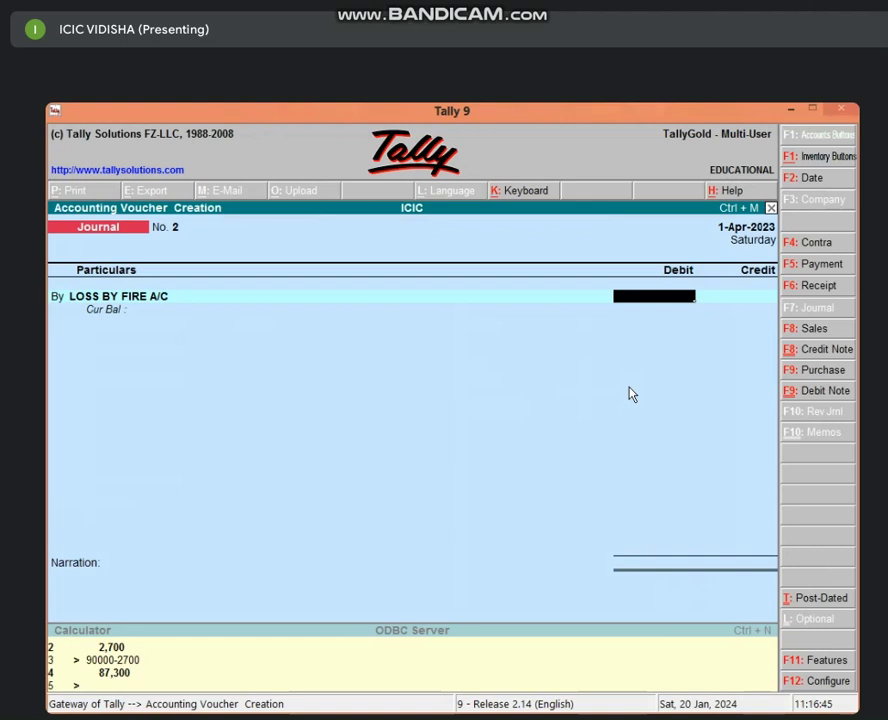
Debit LOSS BY FIRE A/C 20,000, credit FURNITURE A/C 20,000, and save the journal.
{"action": "type", "text": "20000"}
{"action": "key", "text": "Return"}
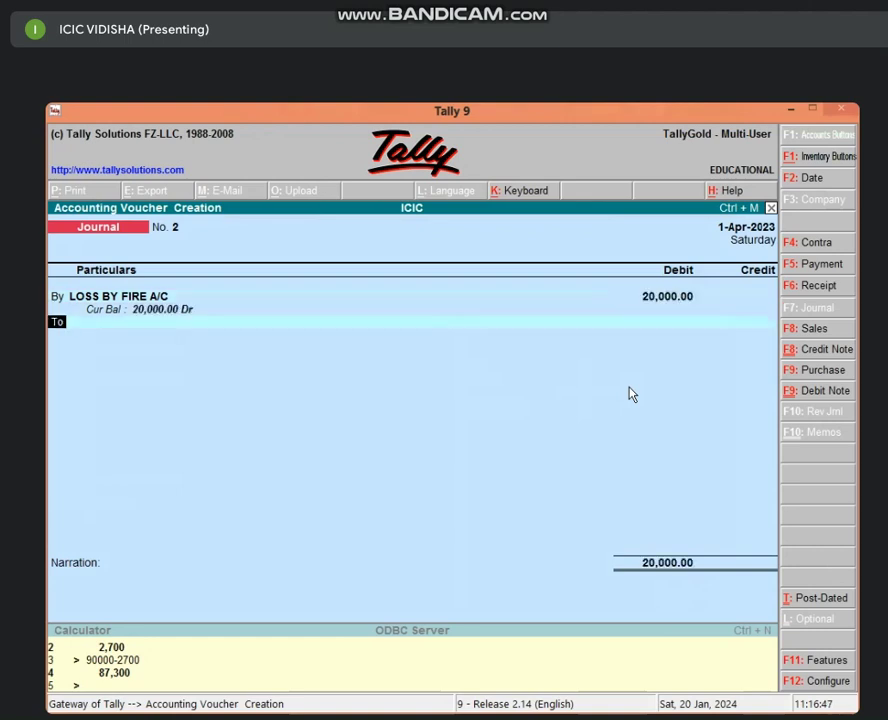
{"action": "type", "text": "F"}
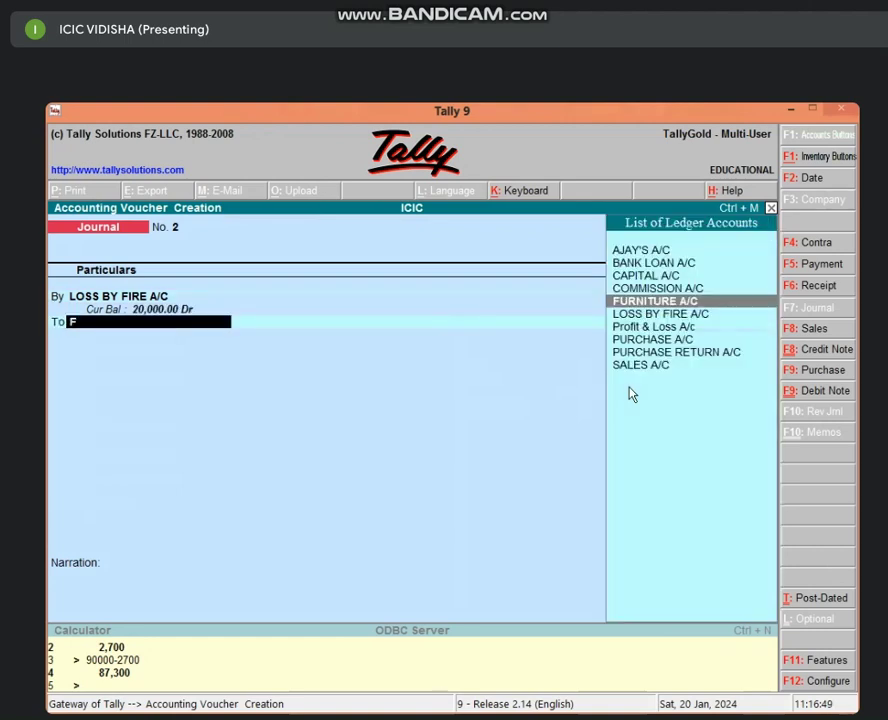
{"action": "key", "text": "Return"}
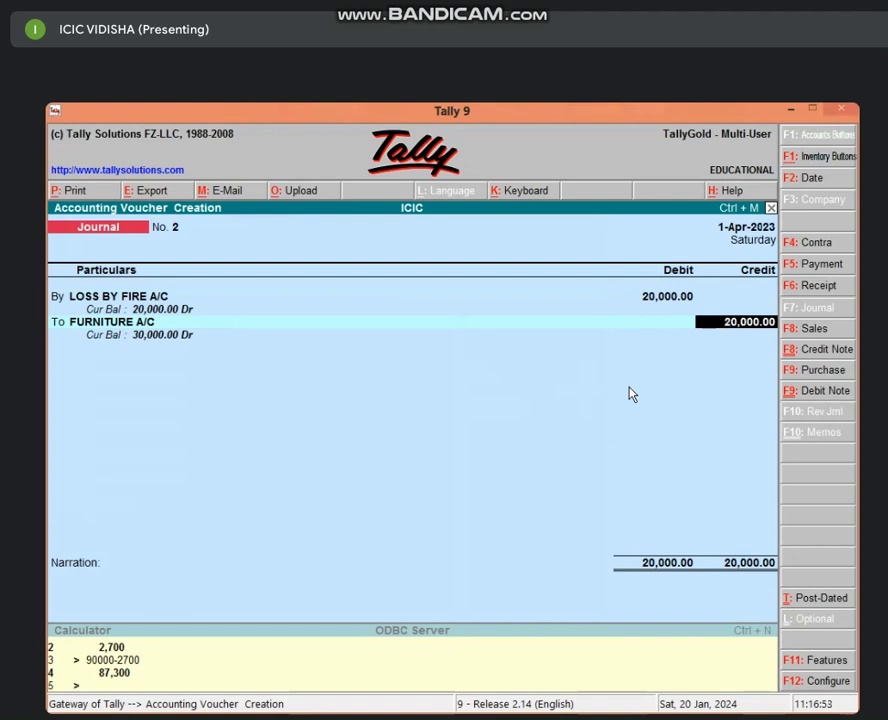
{"action": "key", "text": "Return"}
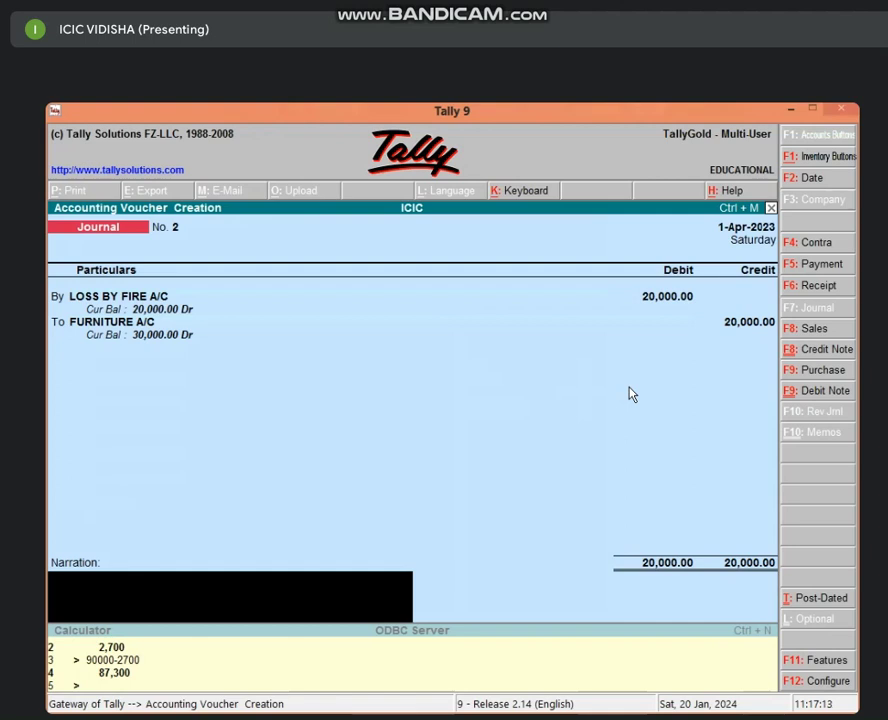
{"action": "key", "text": "Return"}
{"action": "key", "text": "Return"}
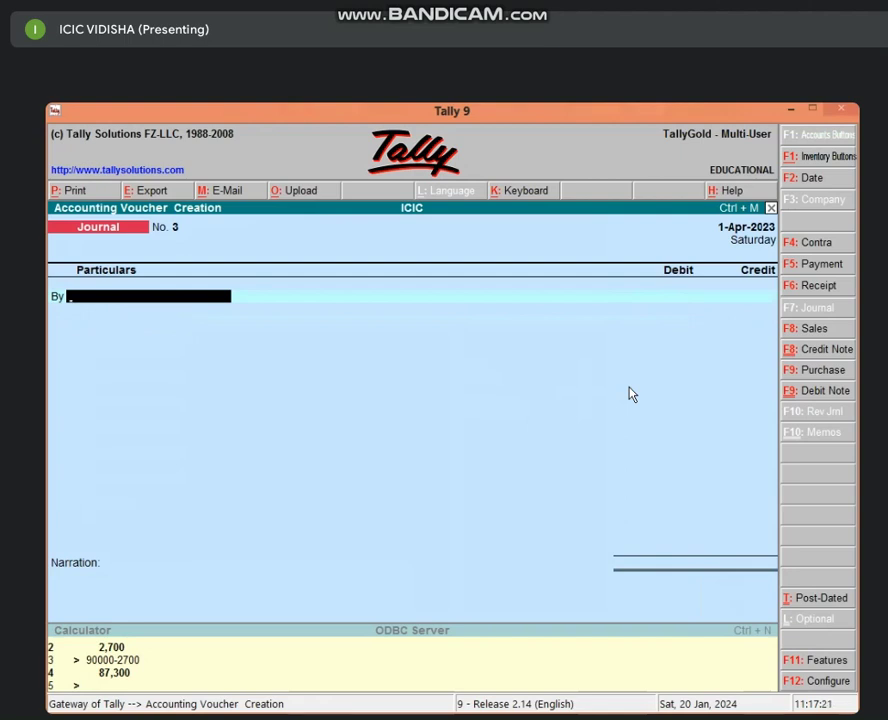
Start a contra voucher crediting Cash 25,000.
{"action": "key", "text": "F4"}
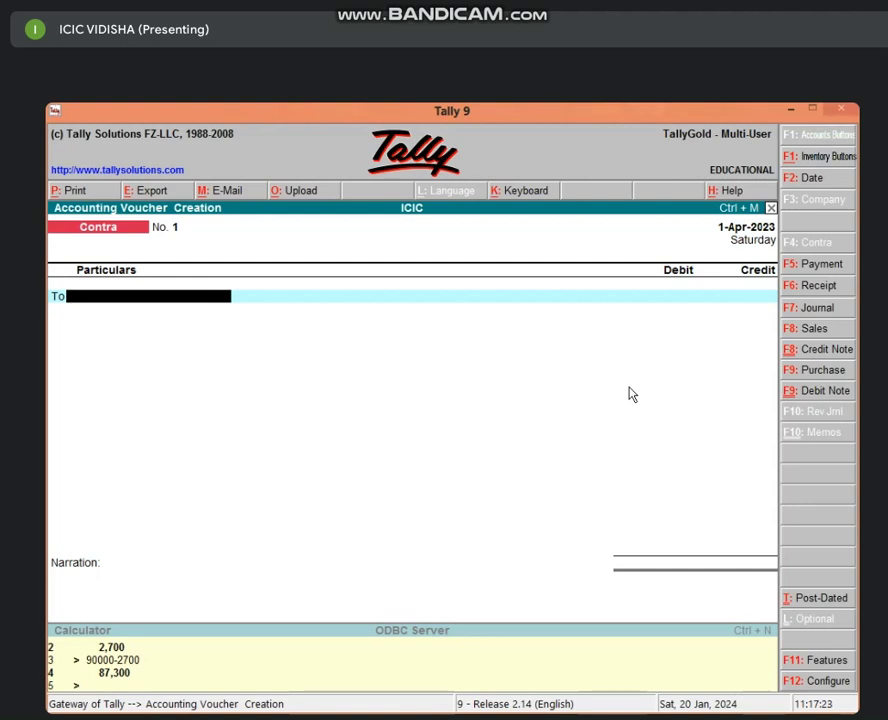
{"action": "type", "text": "CAS"}
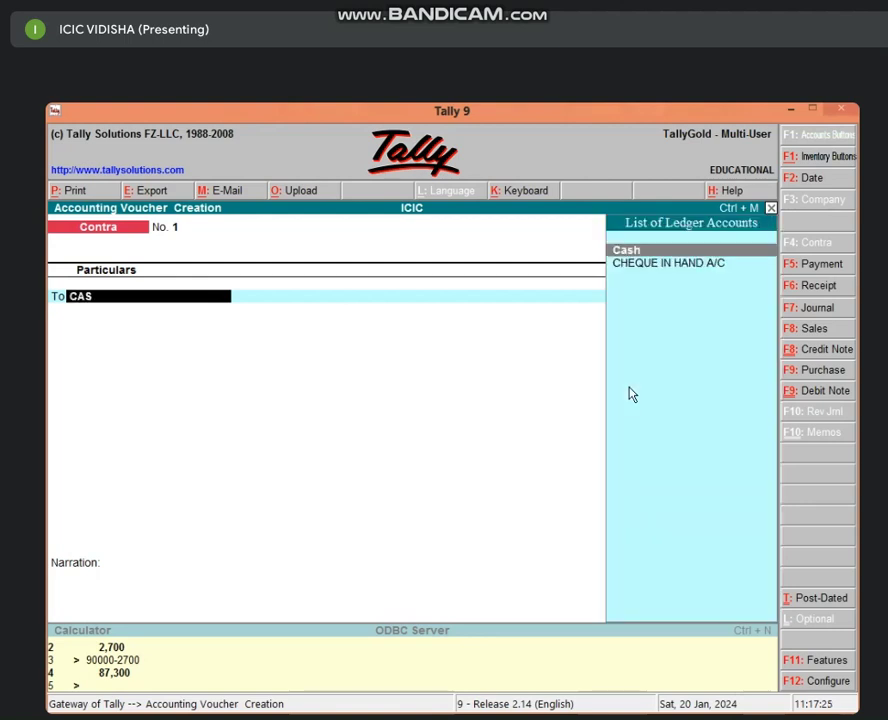
{"action": "key", "text": "Return"}
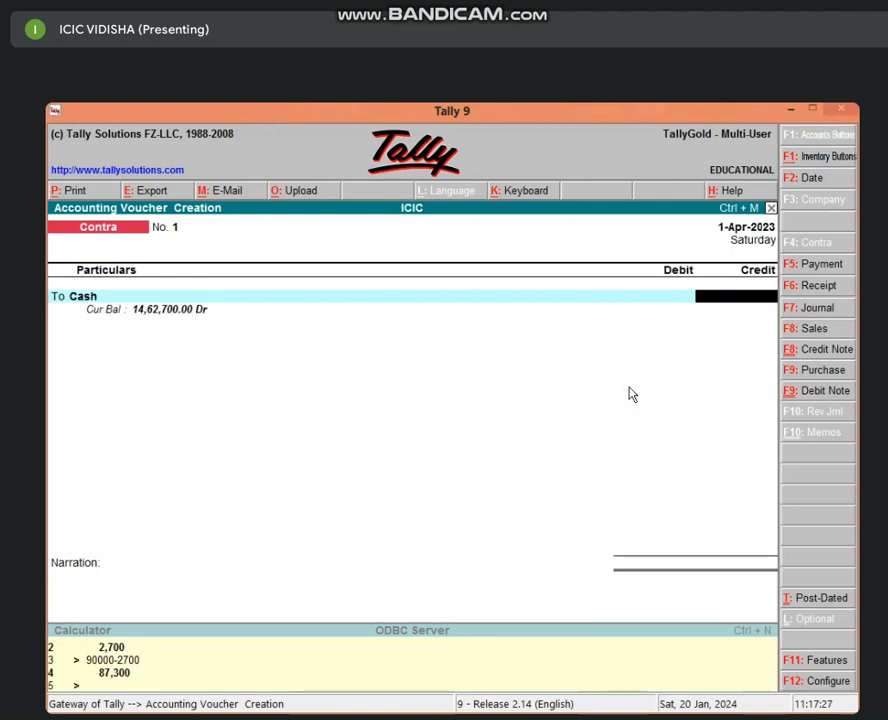
{"action": "type", "text": "25000"}
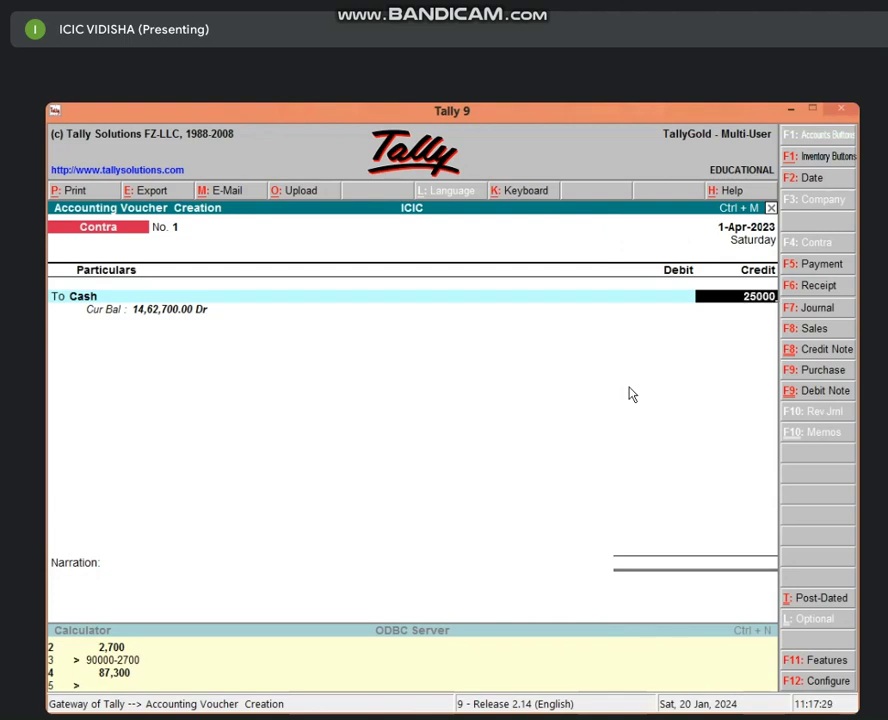
{"action": "key", "text": "Return"}
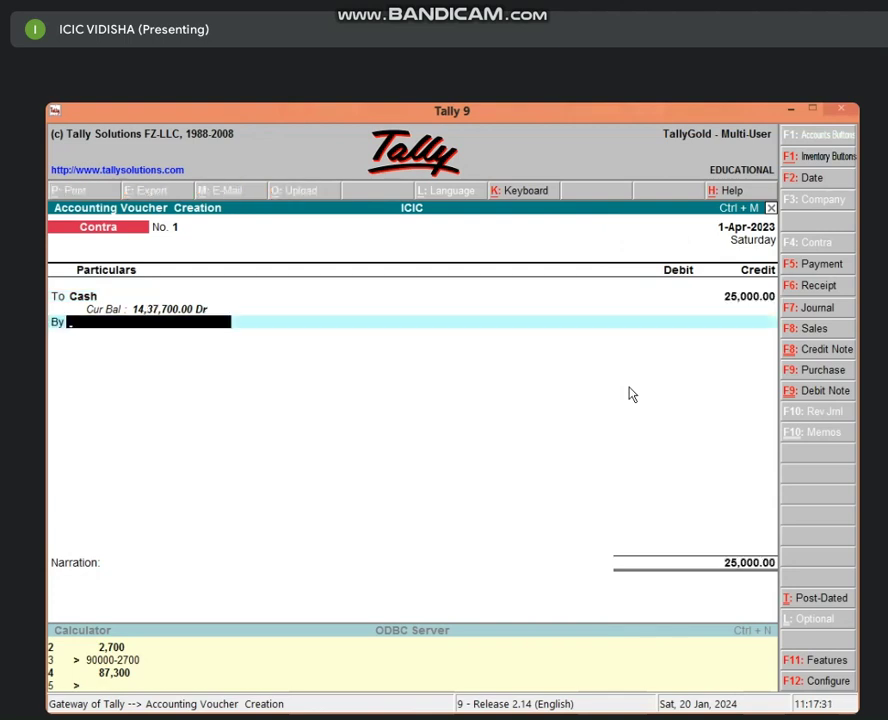
Create BANK A/C under Bank Accounts, debit it 25,000, save the contra and exit entry.
{"action": "key", "text": "alt+c"}
{"action": "type", "text": "BA"}
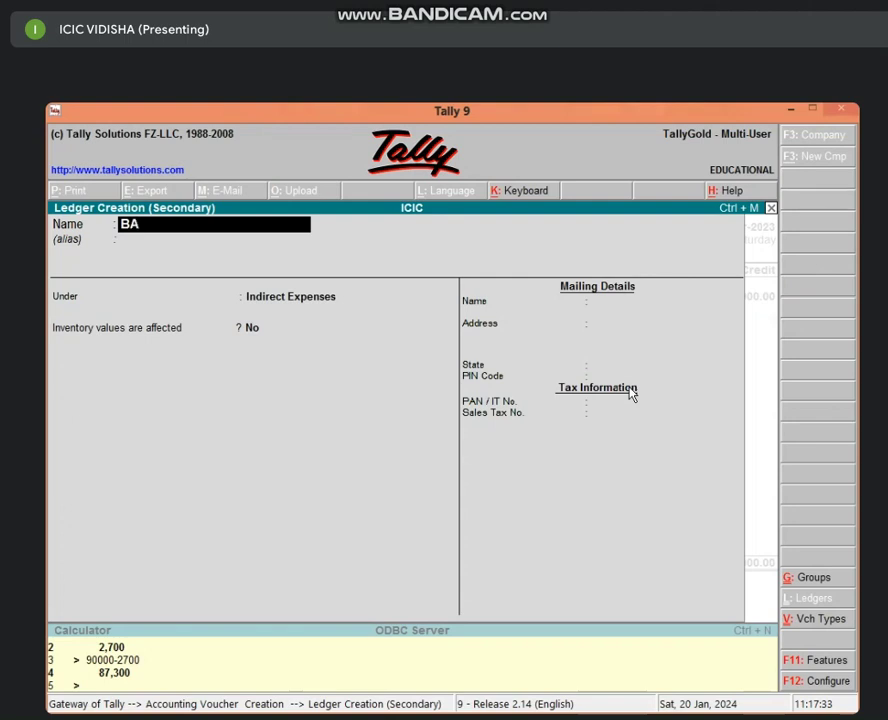
{"action": "type", "text": "NK A/C"}
{"action": "key", "text": "Return"}
{"action": "key", "text": "Return"}
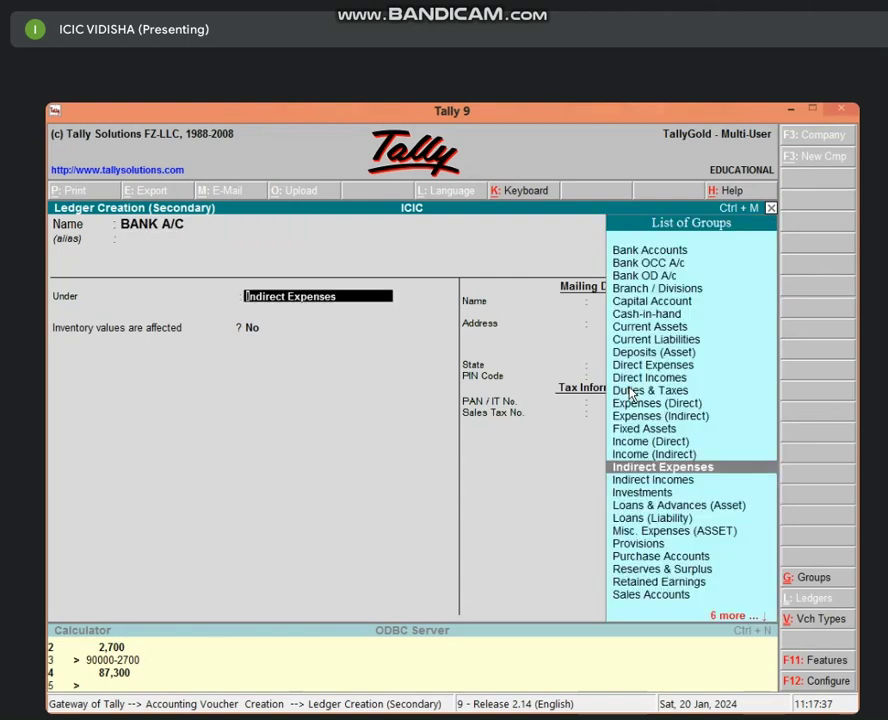
{"action": "type", "text": "BA"}
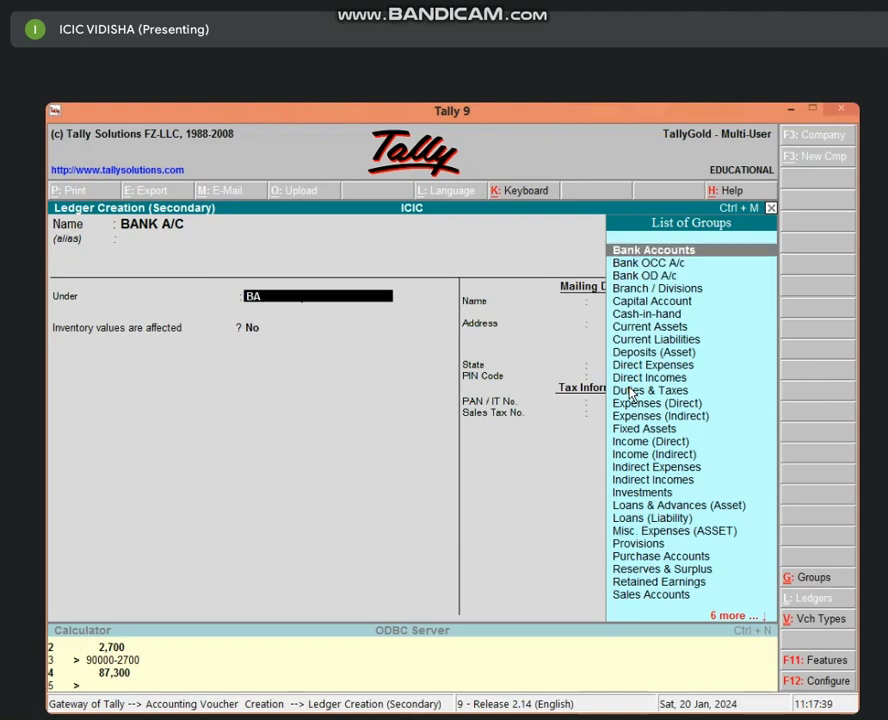
{"action": "key", "text": "Return"}
{"action": "key", "text": "Return"}
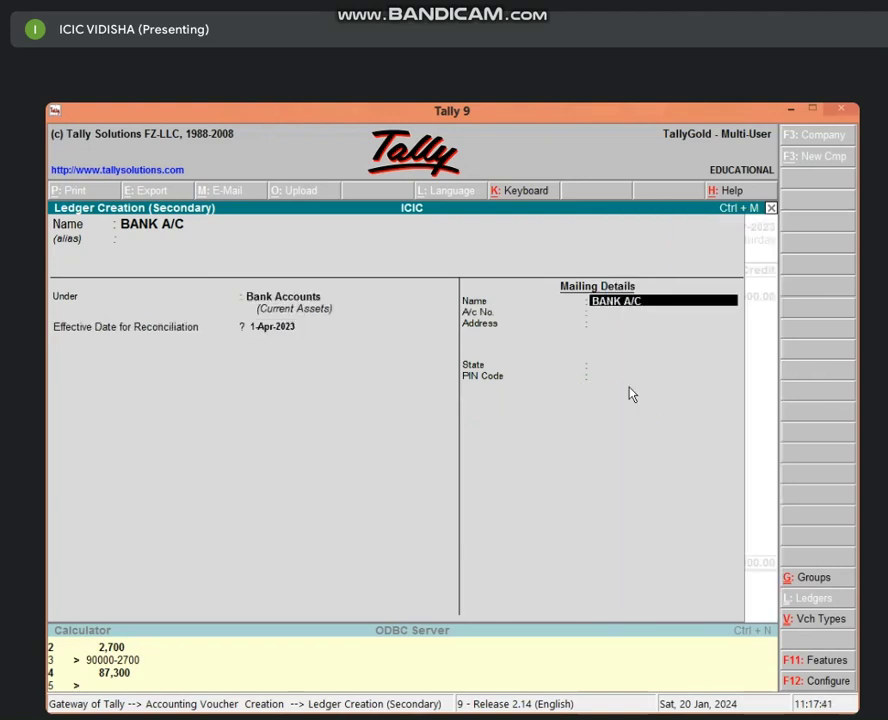
{"action": "key", "text": "Return"}
{"action": "key", "text": "Return"}
{"action": "key", "text": "Return"}
{"action": "key", "text": "Return"}
{"action": "key", "text": "Return"}
{"action": "key", "text": "Return"}
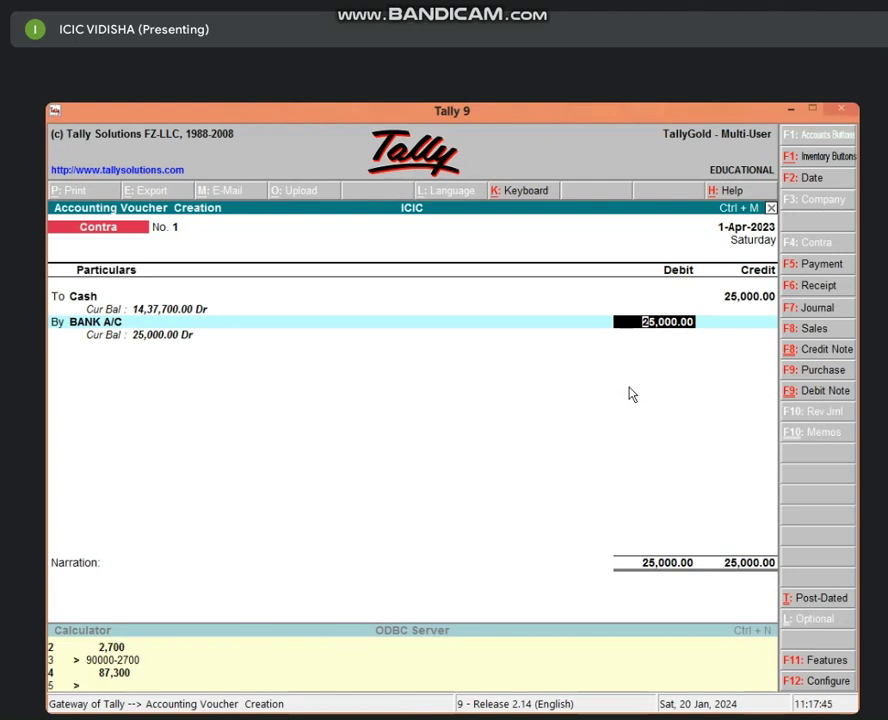
{"action": "key", "text": "Return"}
{"action": "key", "text": "Return"}
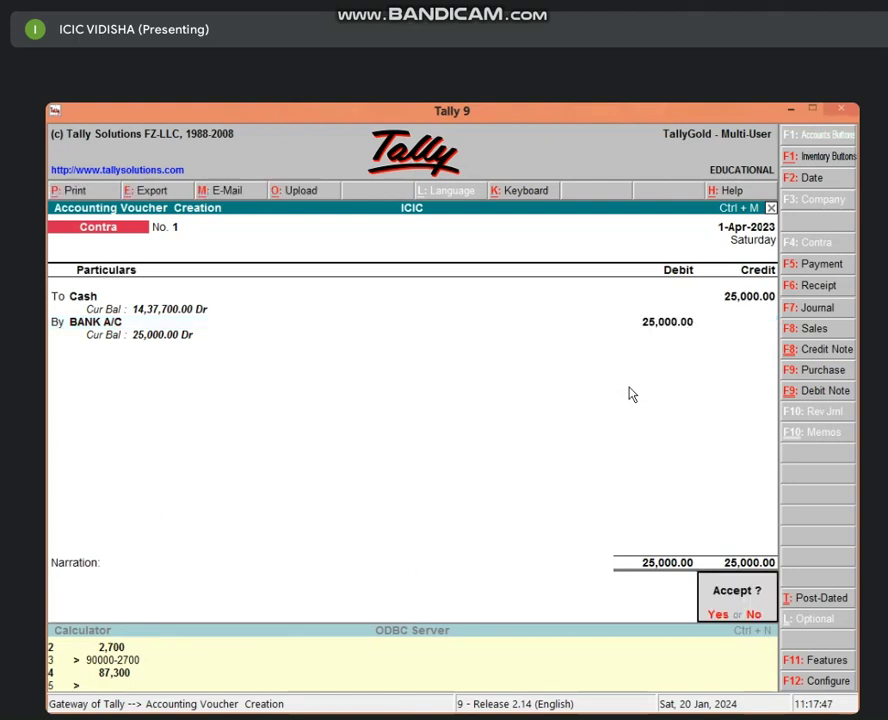
{"action": "key", "text": "y"}
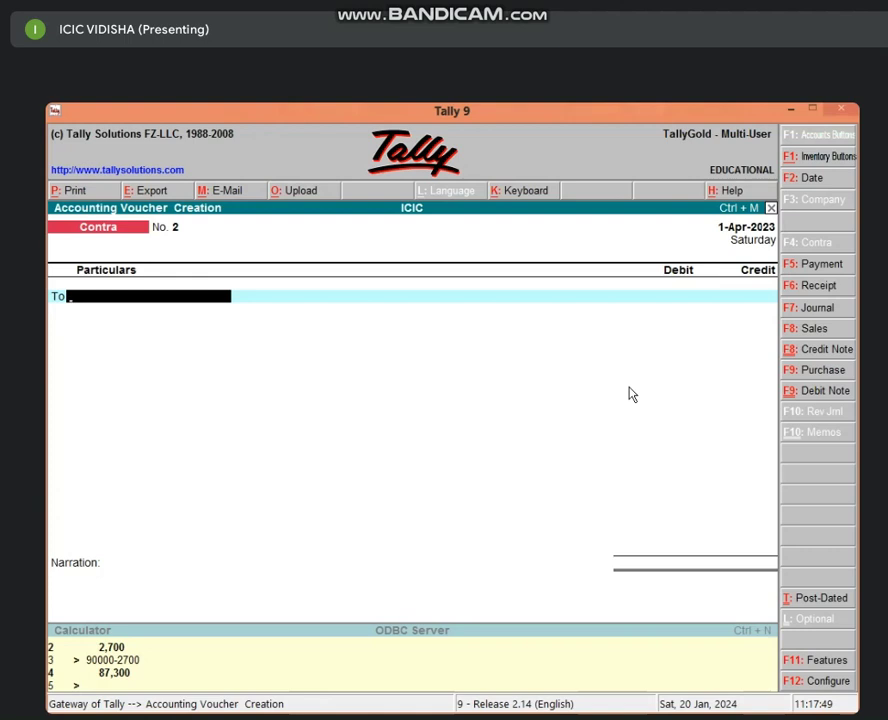
{"action": "key", "text": "Escape"}
Quit voucher entry, view the Balance Sheet, then open Profit & Loss showing 17,700 Nett Profit.
{"action": "key", "text": "y"}
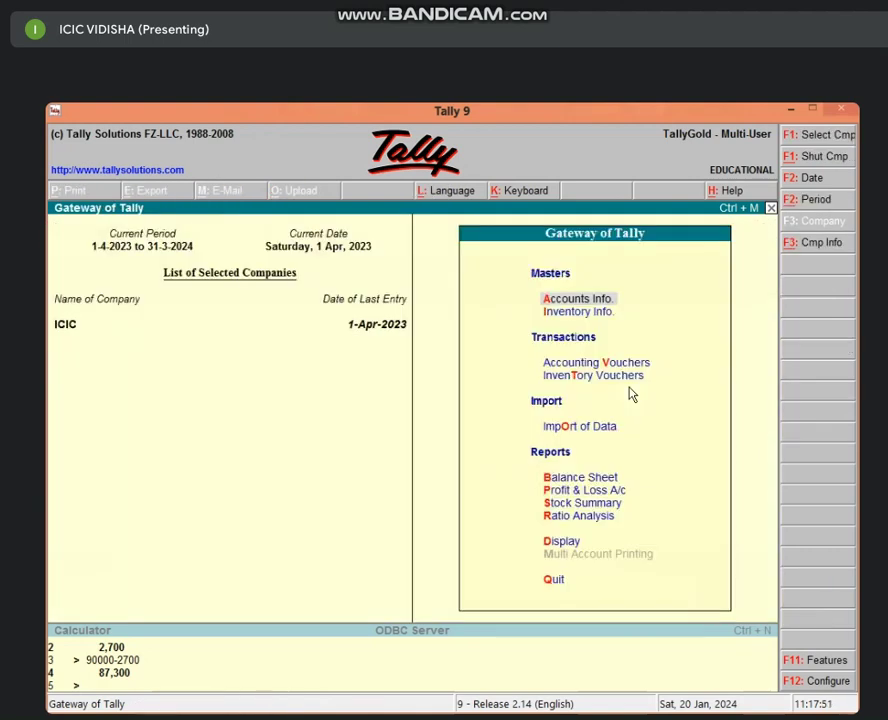
{"action": "key", "text": "b"}
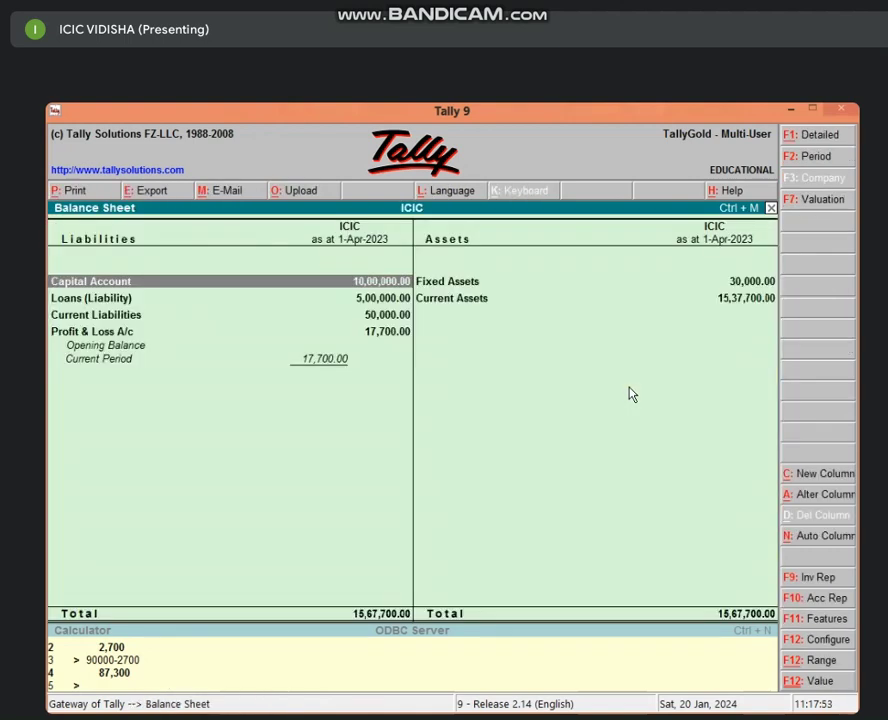
{"action": "key", "text": "Escape"}
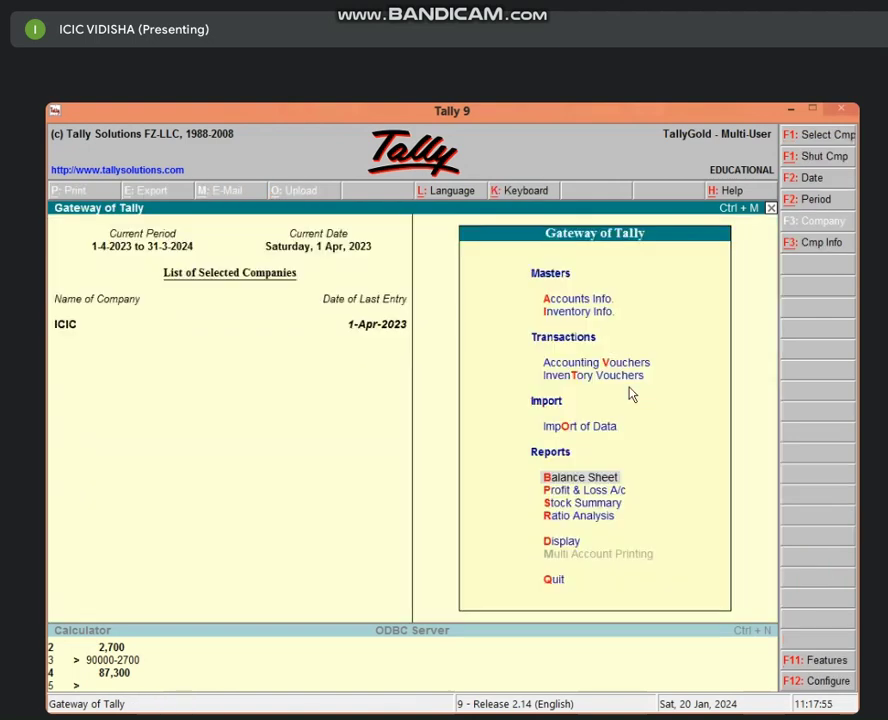
{"action": "key", "text": "p"}
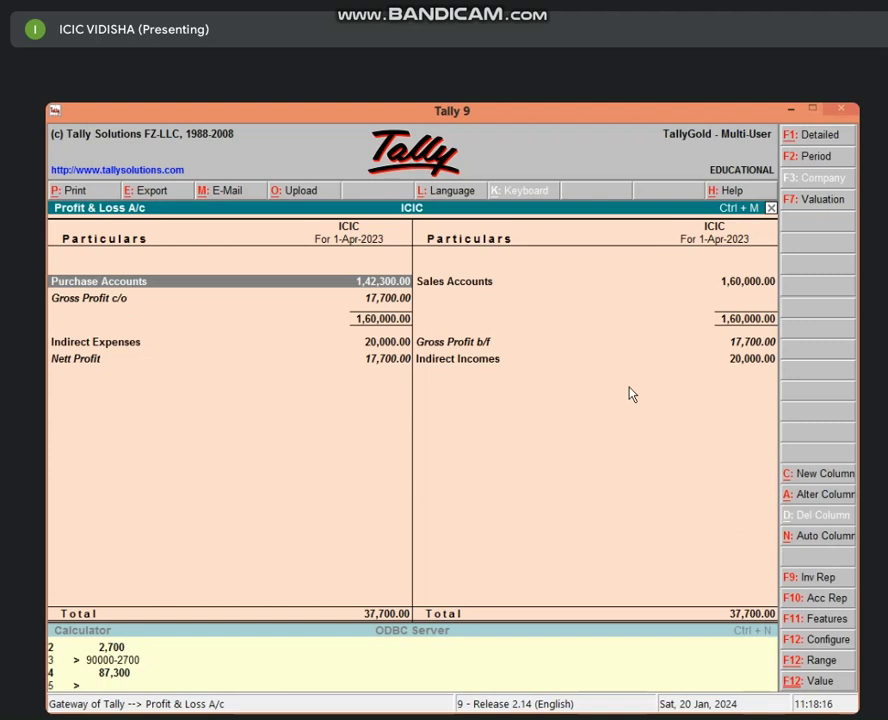
Reopen the Balance Sheet in detailed view, listing Cash-in-hand 15,12,700, Bank Accounts 25,000 and FURNITURE A/C 30,000.
{"action": "key", "text": "Escape"}
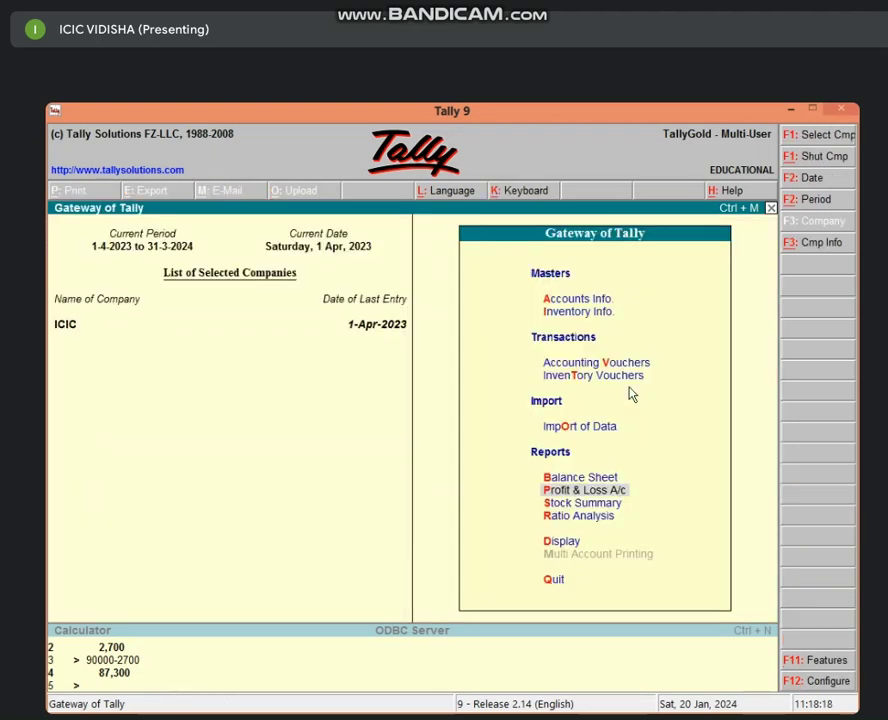
{"action": "key", "text": "b"}
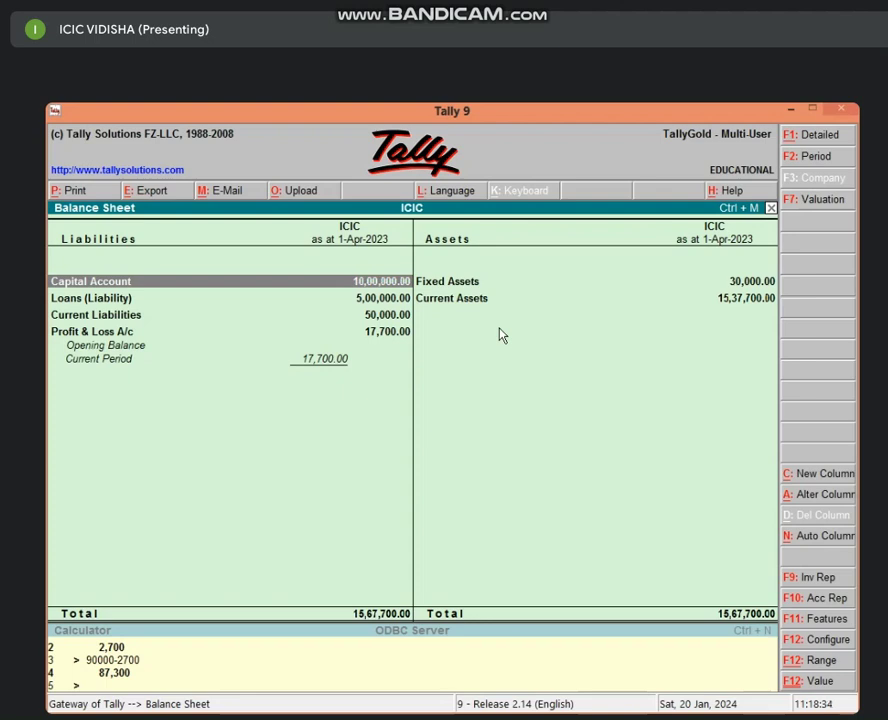
{"action": "key", "text": "alt+F1"}
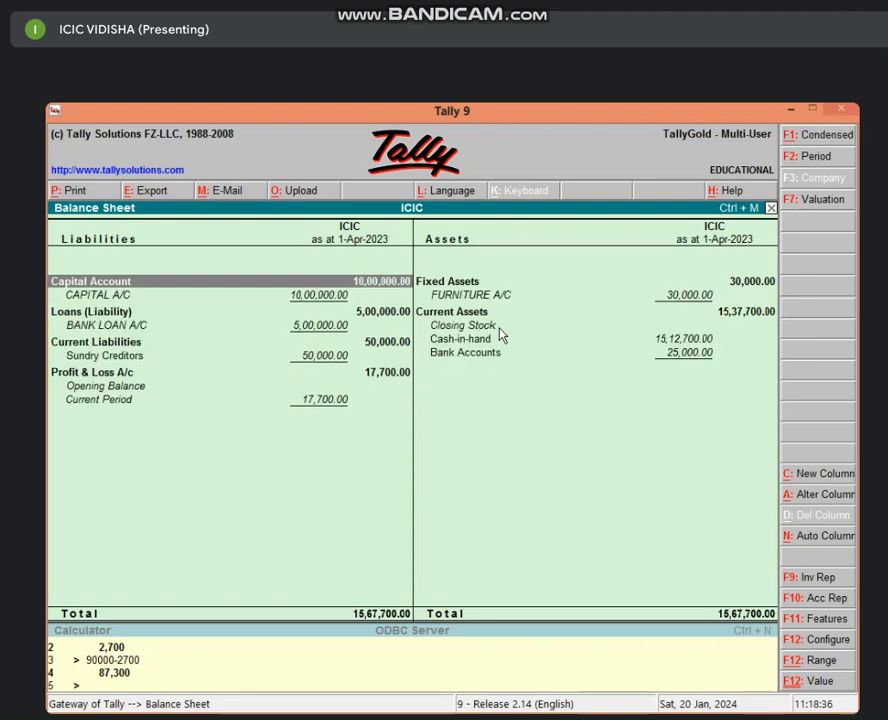